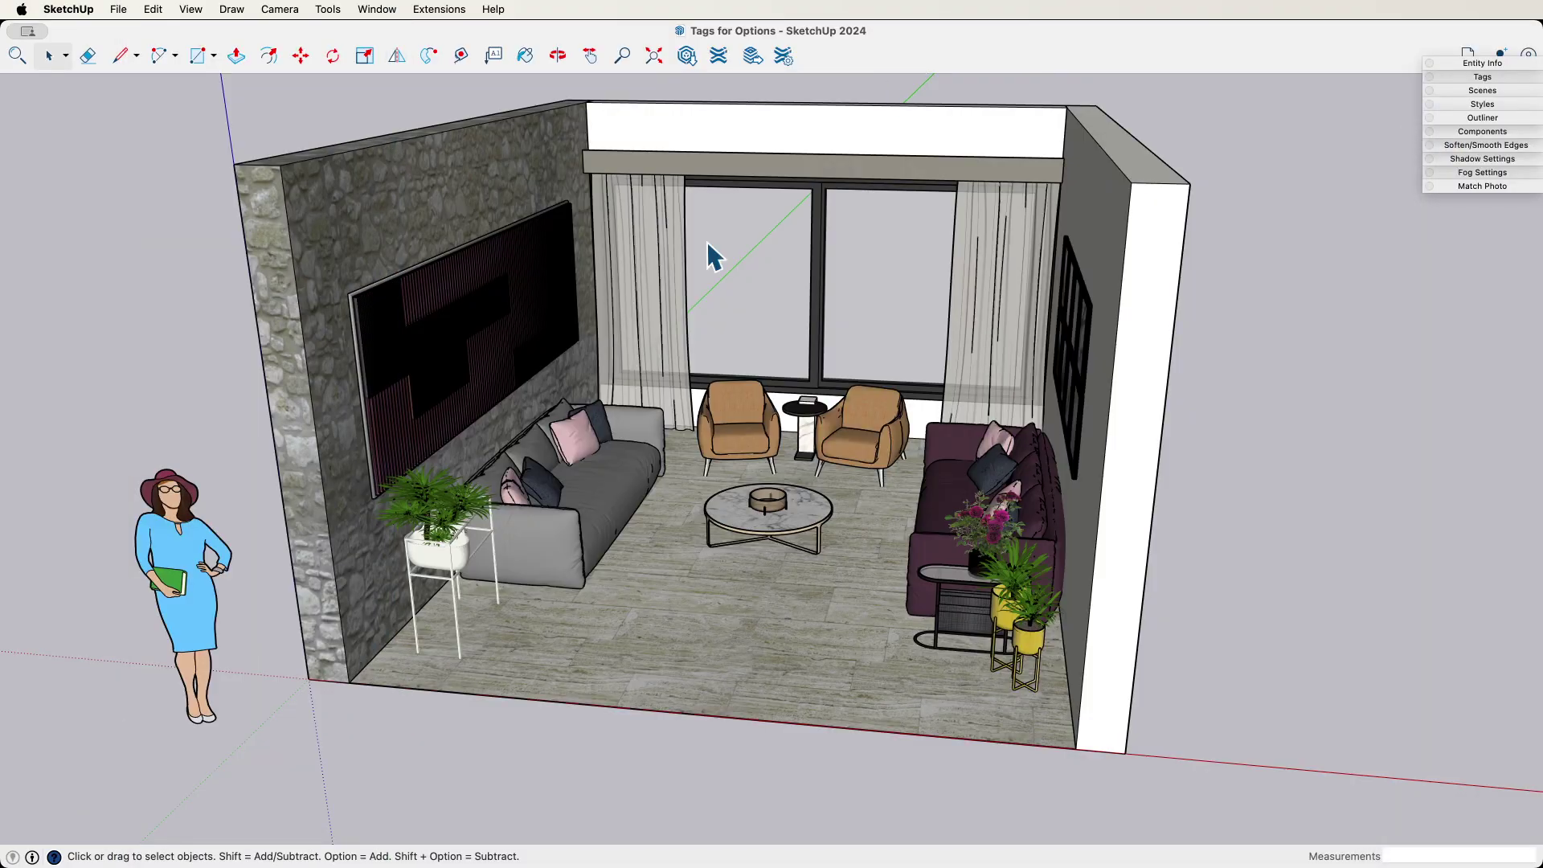
Step: Examine how the stone wall, both sofa arrangements and the armchair set are grouped by selecting each one in turn
middle_drag(721, 227, 815, 178)
click(568, 147)
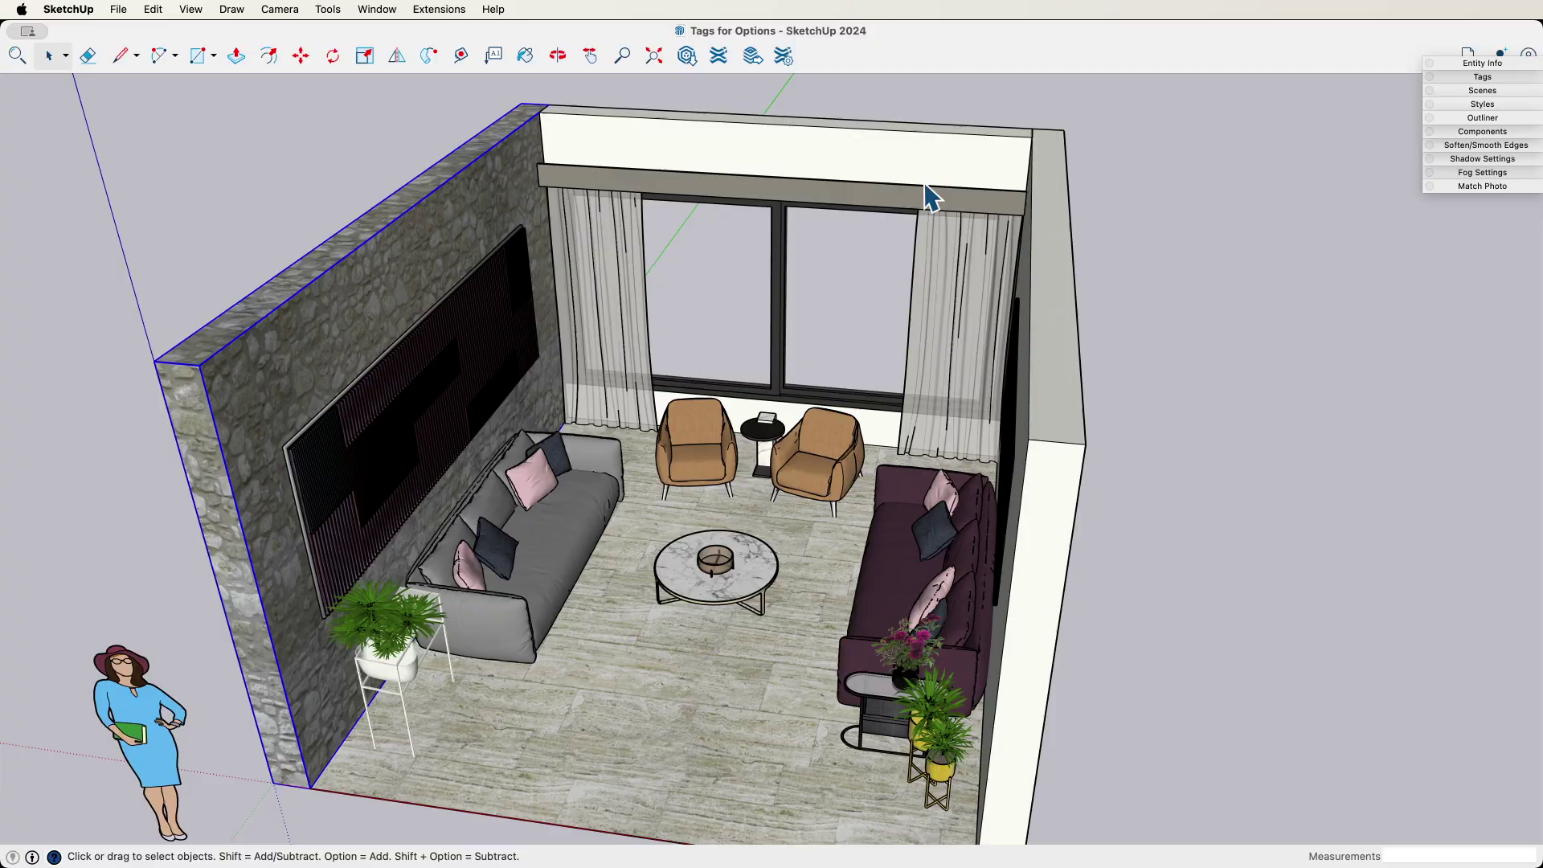
mouse_move(925, 185)
middle_down()
mouse_move(771, 424)
mouse_move(739, 443)
mouse_move(742, 428)
mouse_move(459, 368)
mouse_move(275, 286)
mouse_move(434, 268)
mouse_move(937, 413)
mouse_move(724, 406)
mouse_move(699, 390)
mouse_move(418, 475)
mouse_move(434, 450)
mouse_move(183, 426)
middle_up()
scroll(734, 442, up, 4)
scroll(730, 430, up, 2)
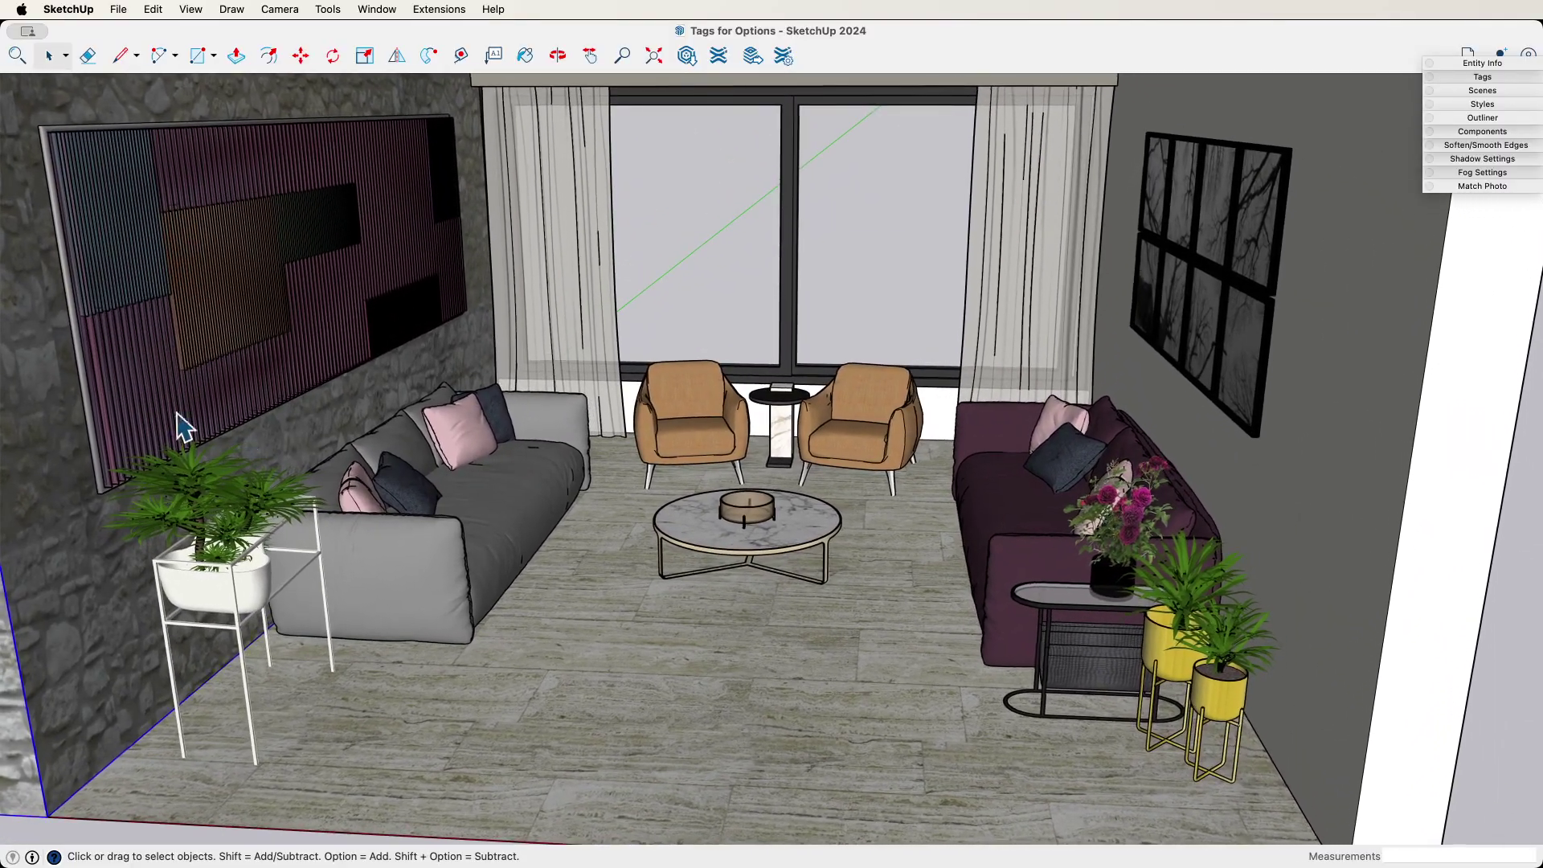
click(426, 462)
middle_drag(345, 372, 207, 181)
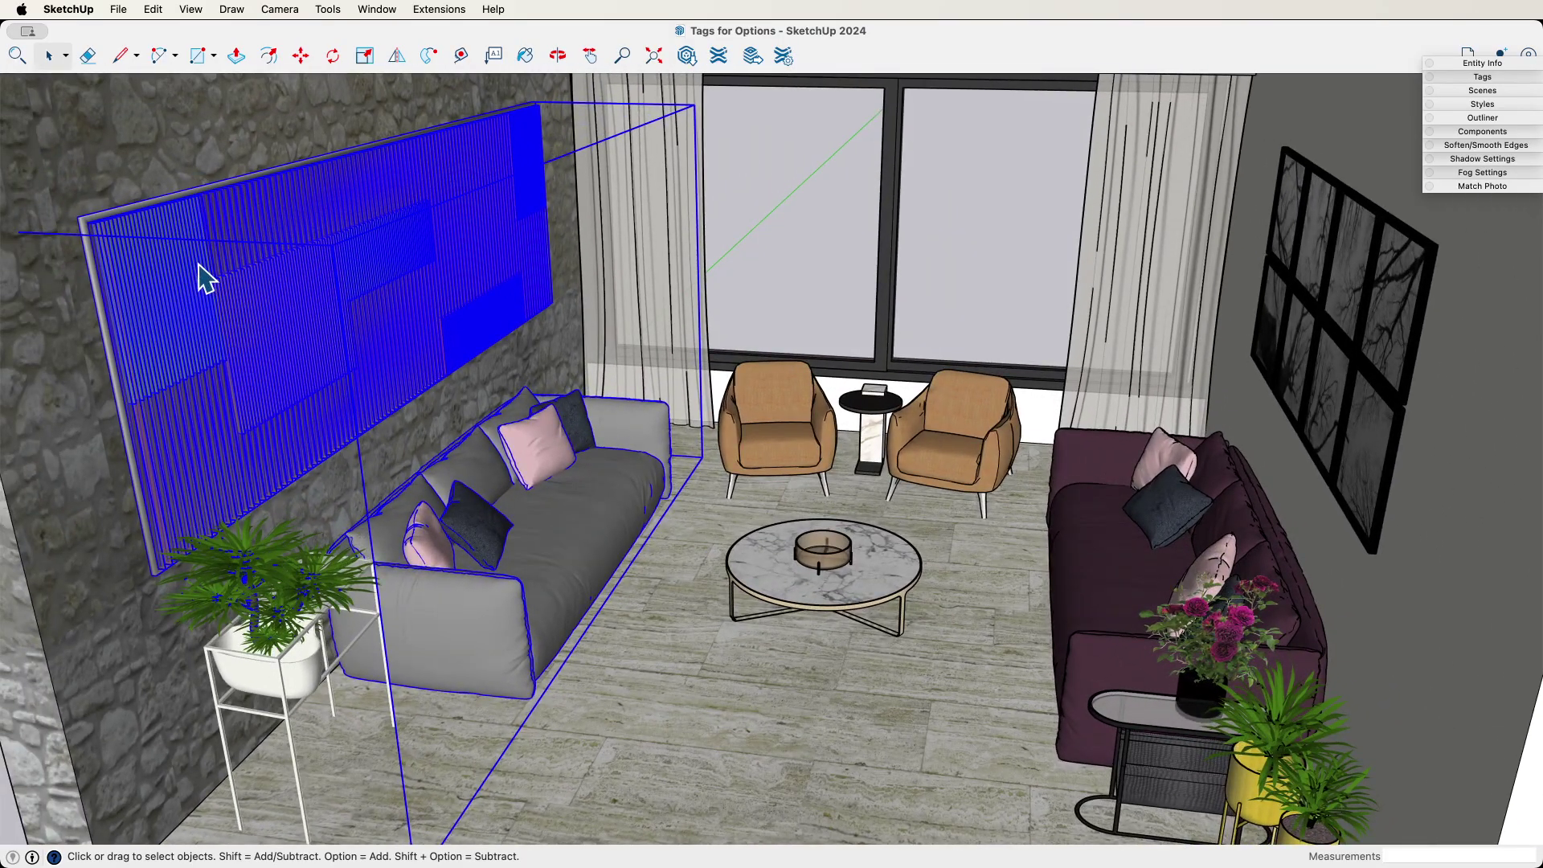
middle_drag(378, 209, 439, 533)
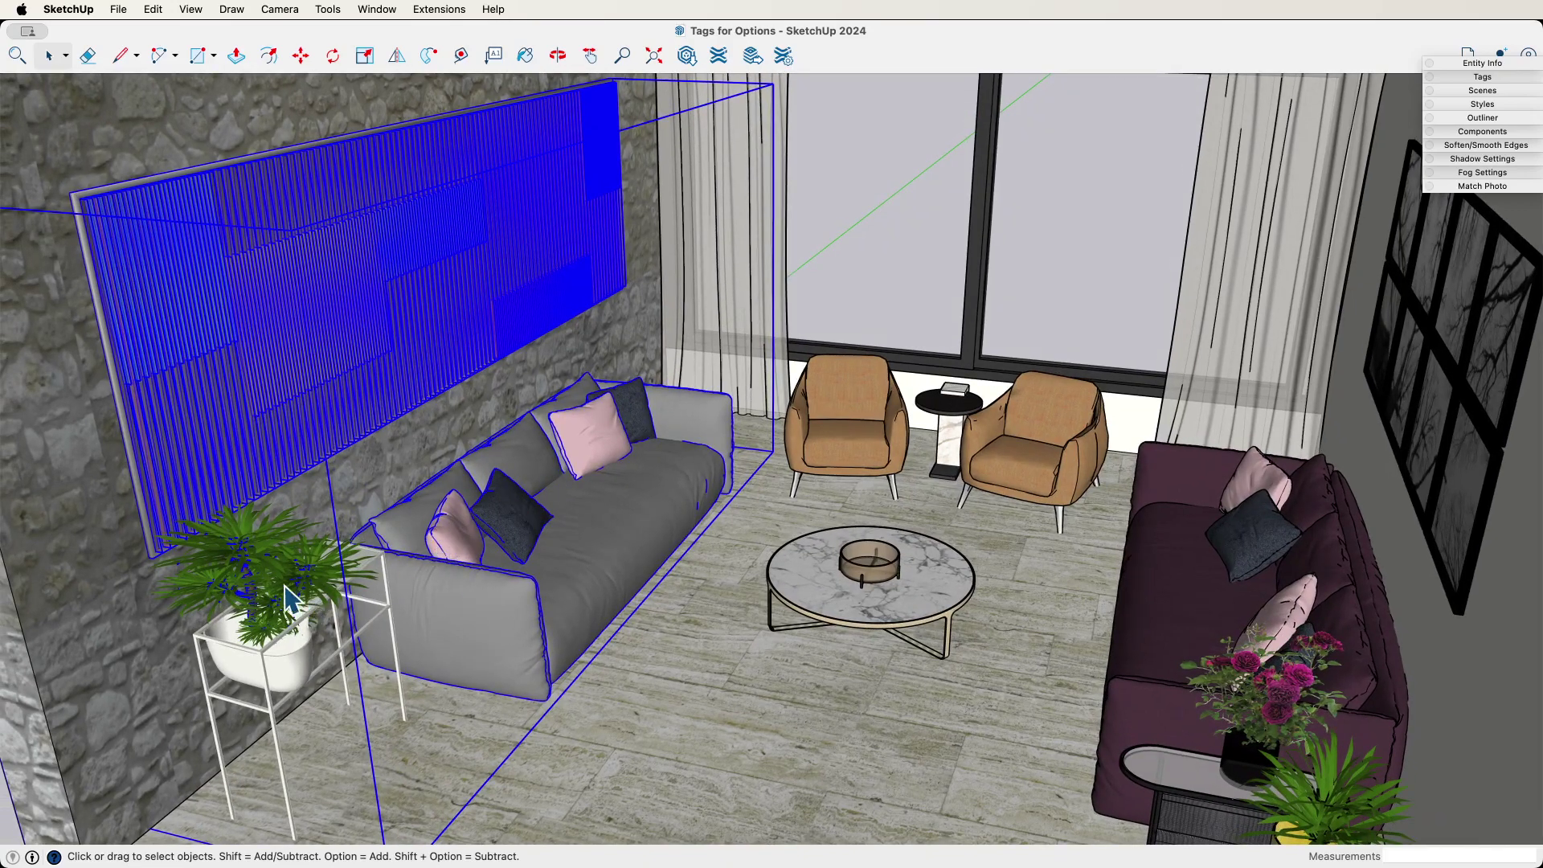
mouse_move(291, 599)
middle_down()
mouse_move(334, 631)
mouse_move(418, 611)
mouse_move(675, 358)
mouse_move(634, 507)
middle_up()
click(713, 549)
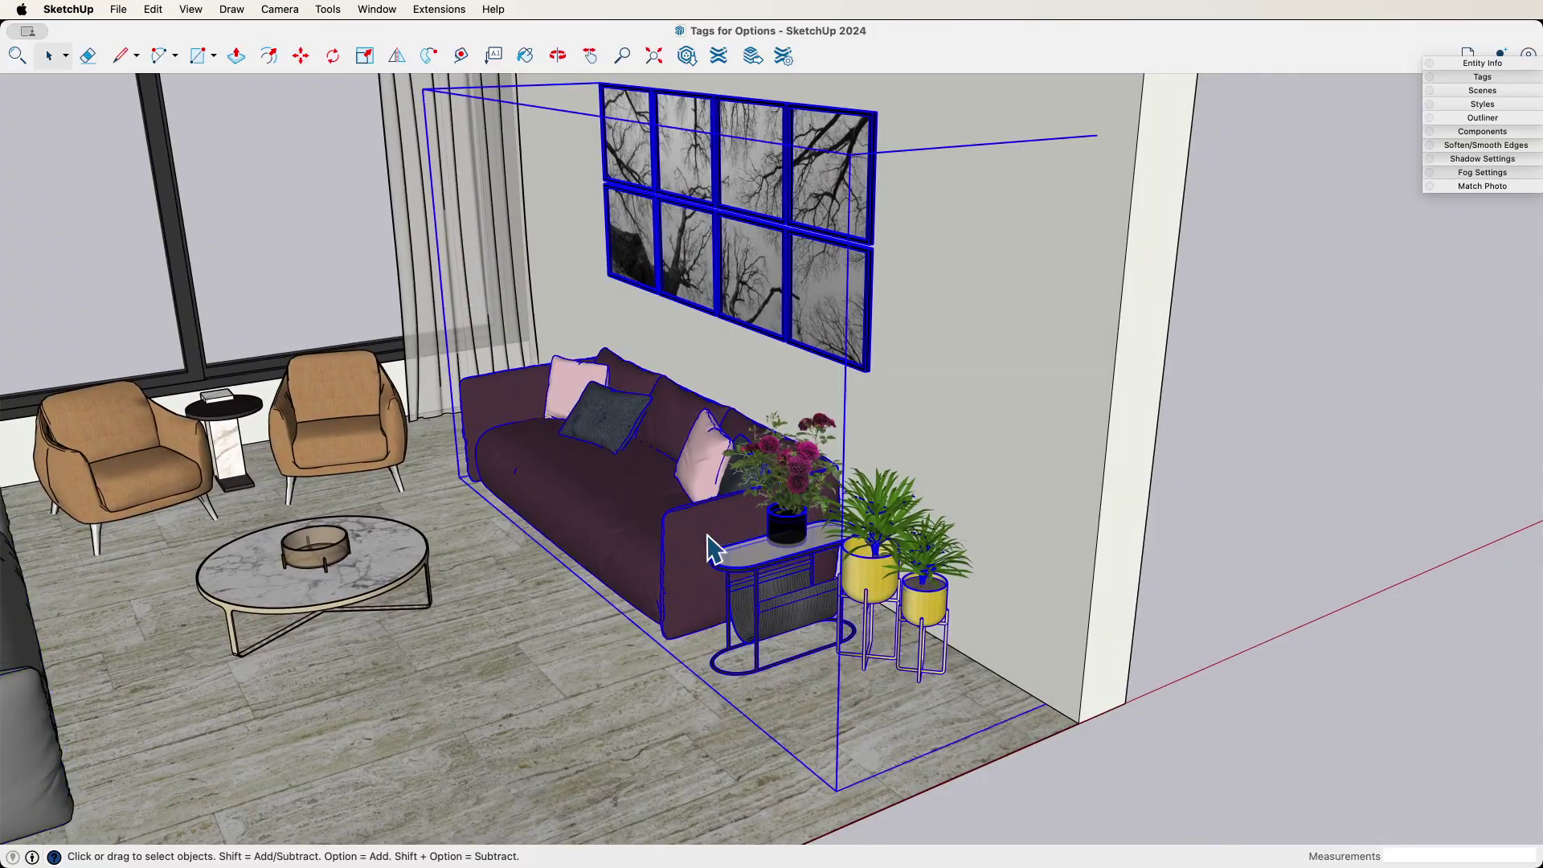
middle_drag(760, 237, 599, 366)
click(470, 398)
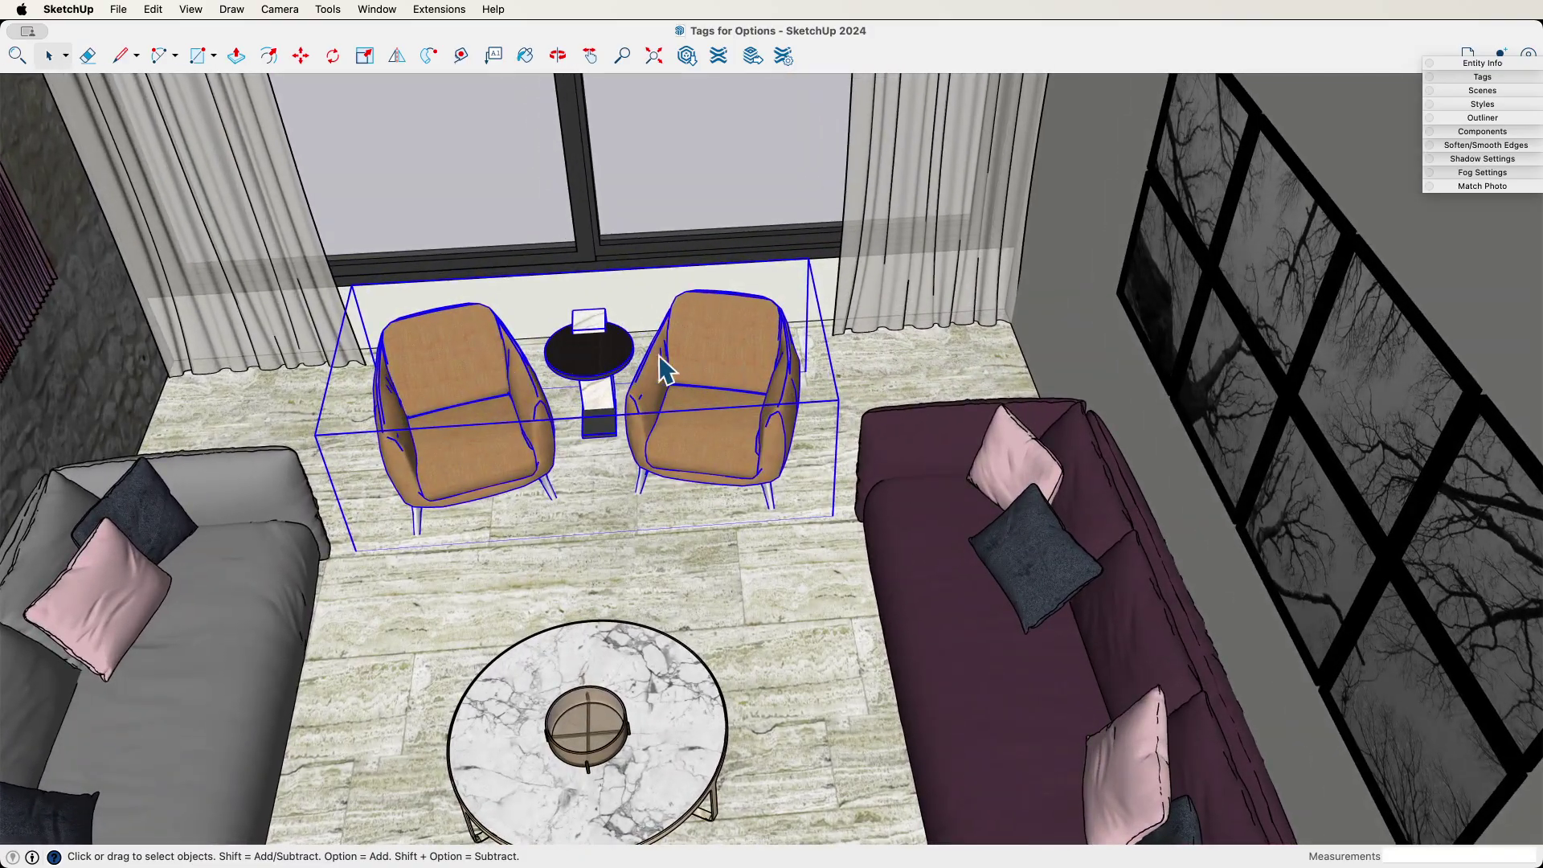
Step: Inspect the whole living room layout from several angles, checking the two sofa groups against the armchair group
scroll(627, 365, down, 3)
middle_drag(623, 675, 653, 532)
scroll(653, 532, down, 5)
scroll(400, 412, down, 3)
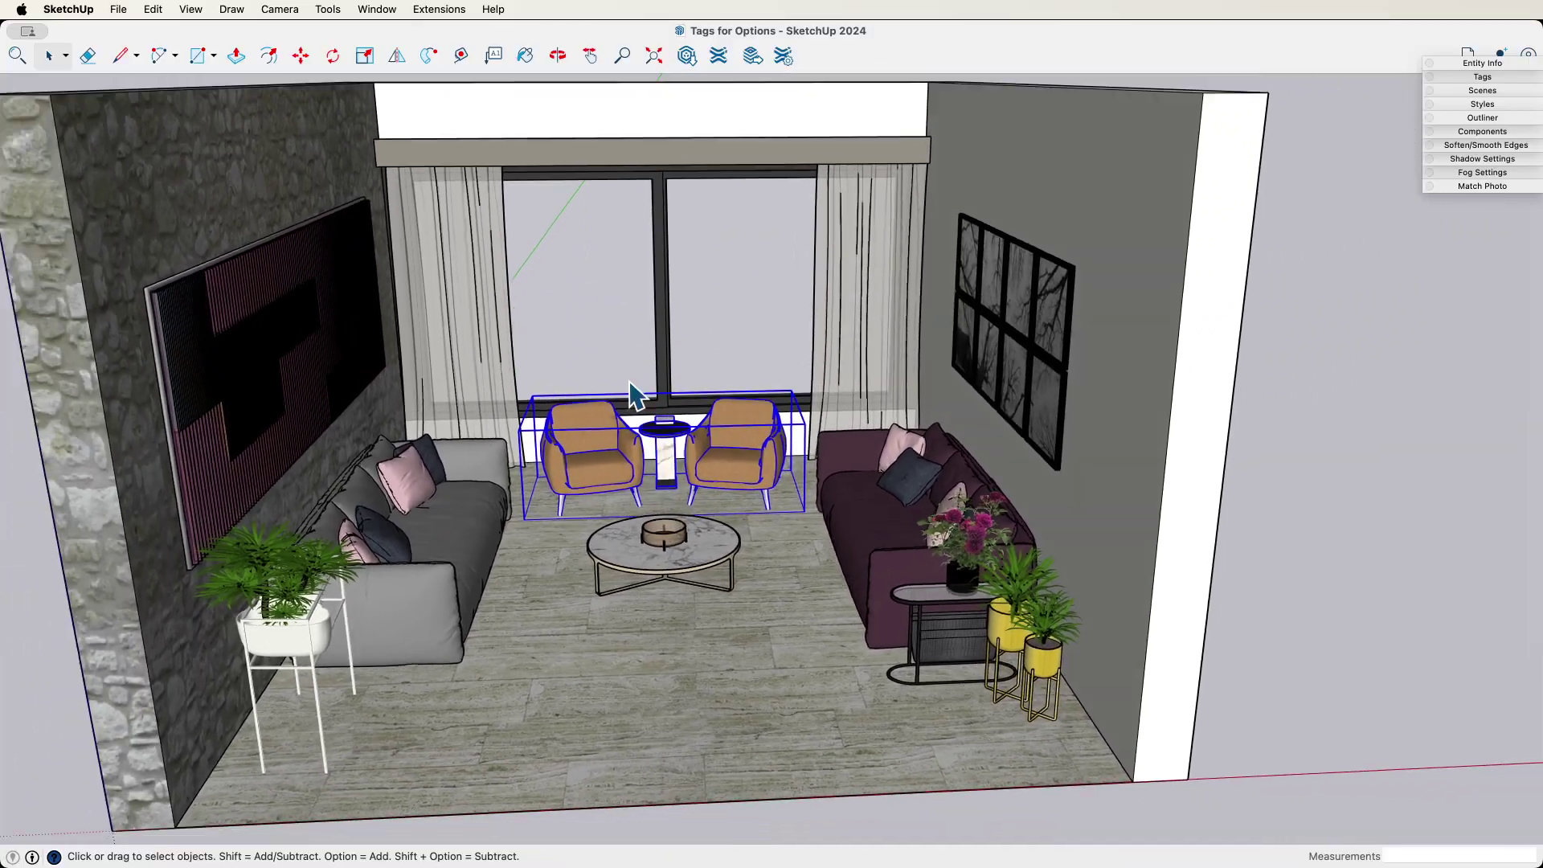
scroll(399, 412, down, 3)
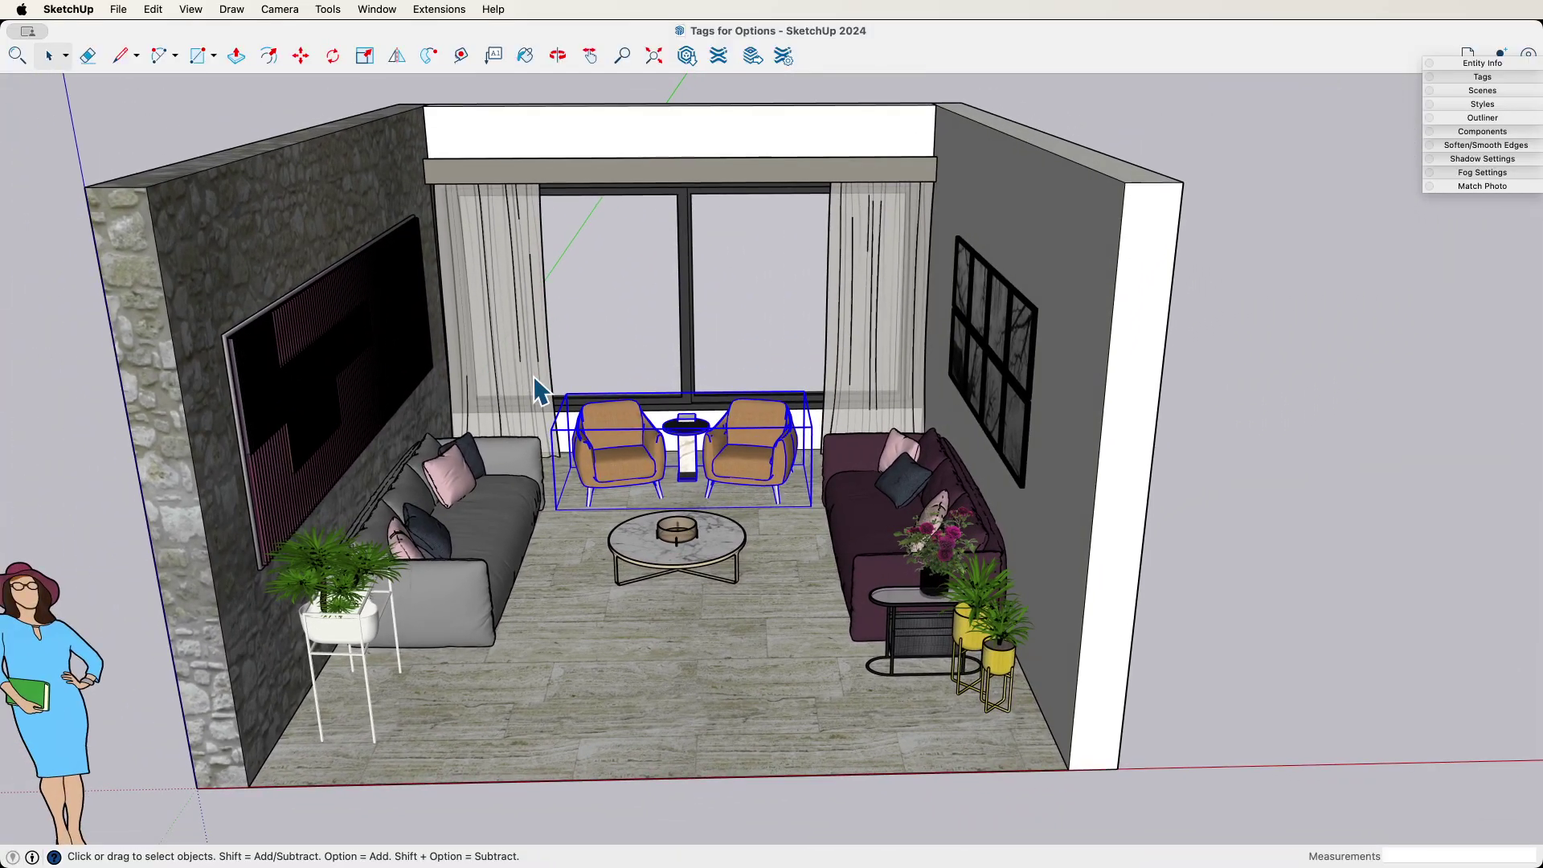
scroll(538, 391, down, 3)
scroll(723, 410, up, 6)
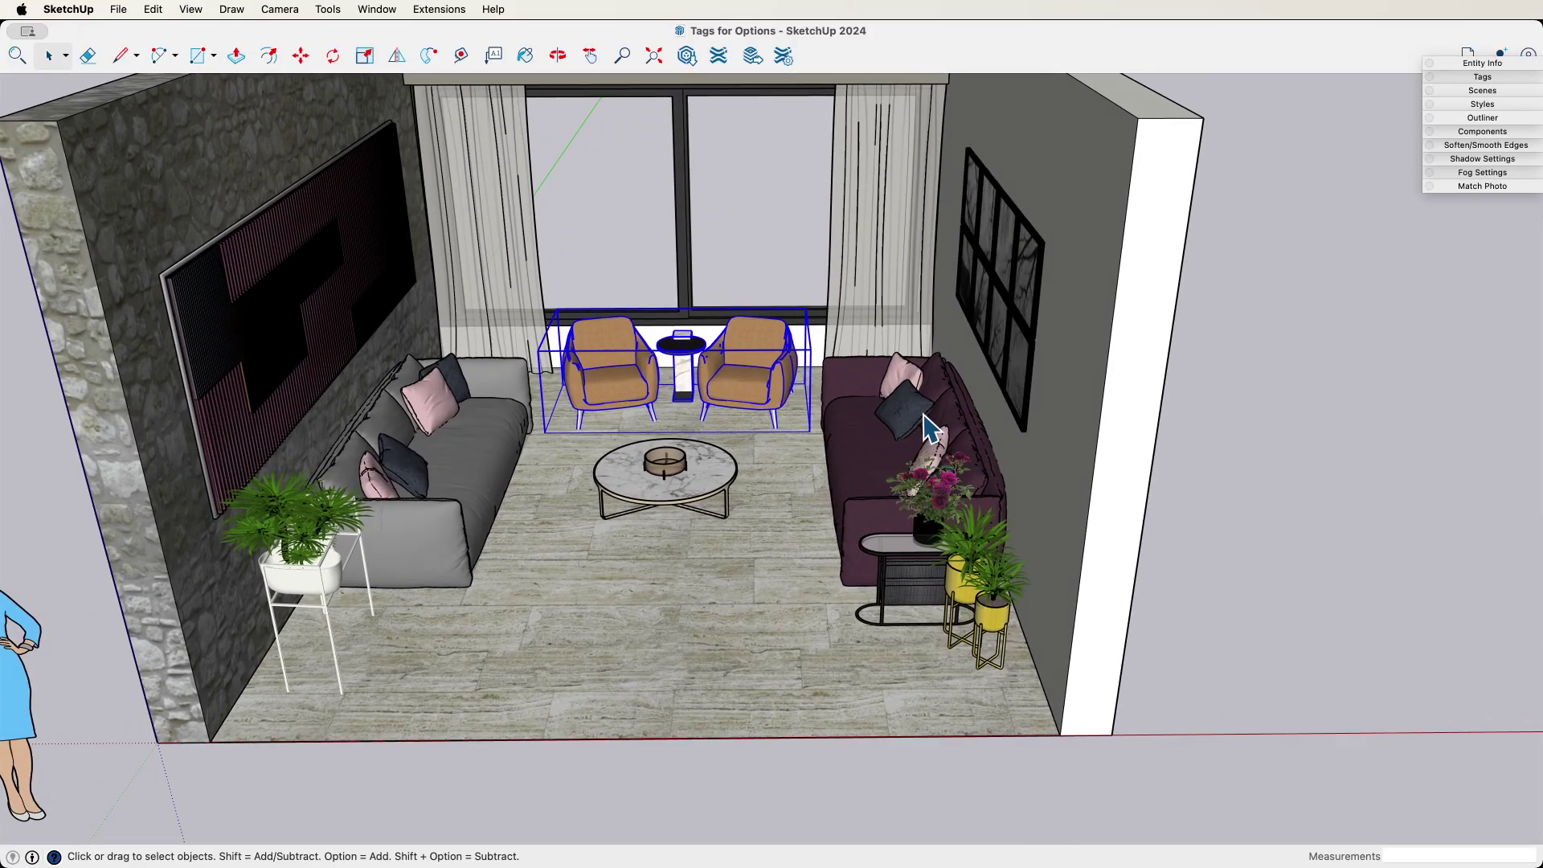
scroll(563, 342, up, 6)
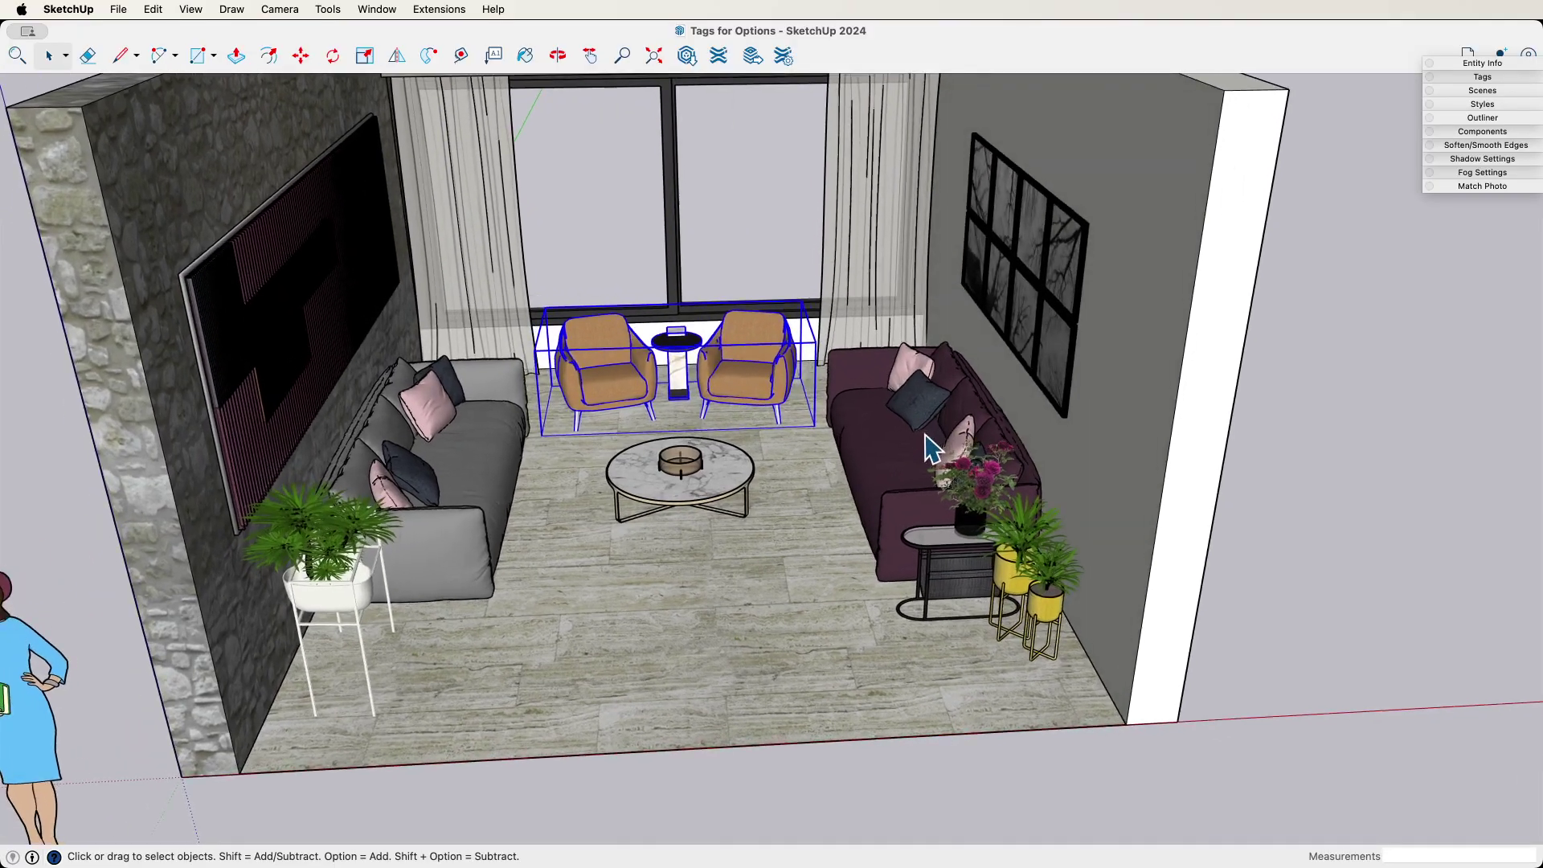
scroll(571, 334, down, 4)
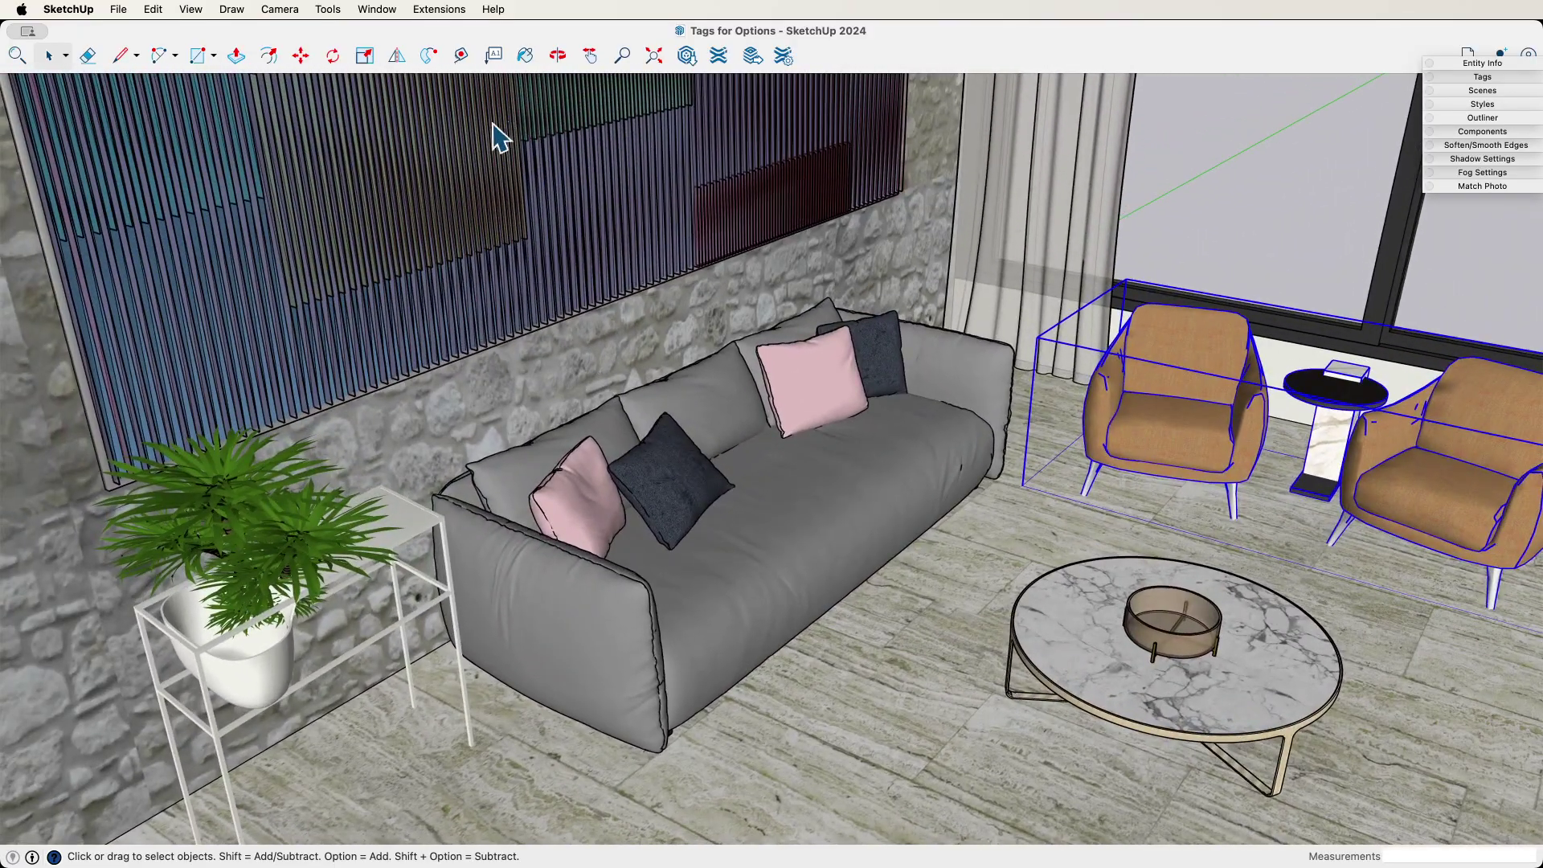
scroll(734, 524, up, 4)
middle_drag(745, 519, 890, 508)
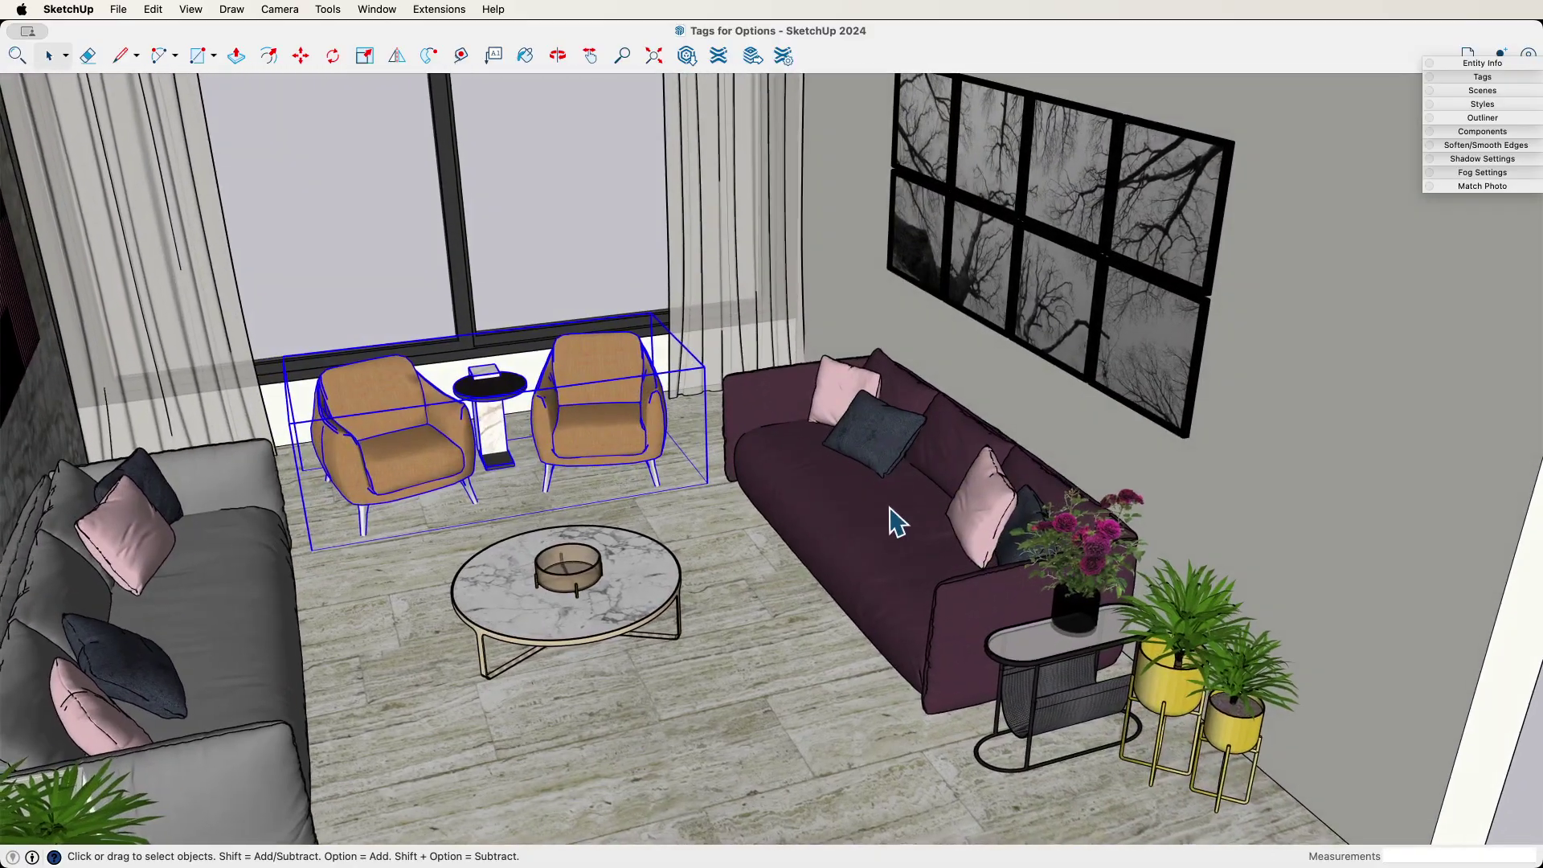
middle_drag(1078, 239, 1085, 434)
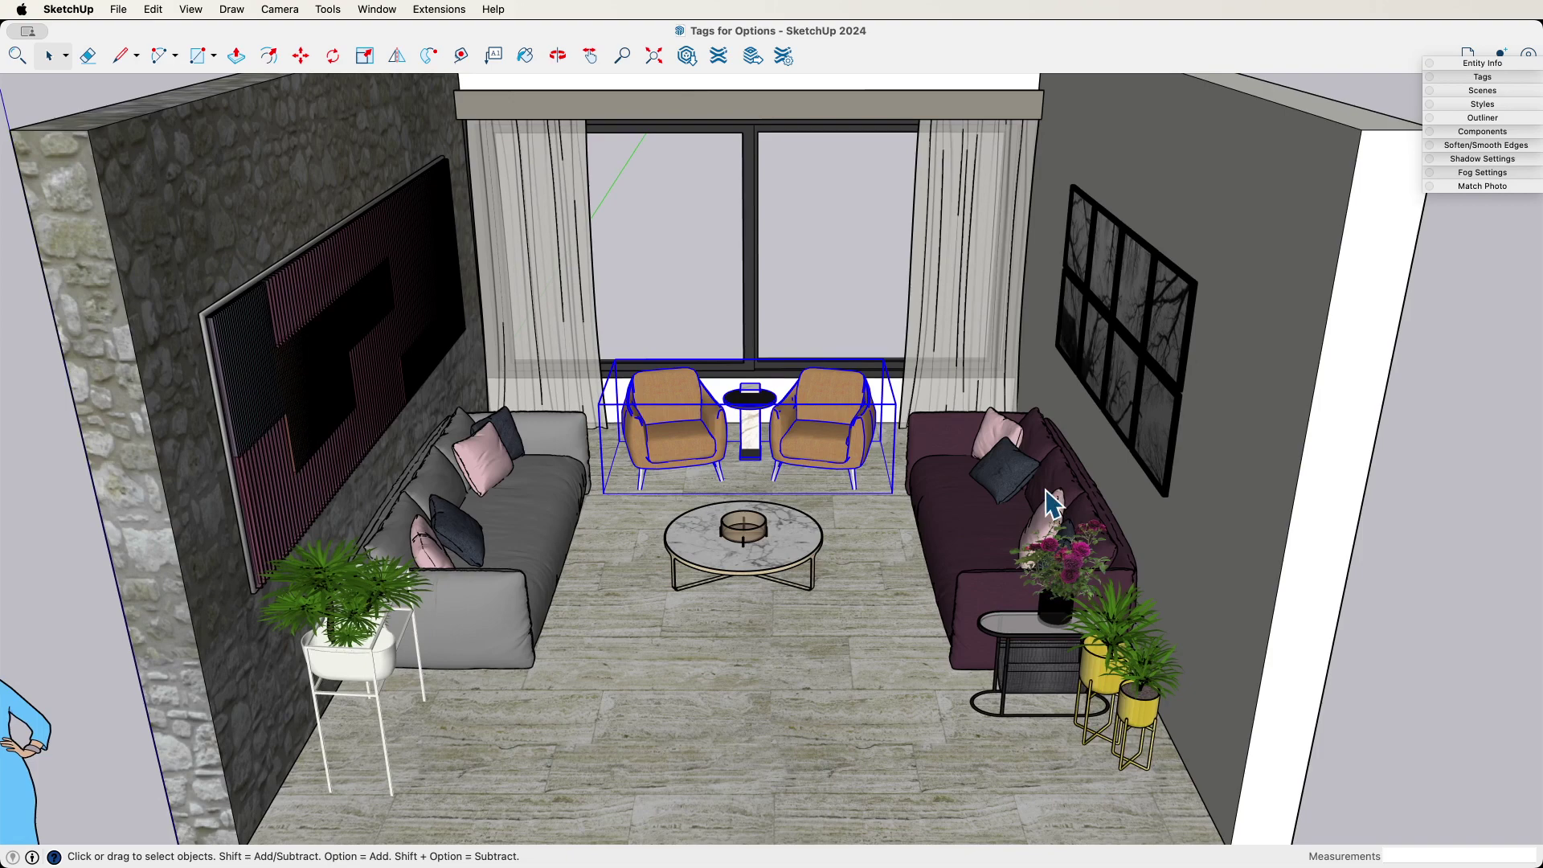
click(981, 450)
click(543, 526)
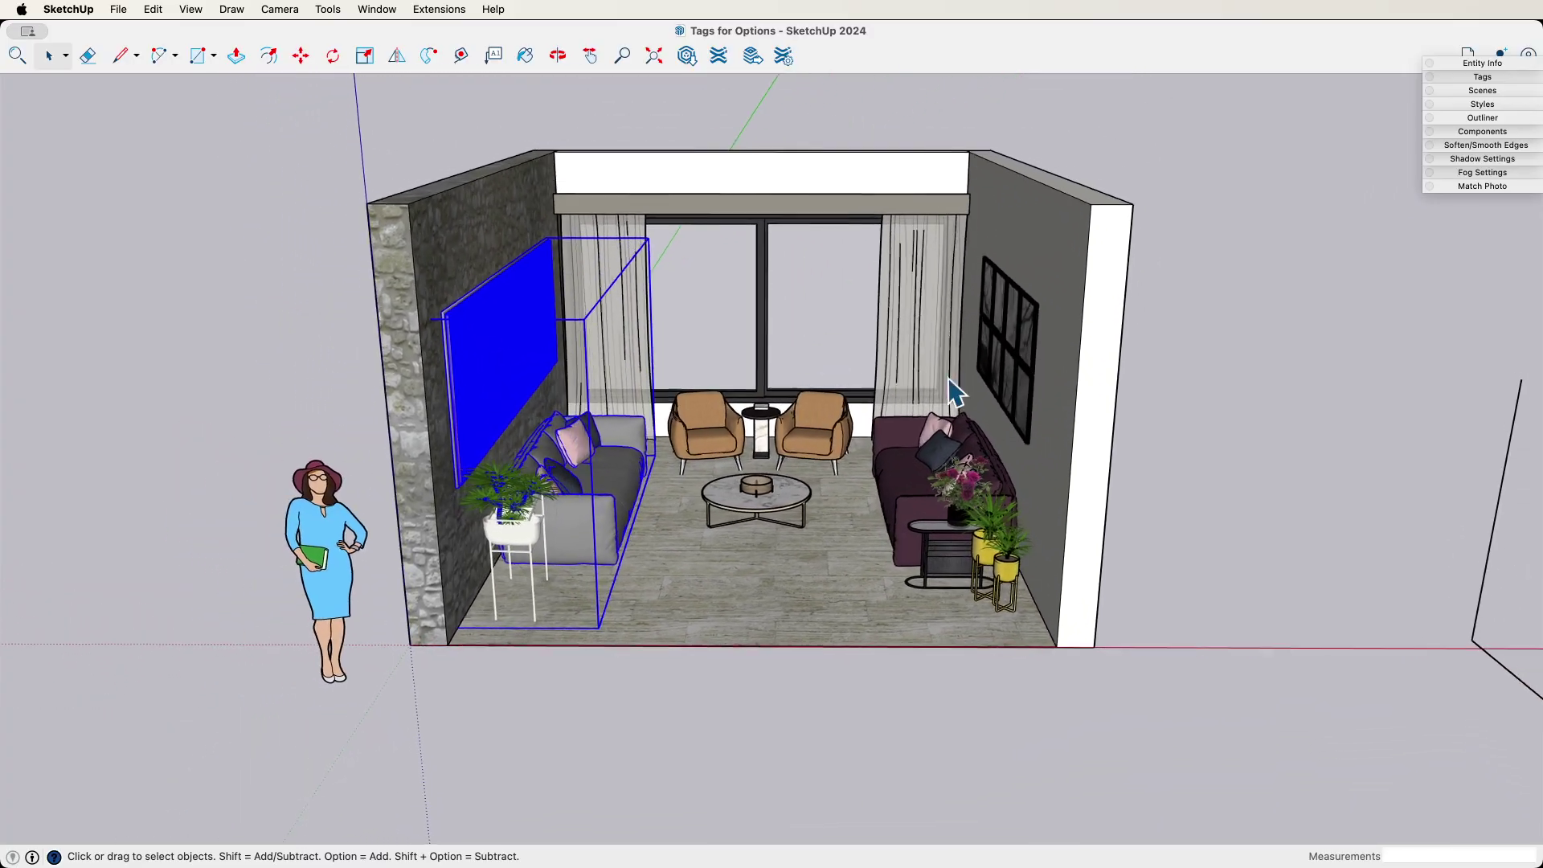
Step: Erase the stray edges lying outside the room beyond the white-ended wall
key(e)
drag(1139, 414, 1212, 537)
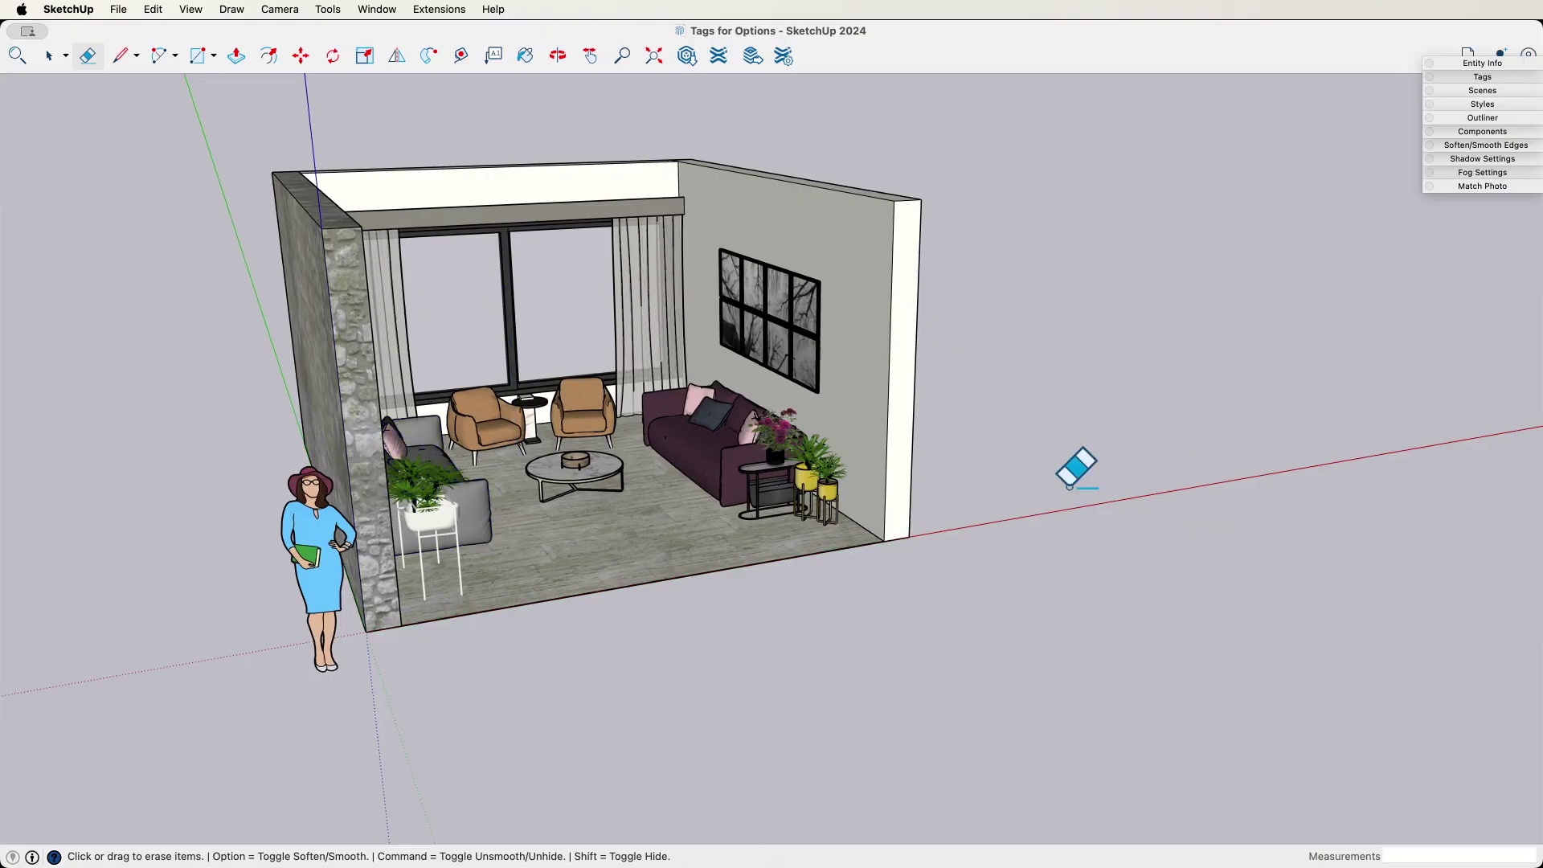
key(space)
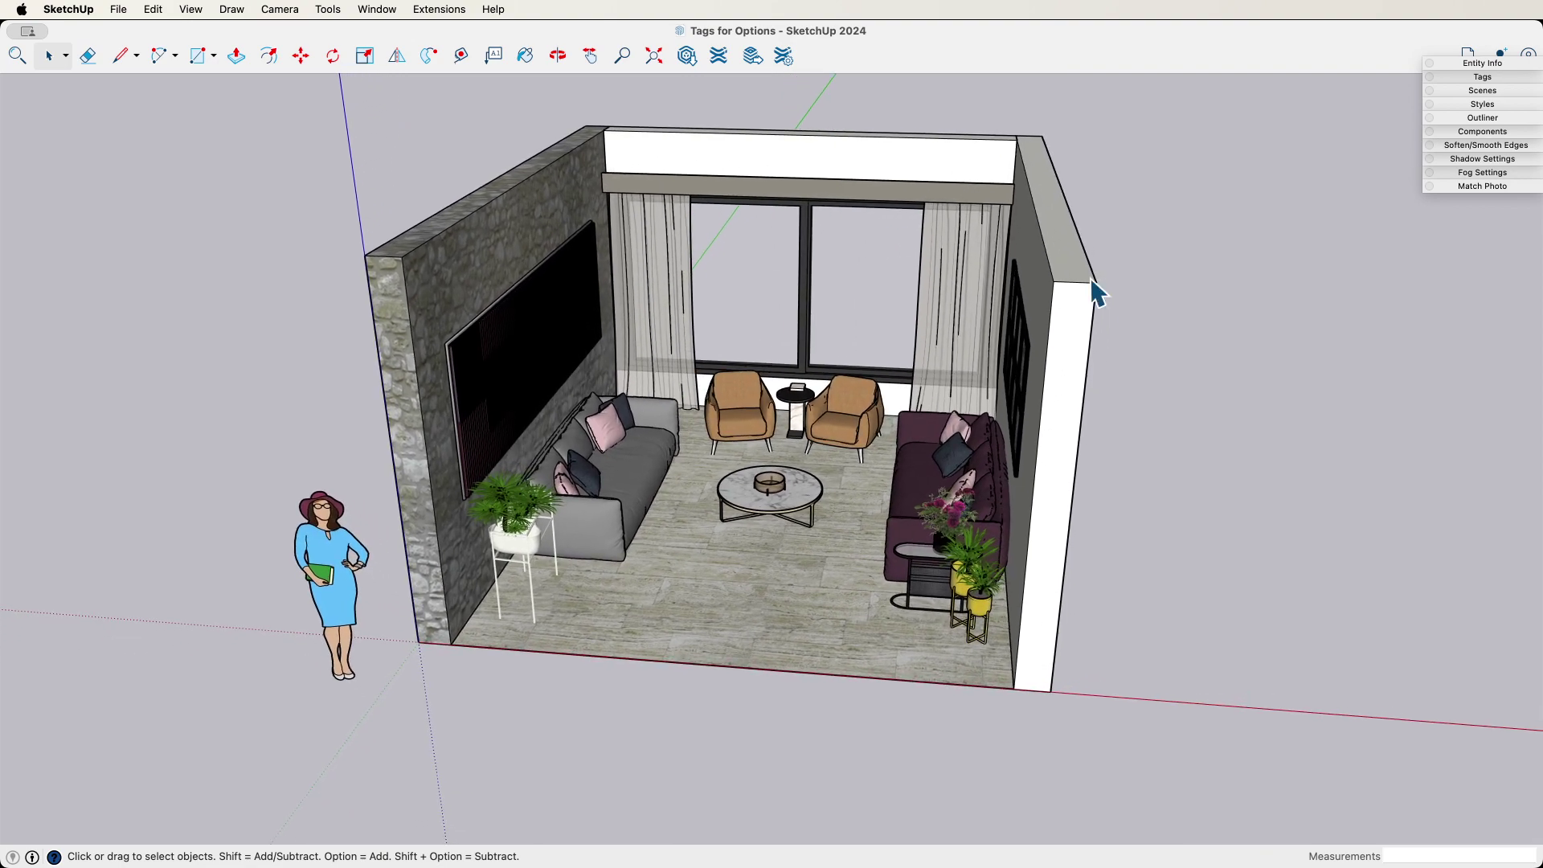
Step: Create two new tags named Option A and Option B
click(1486, 76)
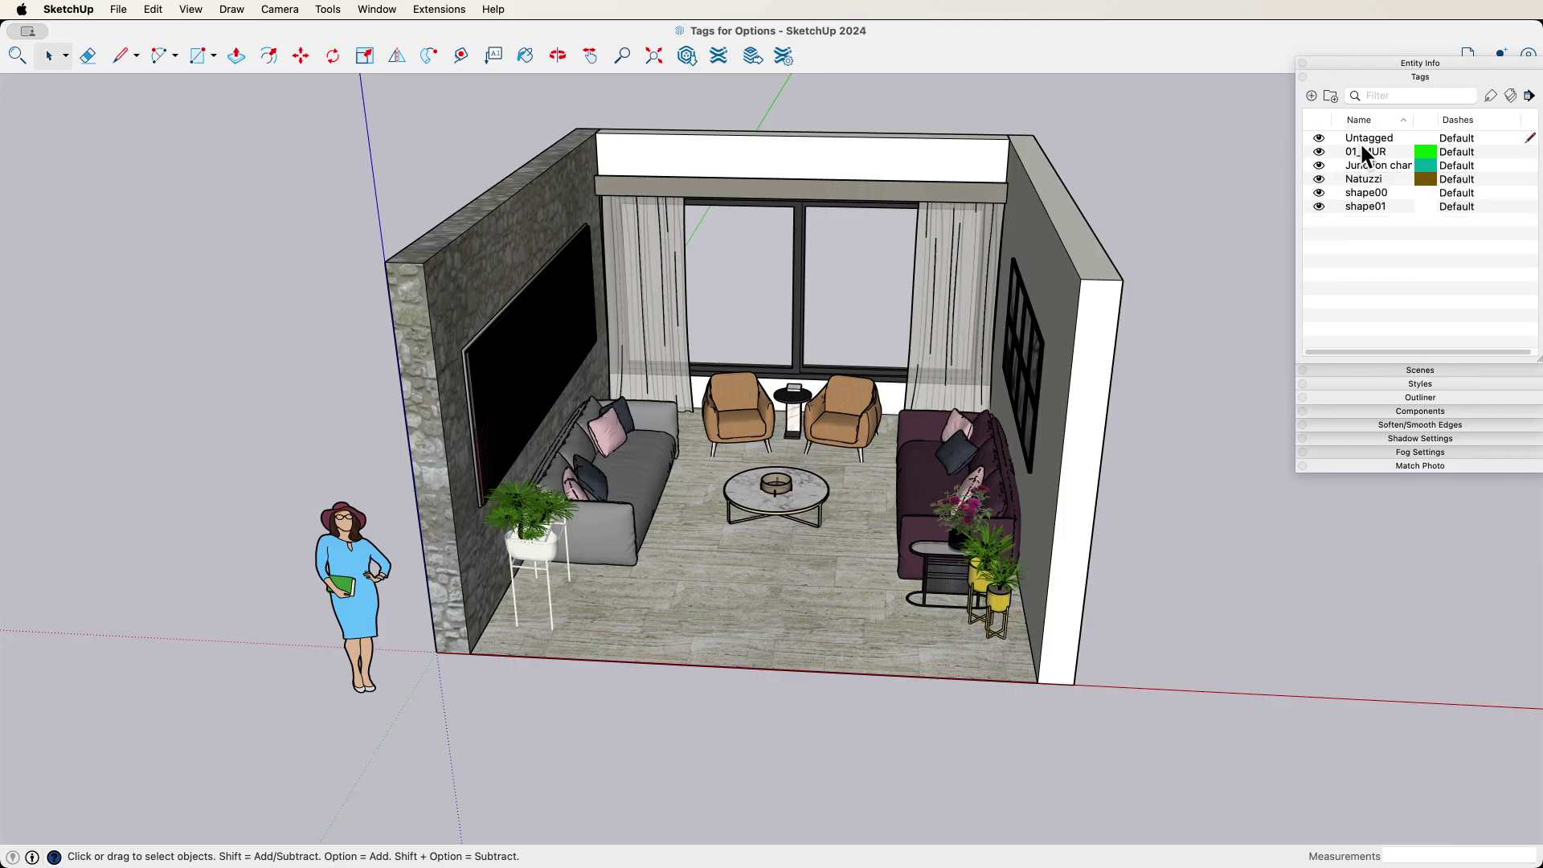
middle_drag(857, 443, 437, 421)
middle_drag(901, 224, 721, 372)
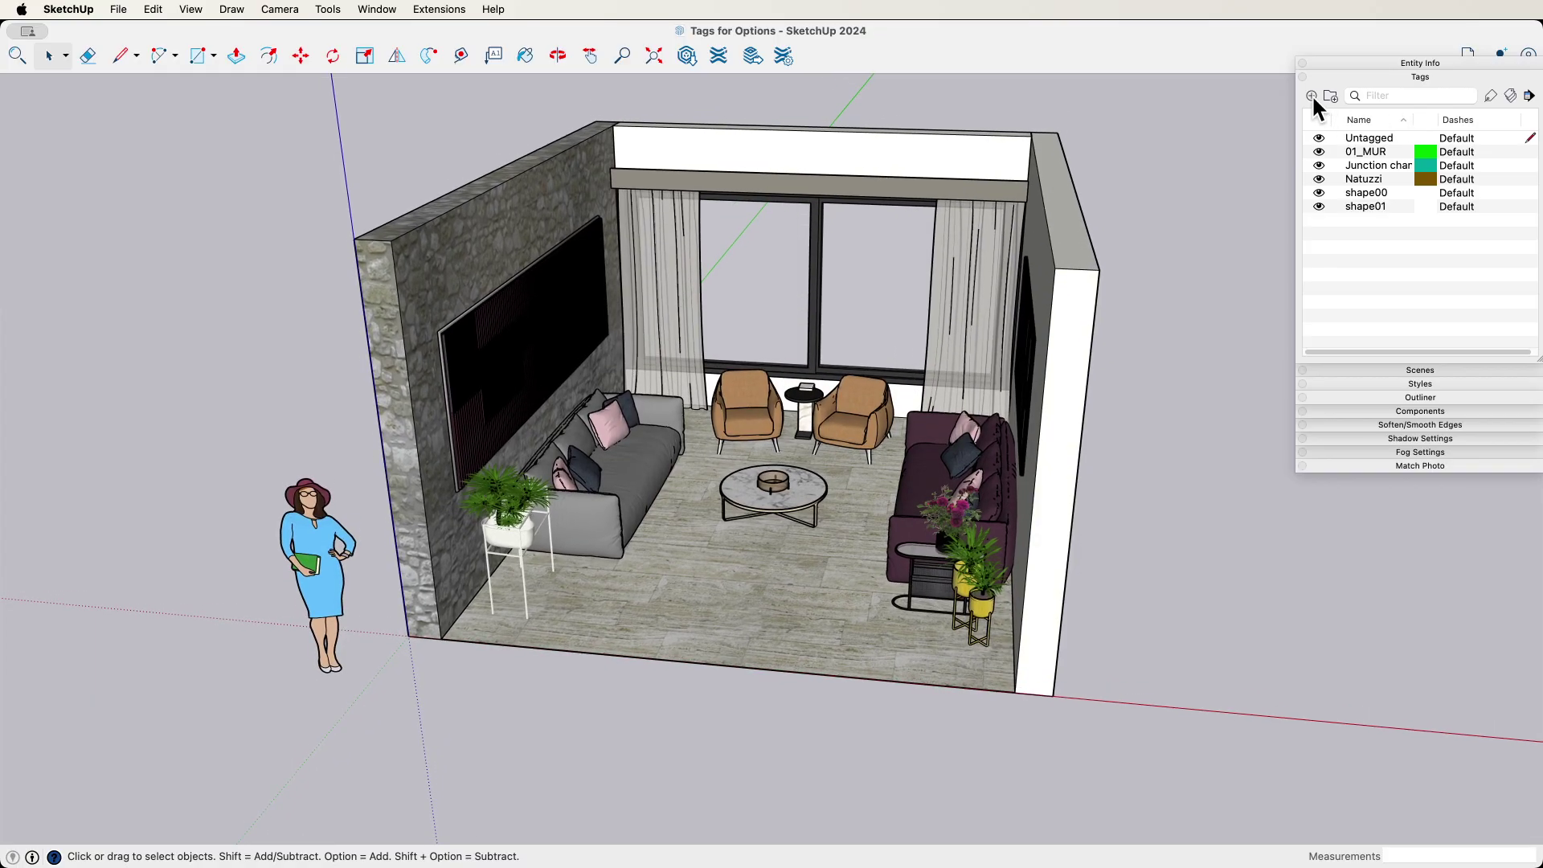
click(1312, 94)
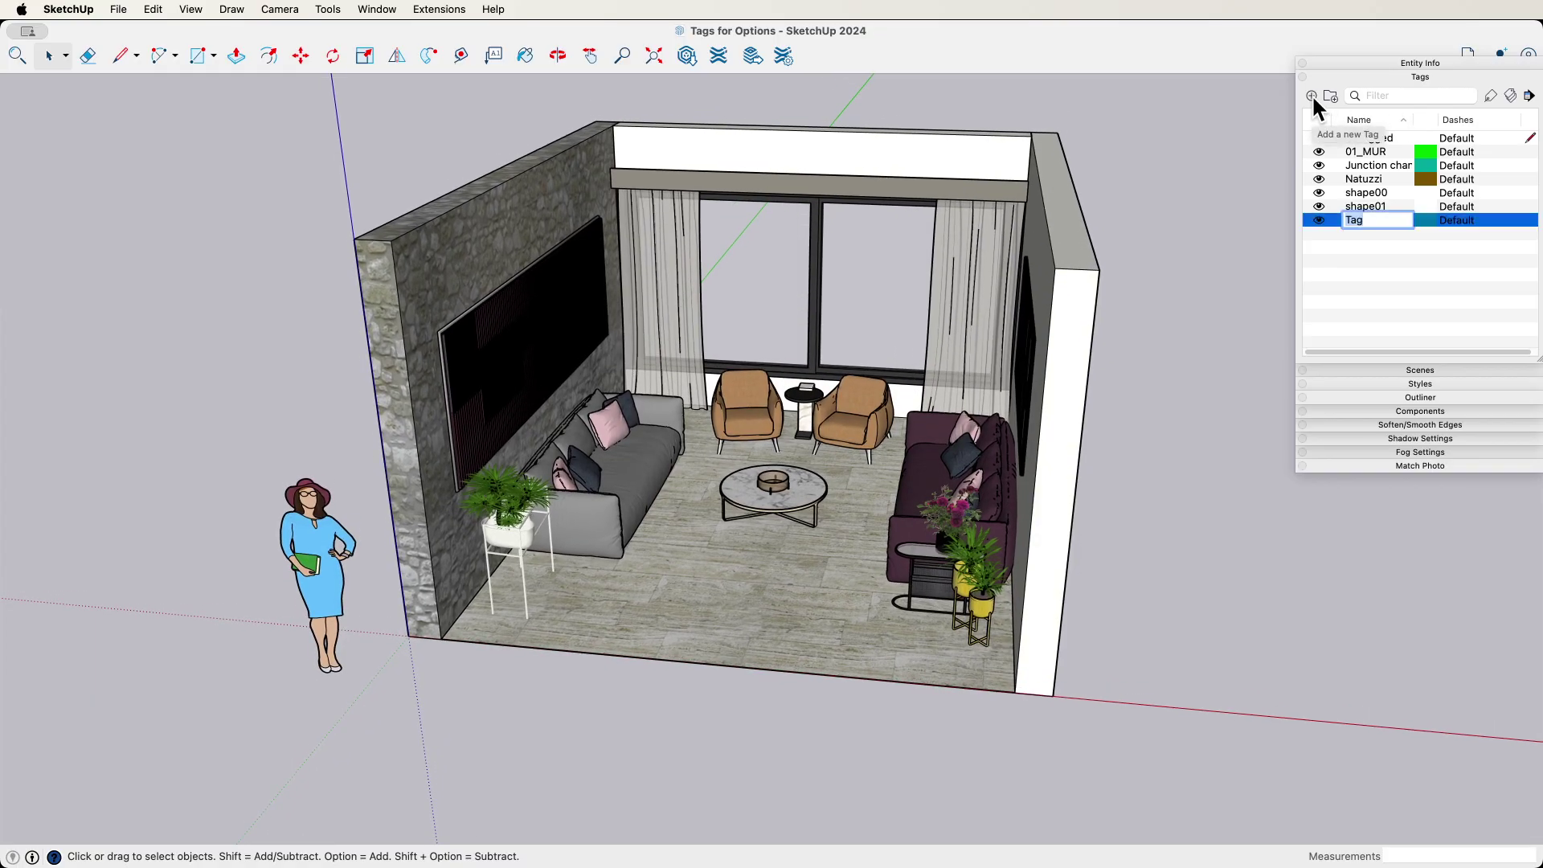
text(Option A)
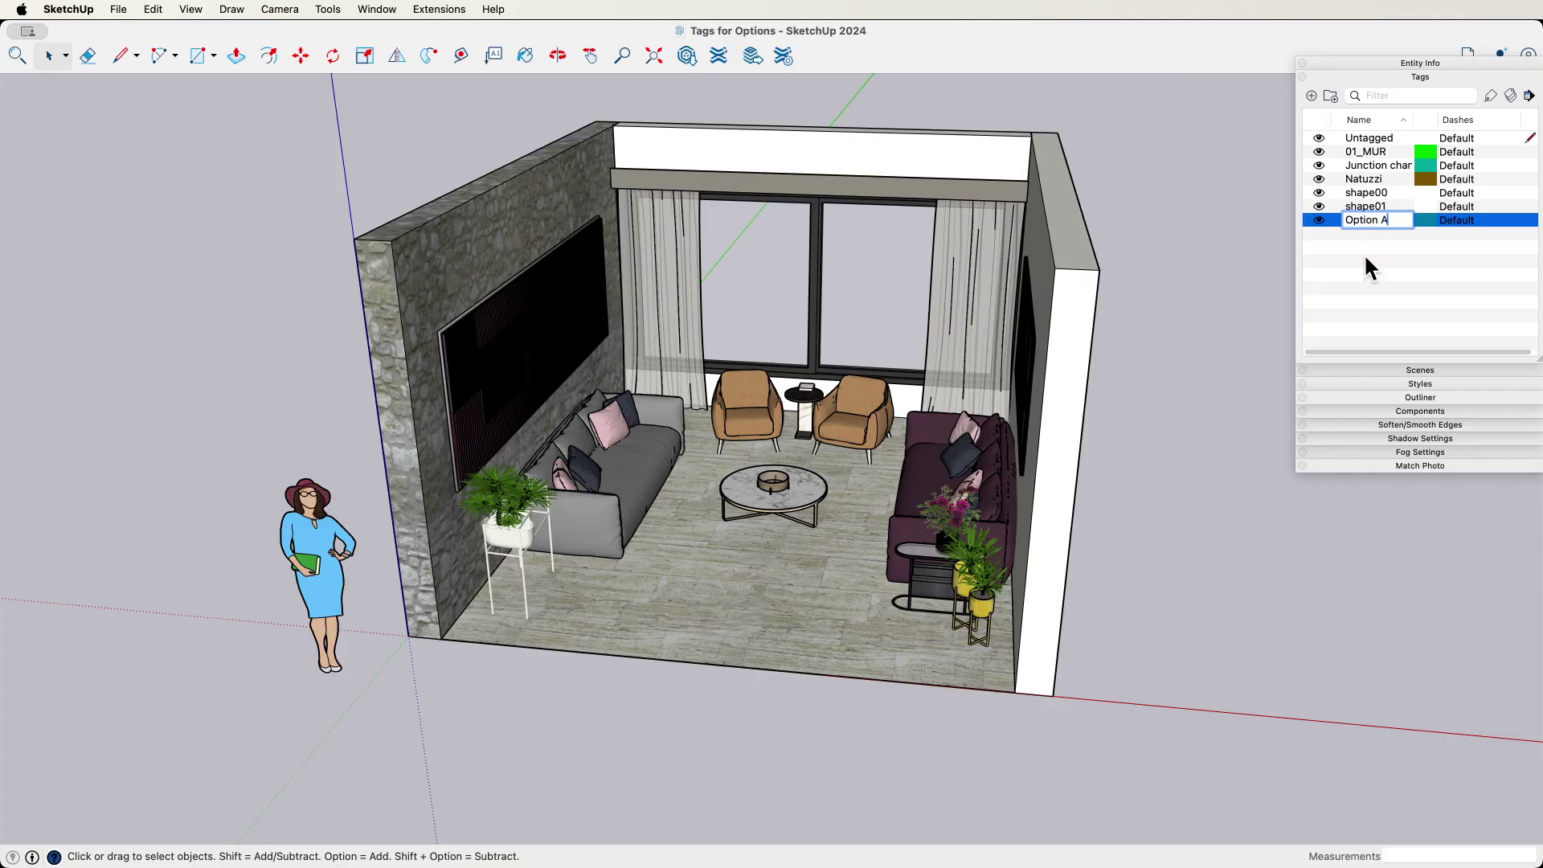
key(Return)
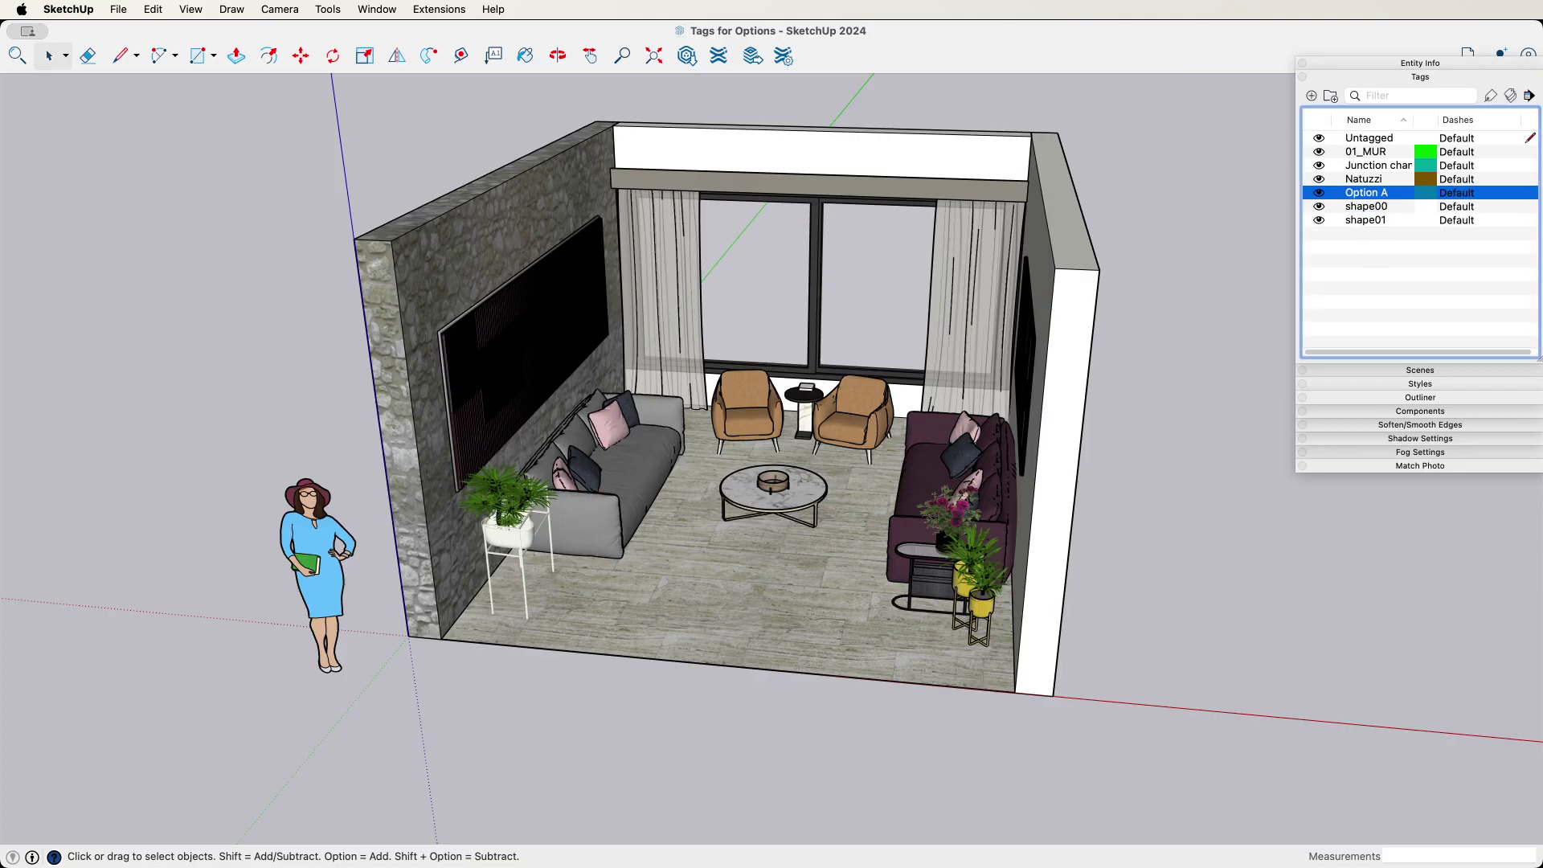
click(1308, 95)
text(Option B)
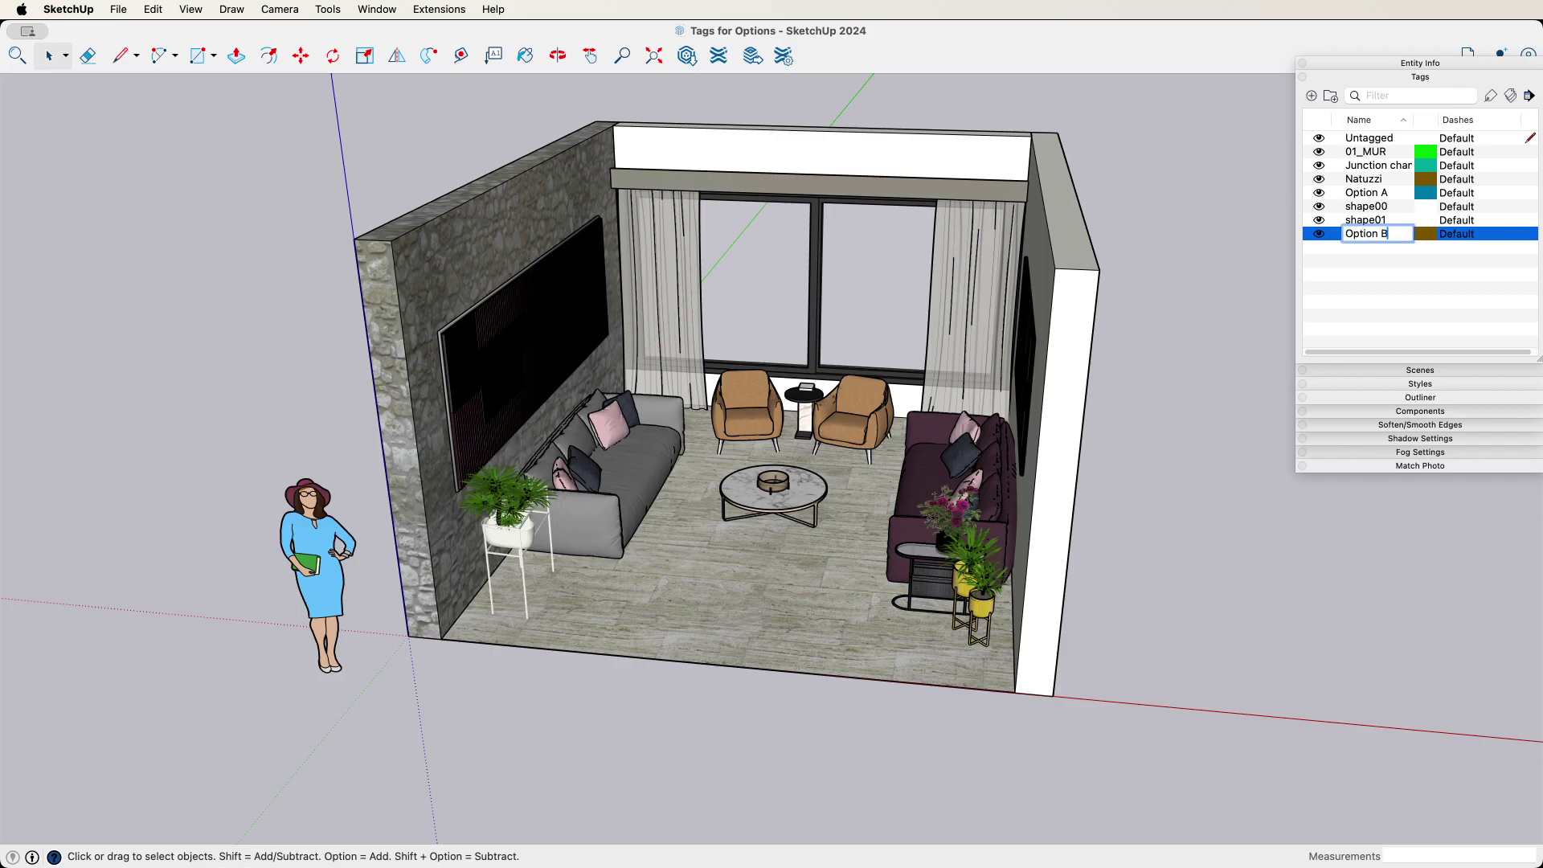
key(Return)
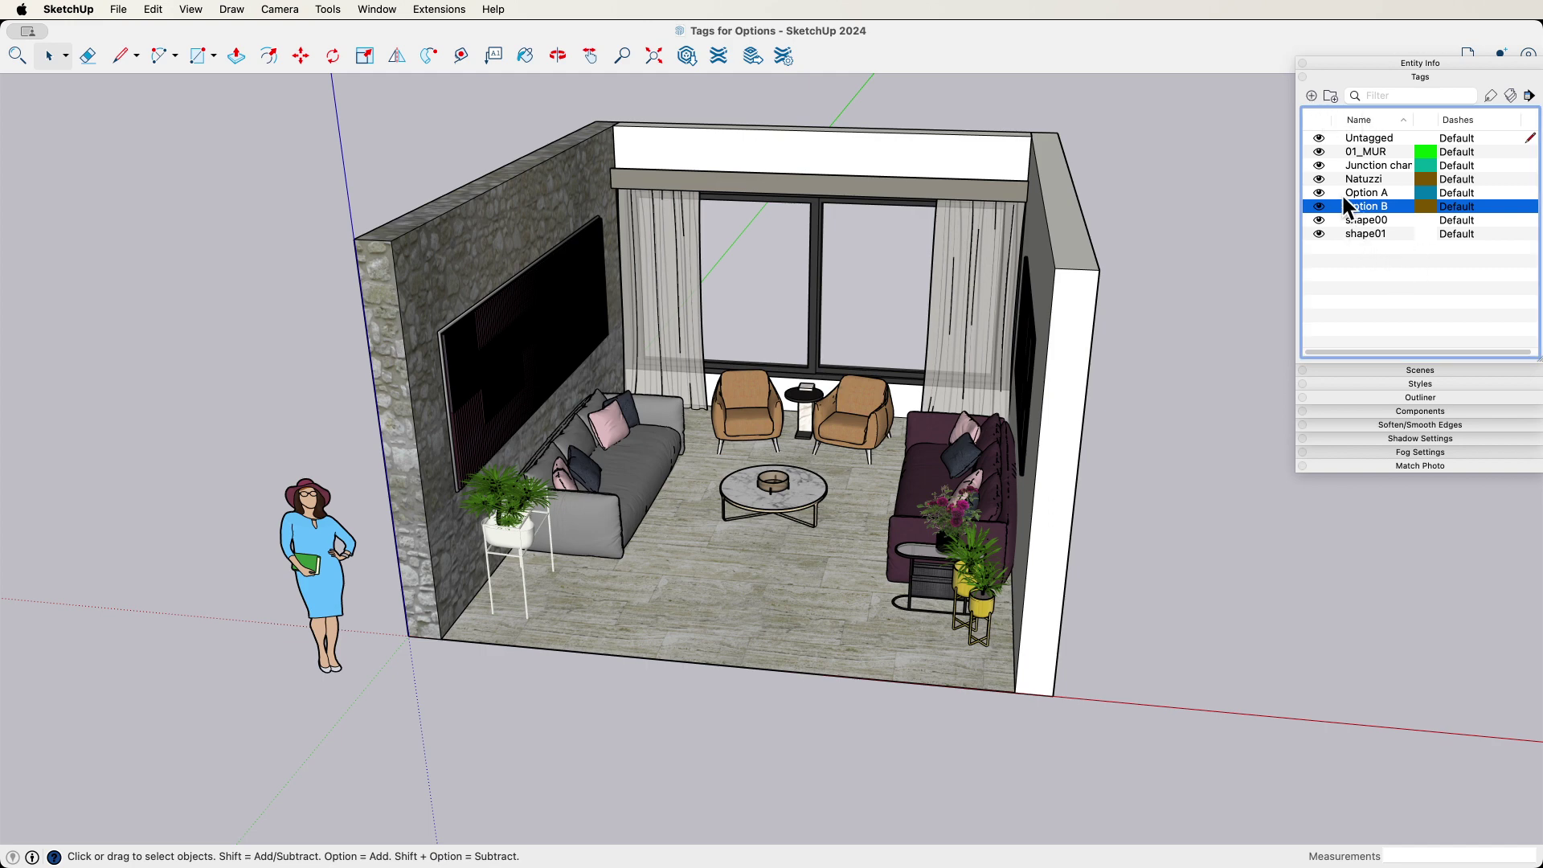
Step: Assign the grey sofa, armchair and purple sofa groups together to the Option A tag
middle_drag(1019, 430, 994, 460)
click(576, 464)
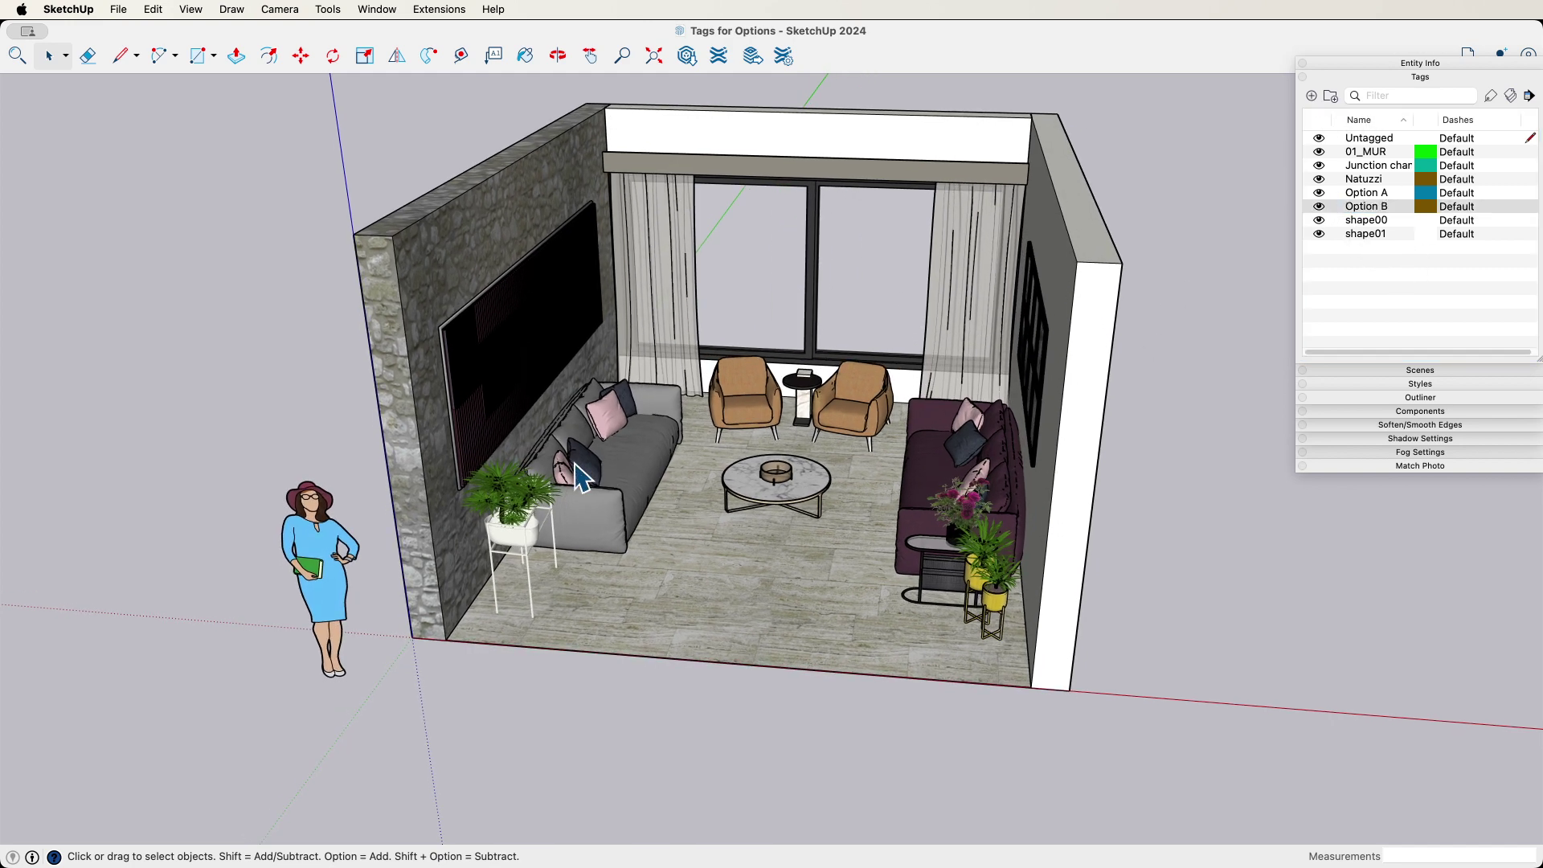
click(540, 478)
shift+click(740, 392)
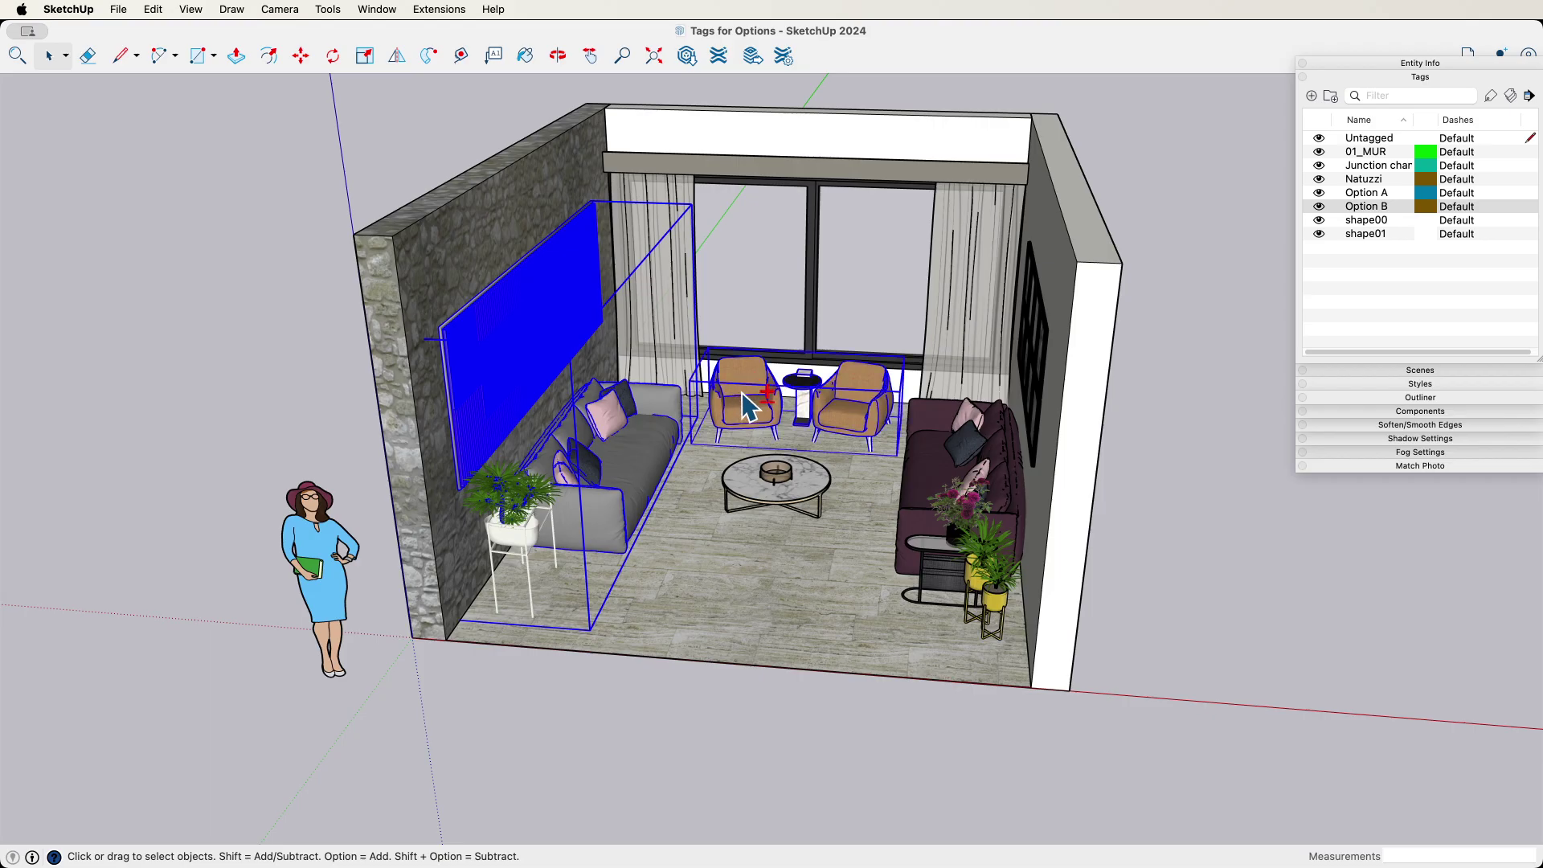
shift+click(969, 486)
middle_drag(1078, 389, 1188, 231)
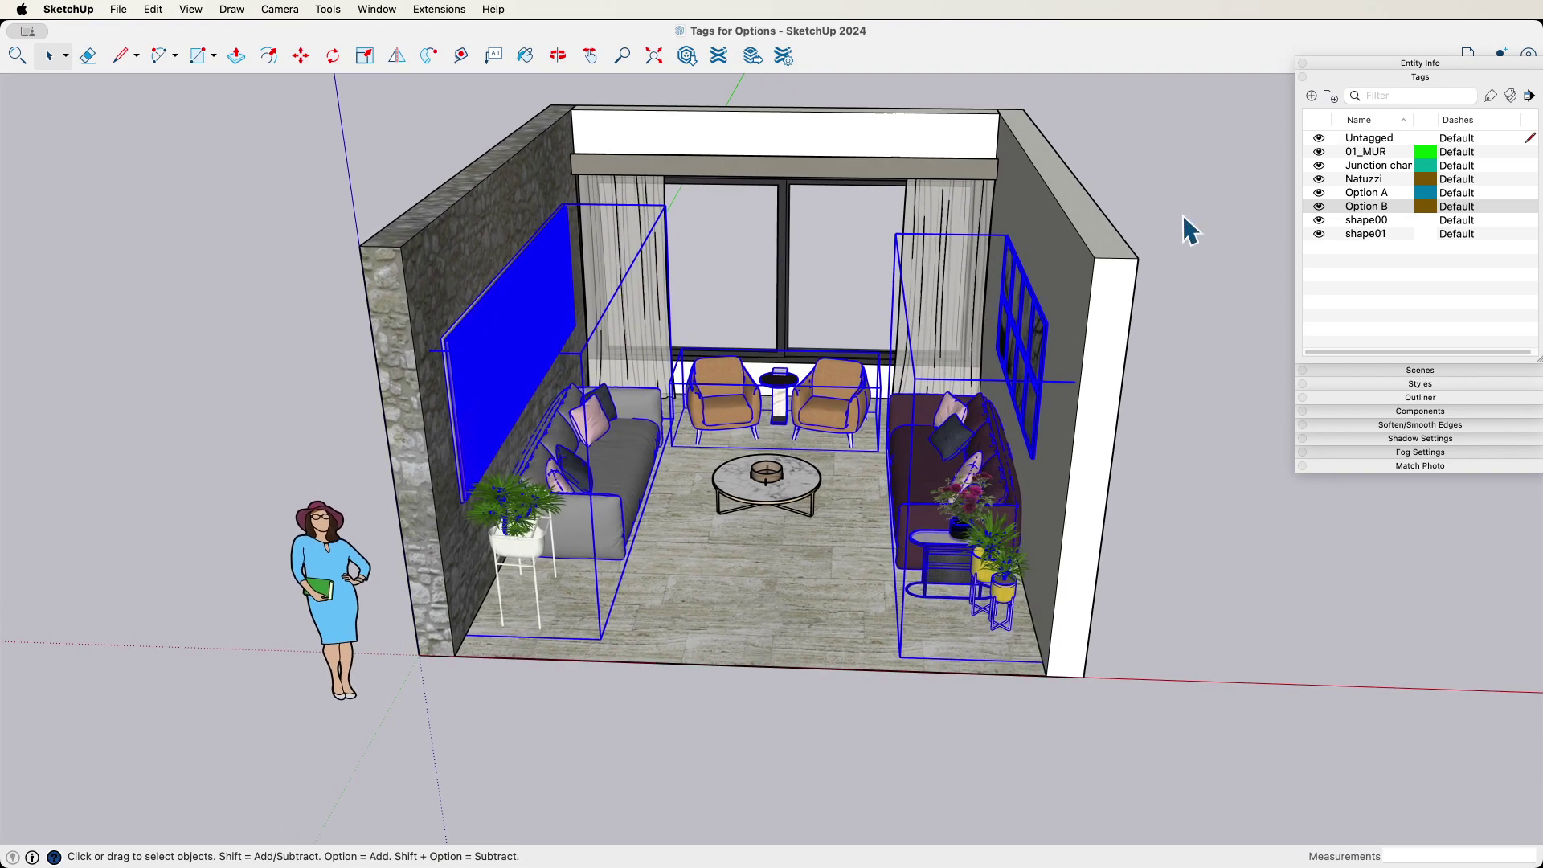
click(1435, 62)
click(1519, 123)
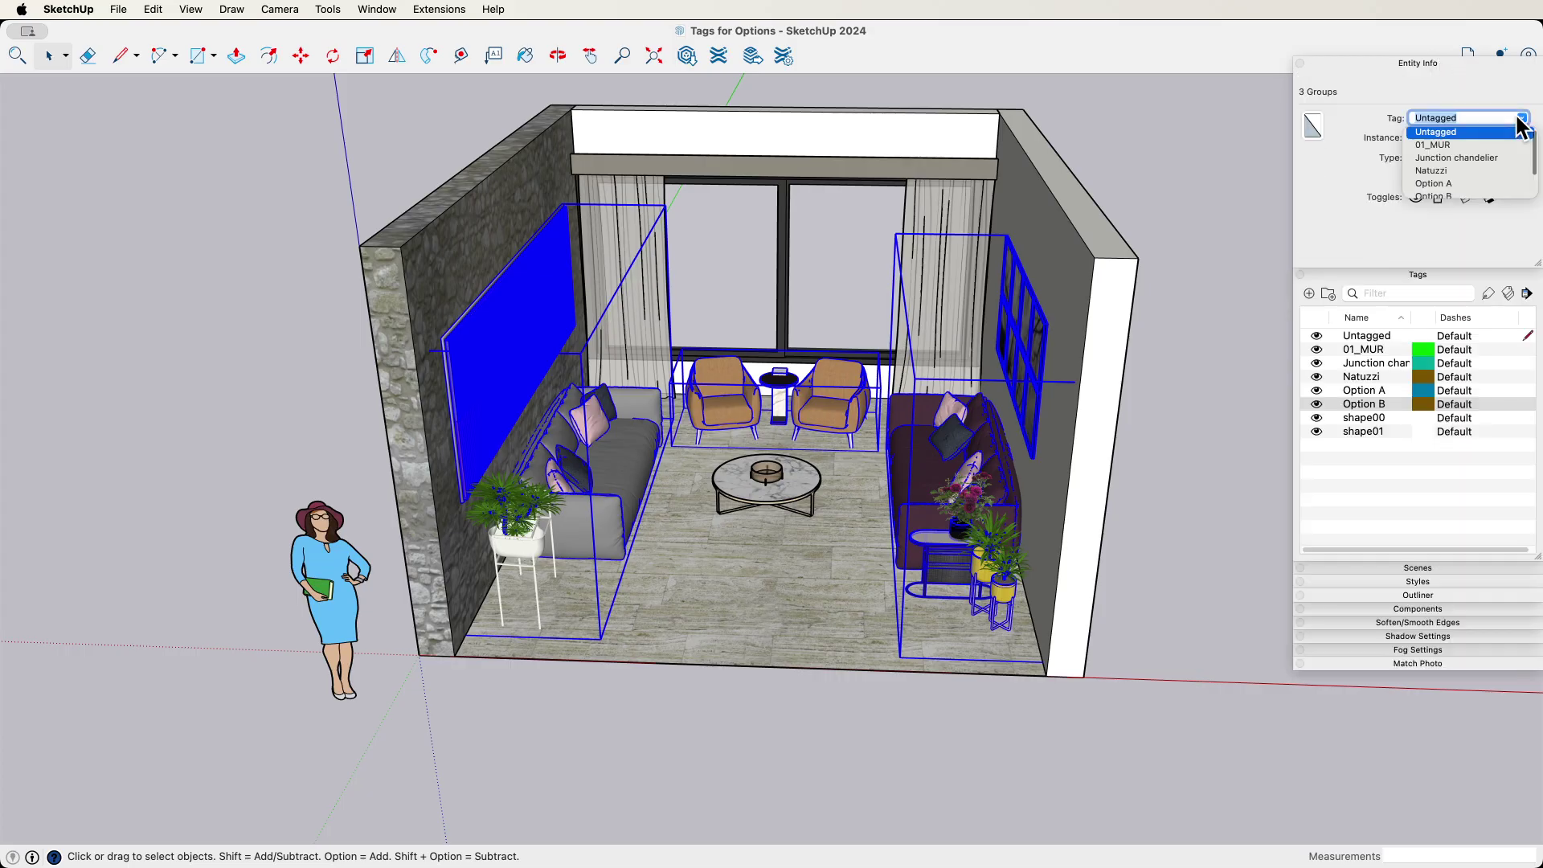
click(1460, 184)
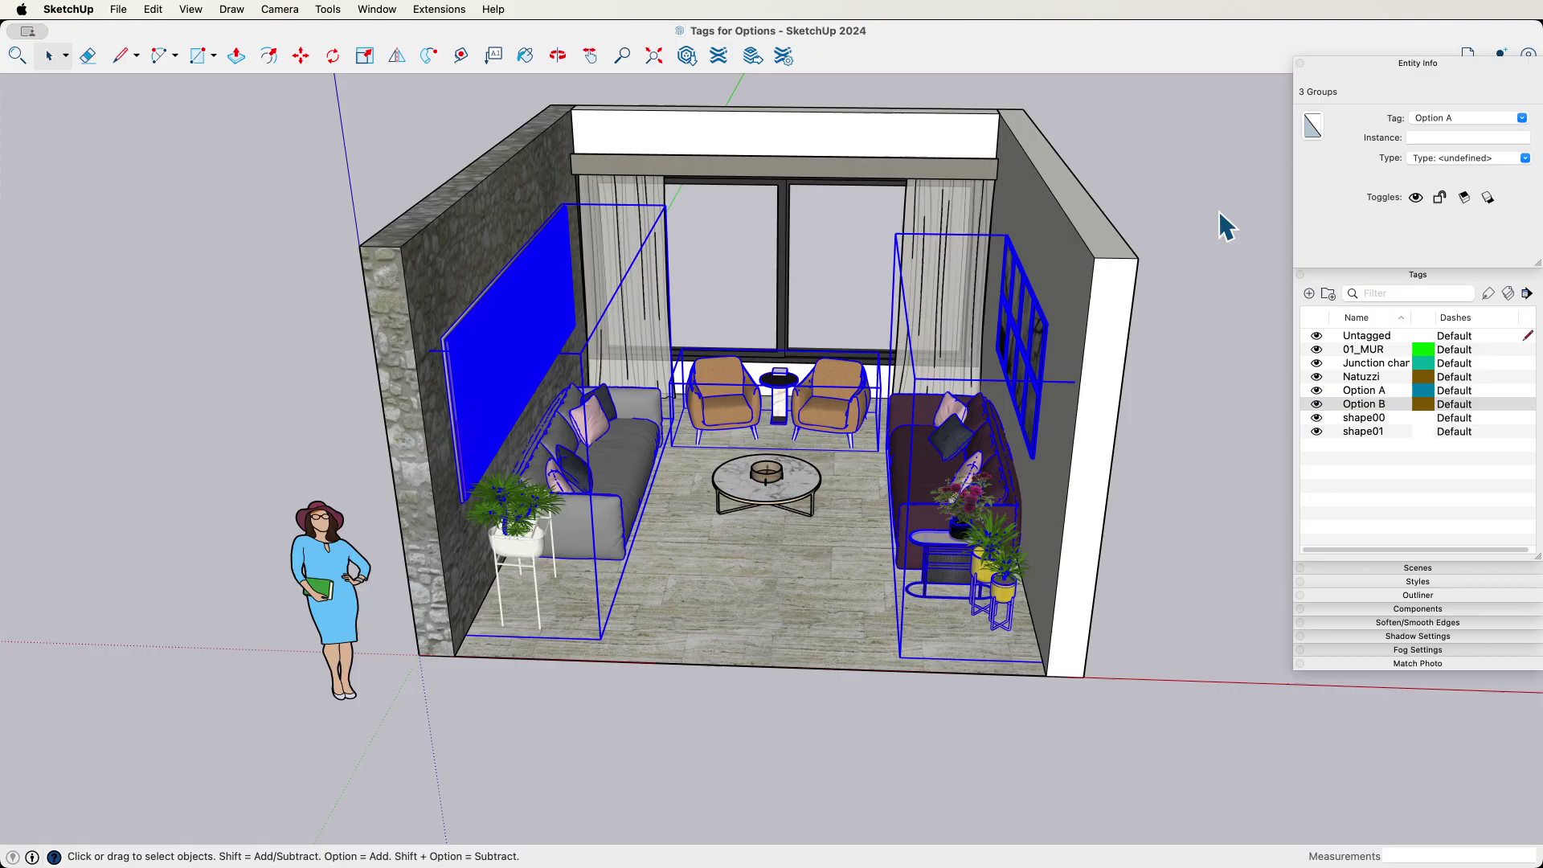
Step: Hide the Option A tag and delete the stray edge left on the floor beside the coffee table
click(1317, 390)
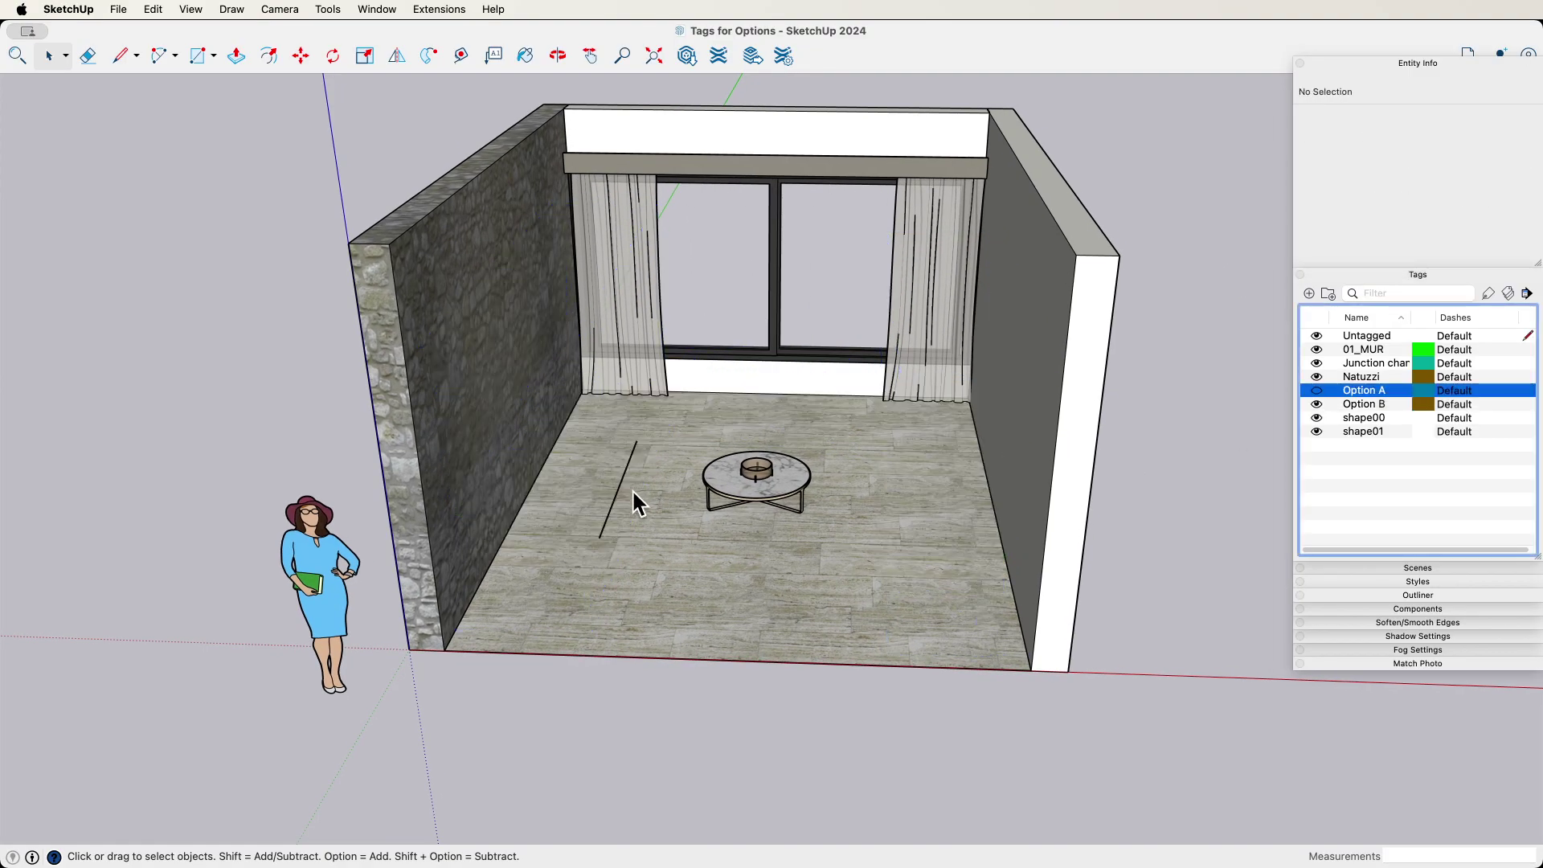
click(617, 492)
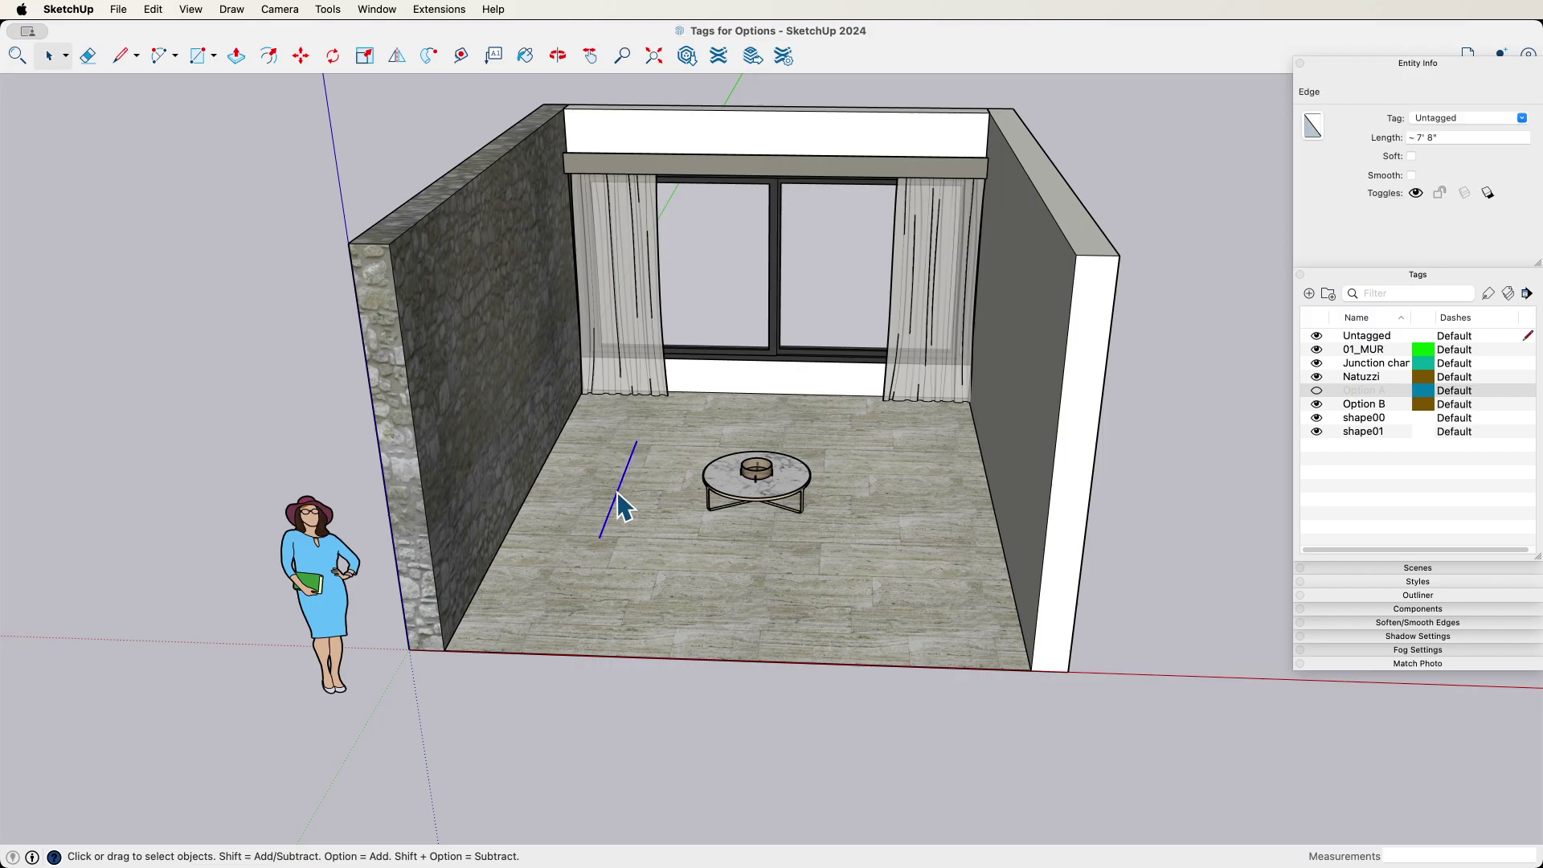
key(Delete)
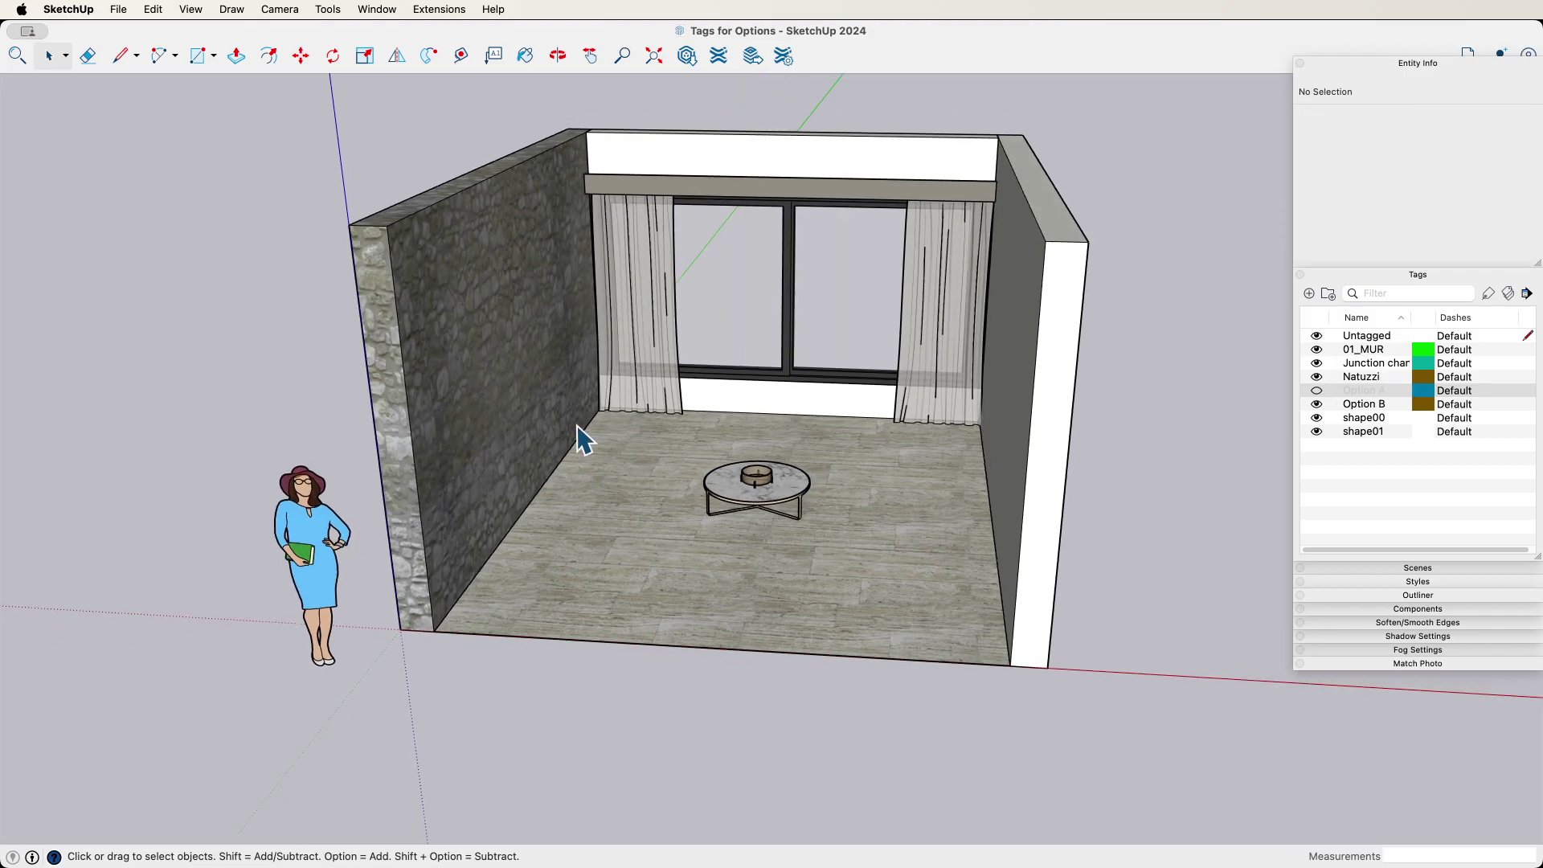
Step: Toggle the Option A tag's visibility to check its furniture, leaving the tag visible
click(1317, 390)
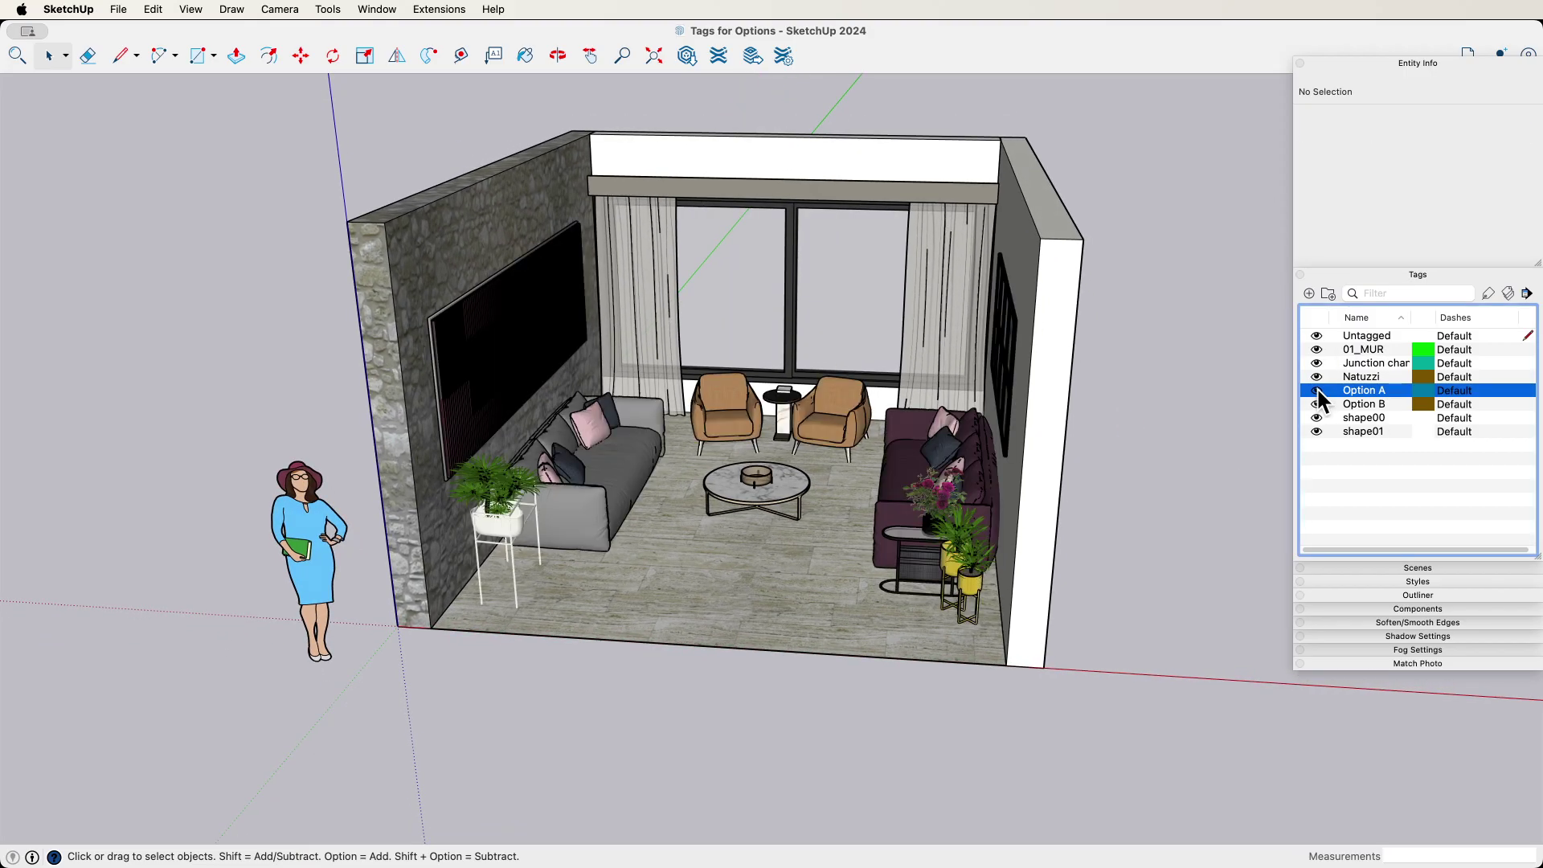
click(1317, 389)
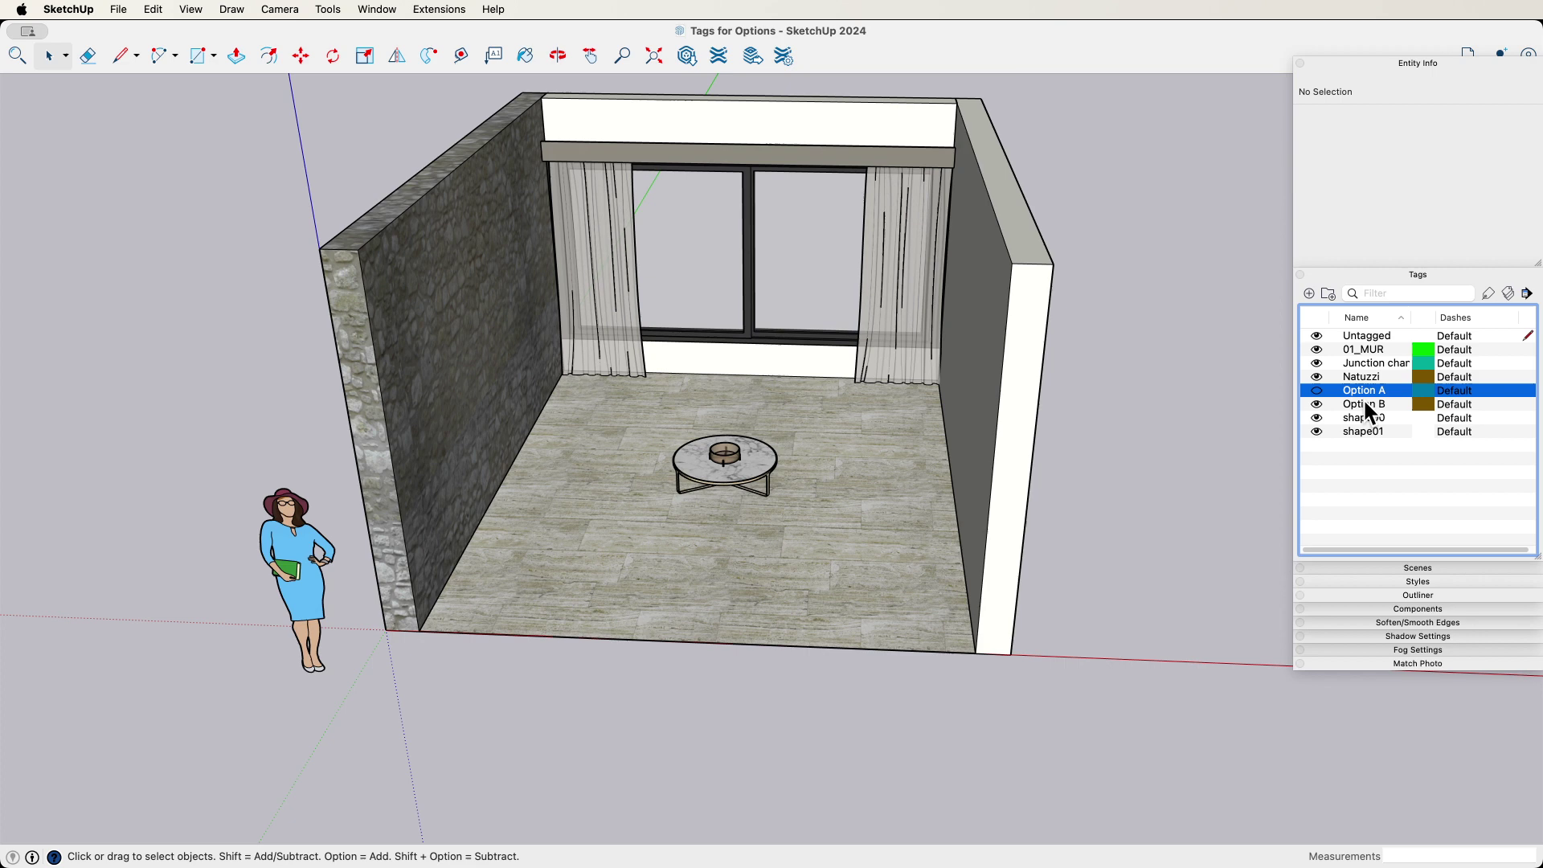
click(1317, 390)
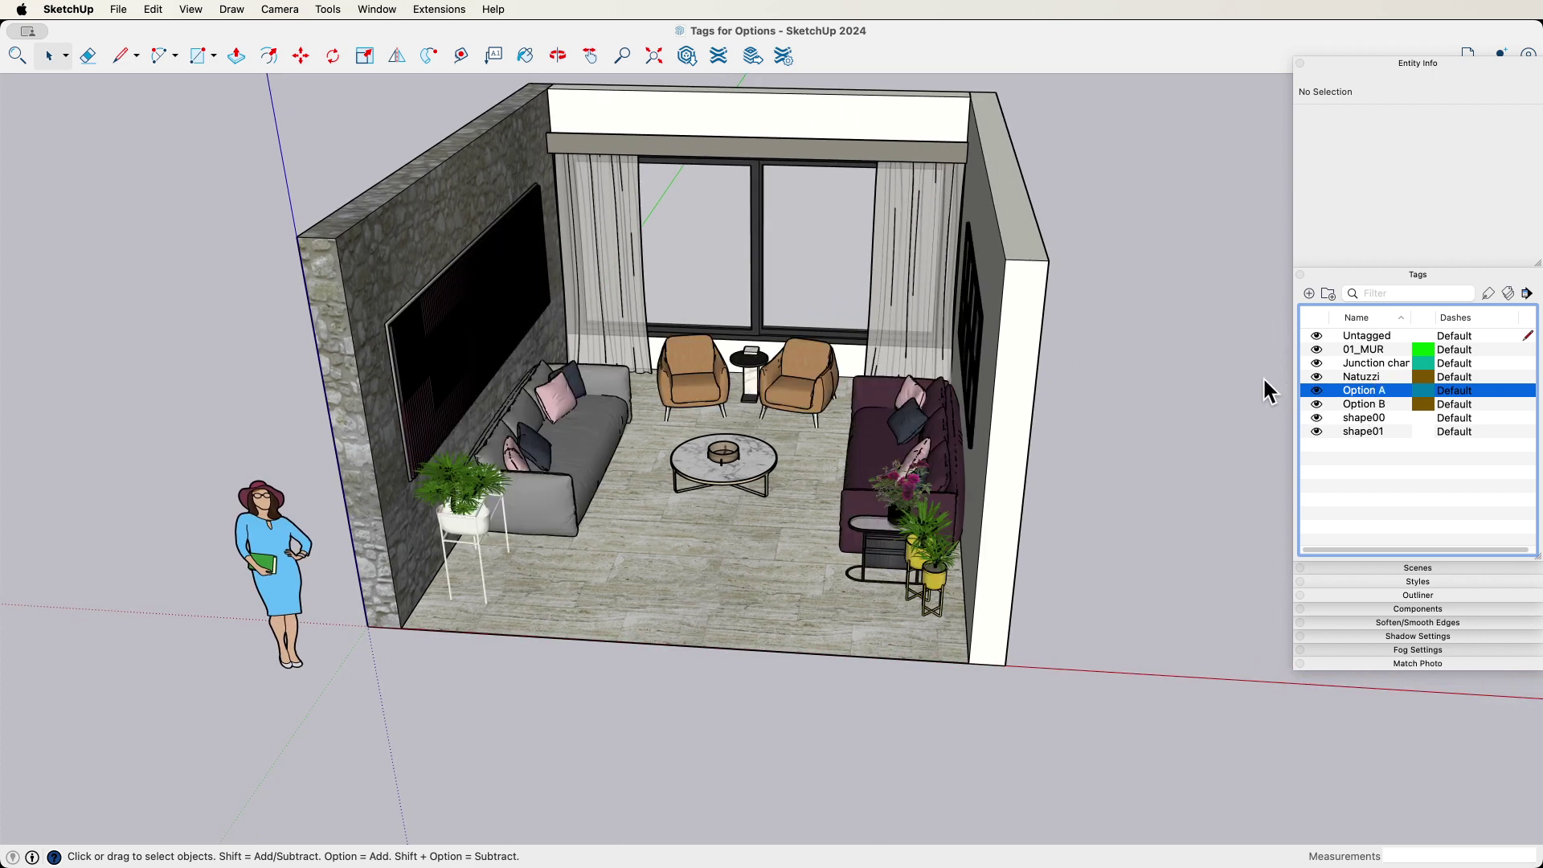
Step: Copy the grey sofa, armchair and purple sofa groups together and paste the duplicates outside the room, beside the plain wall
click(547, 457)
shift+click(701, 378)
shift+click(898, 466)
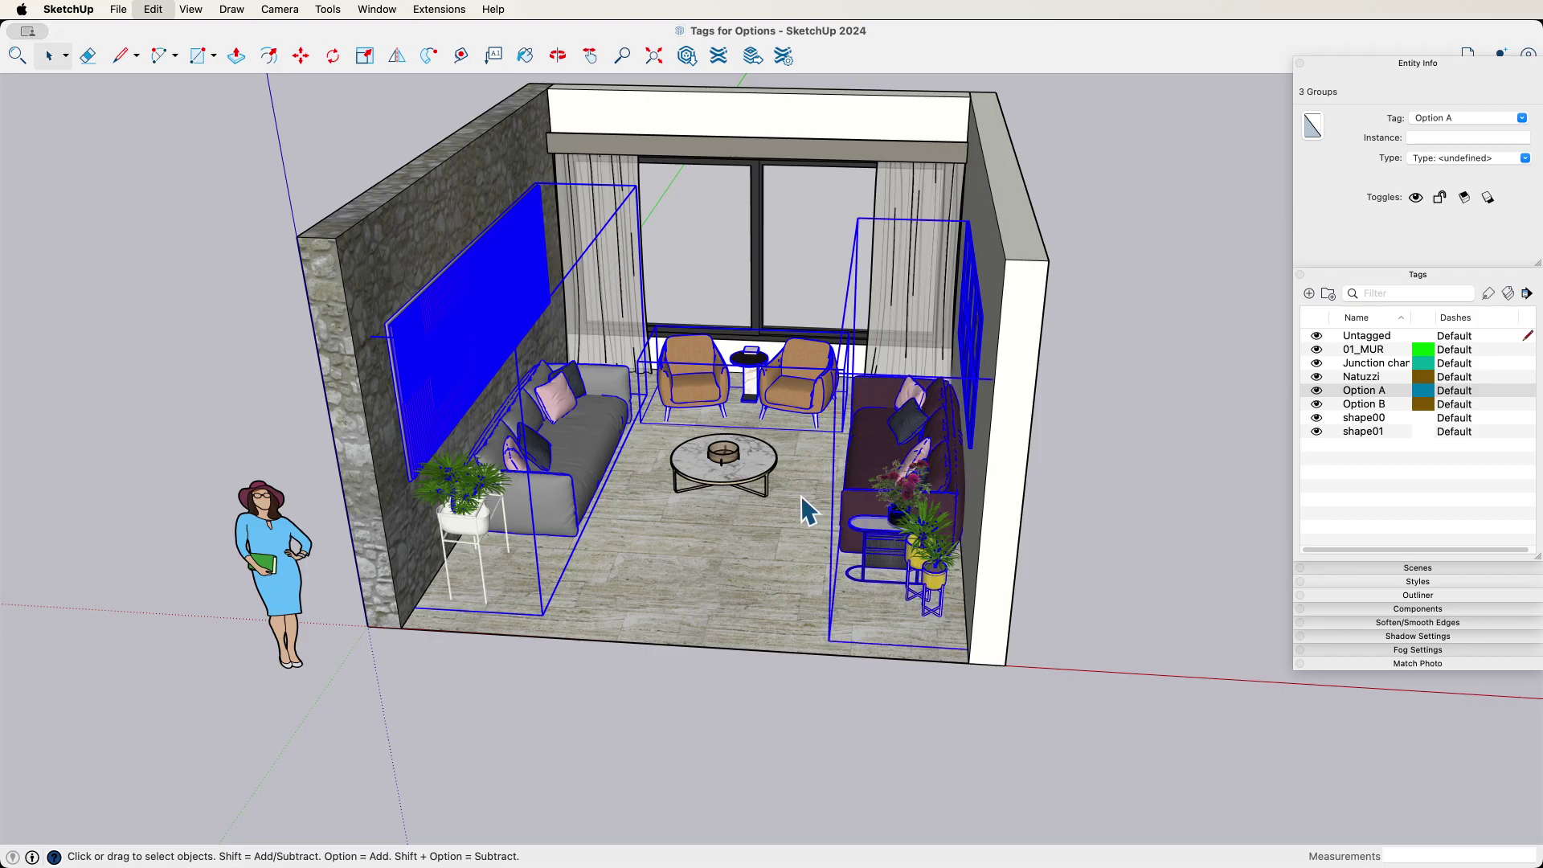
scroll(803, 495, down, 3)
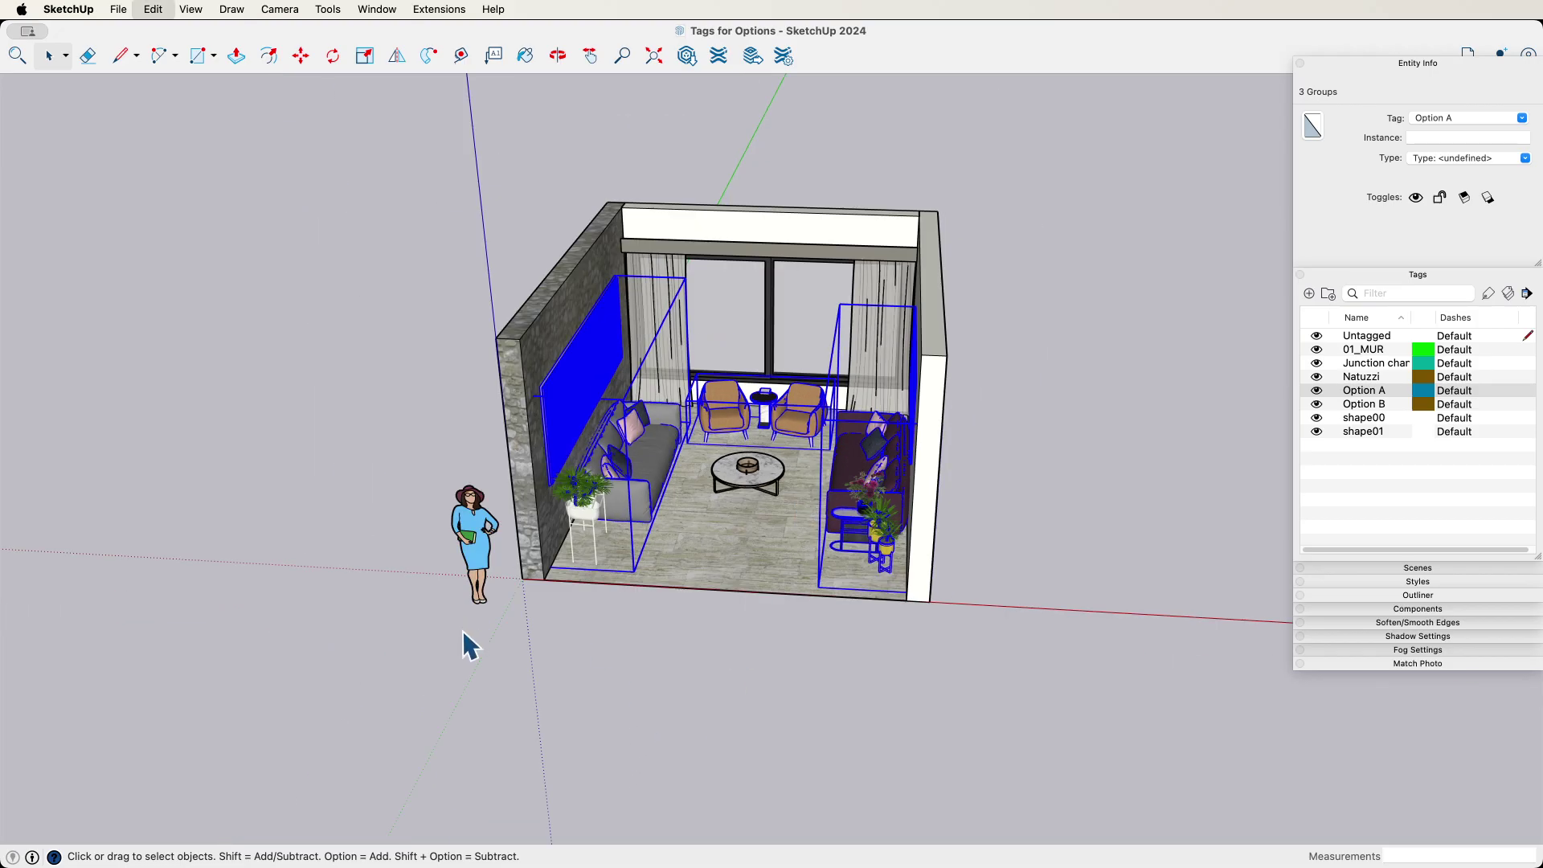
key(super+v)
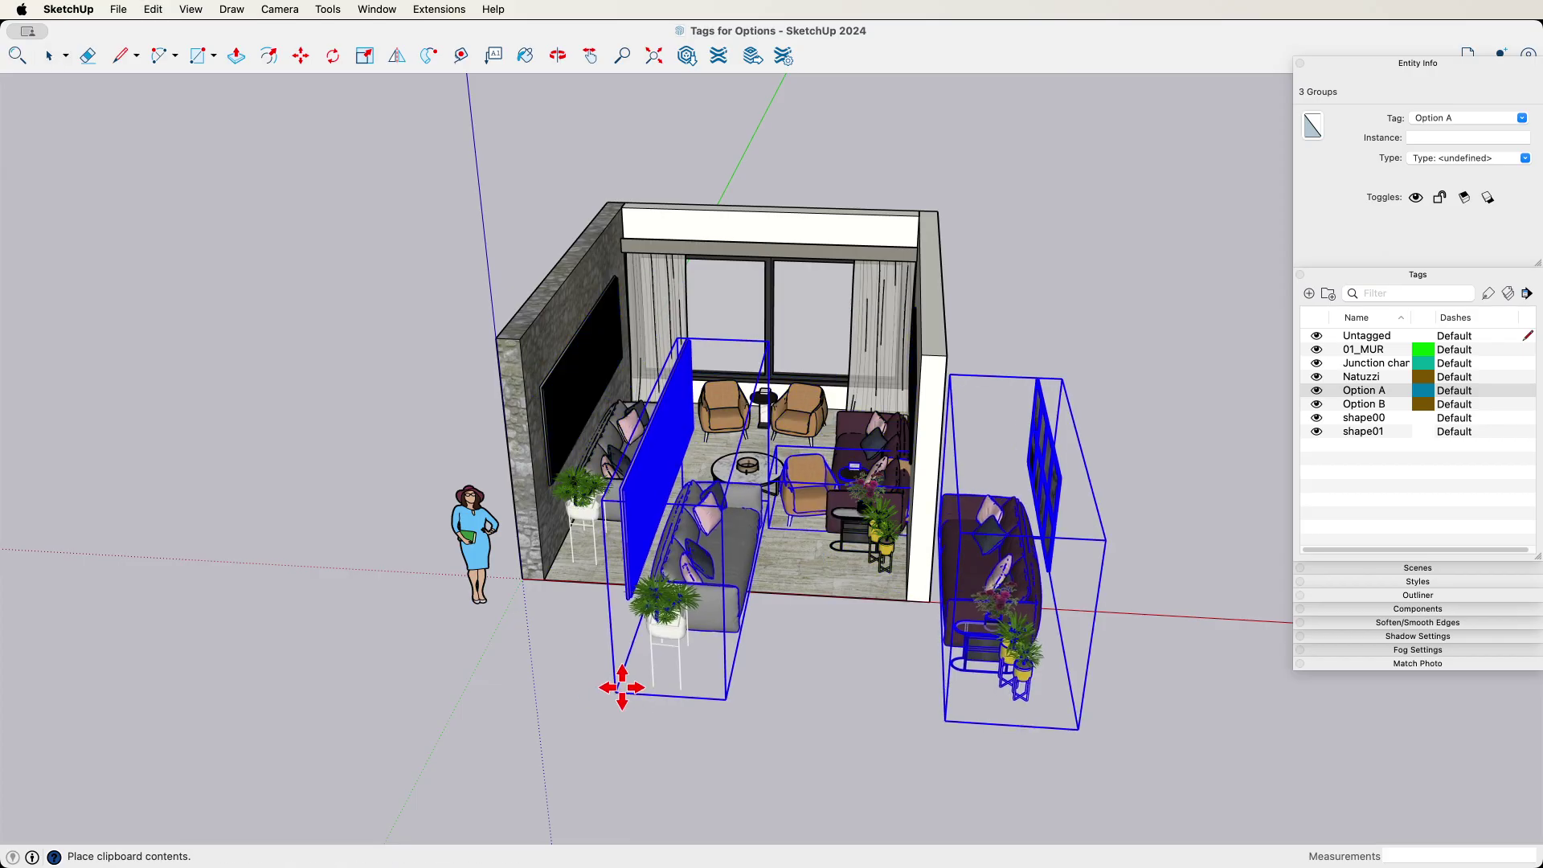
click(993, 606)
scroll(696, 689, up, 3)
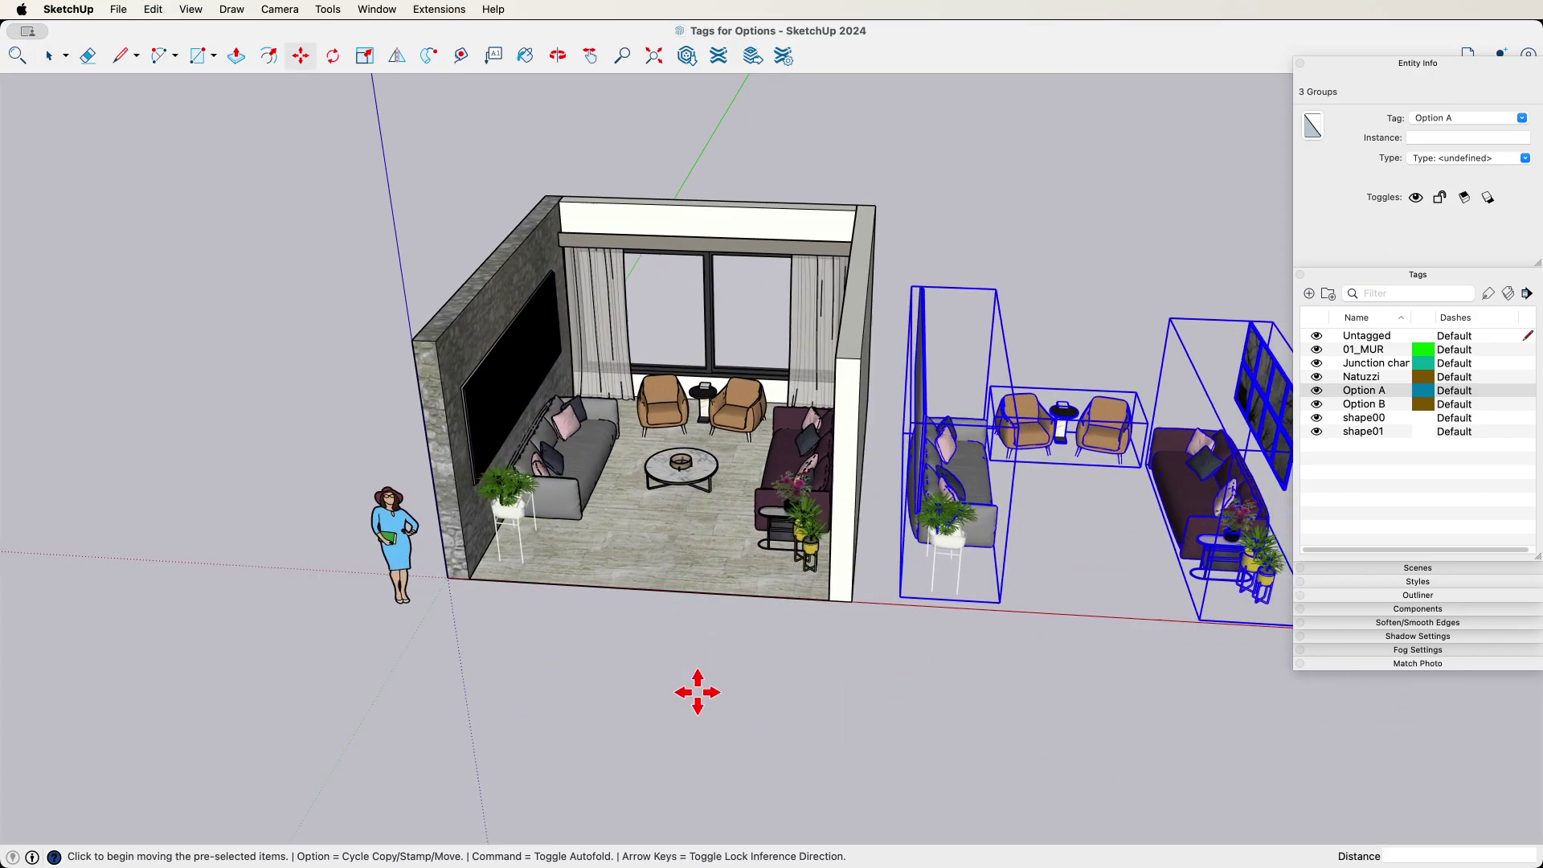
key(space)
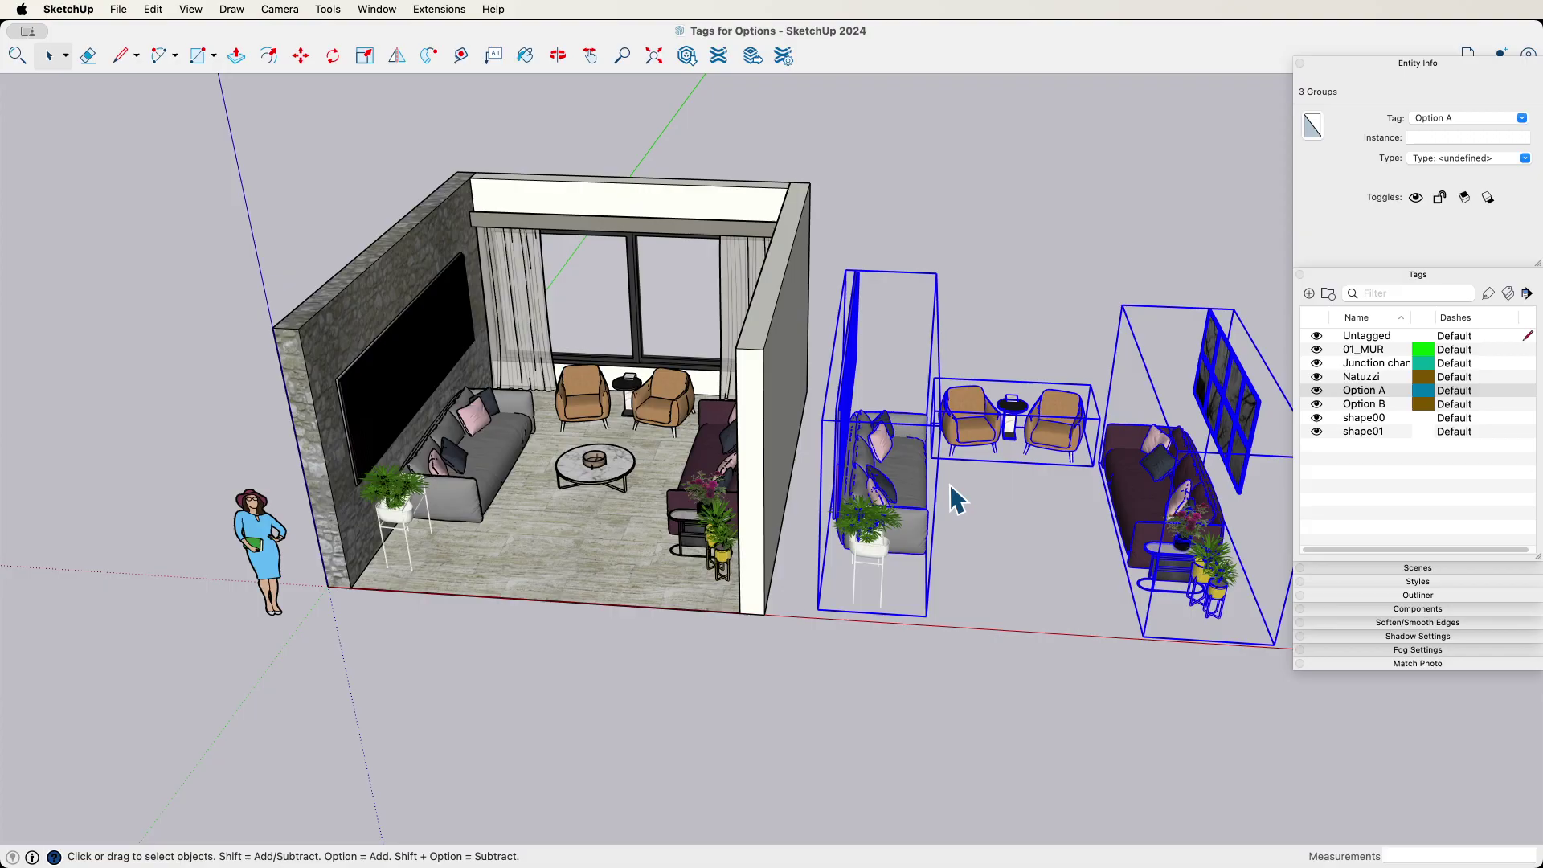
scroll(821, 366, right, 3)
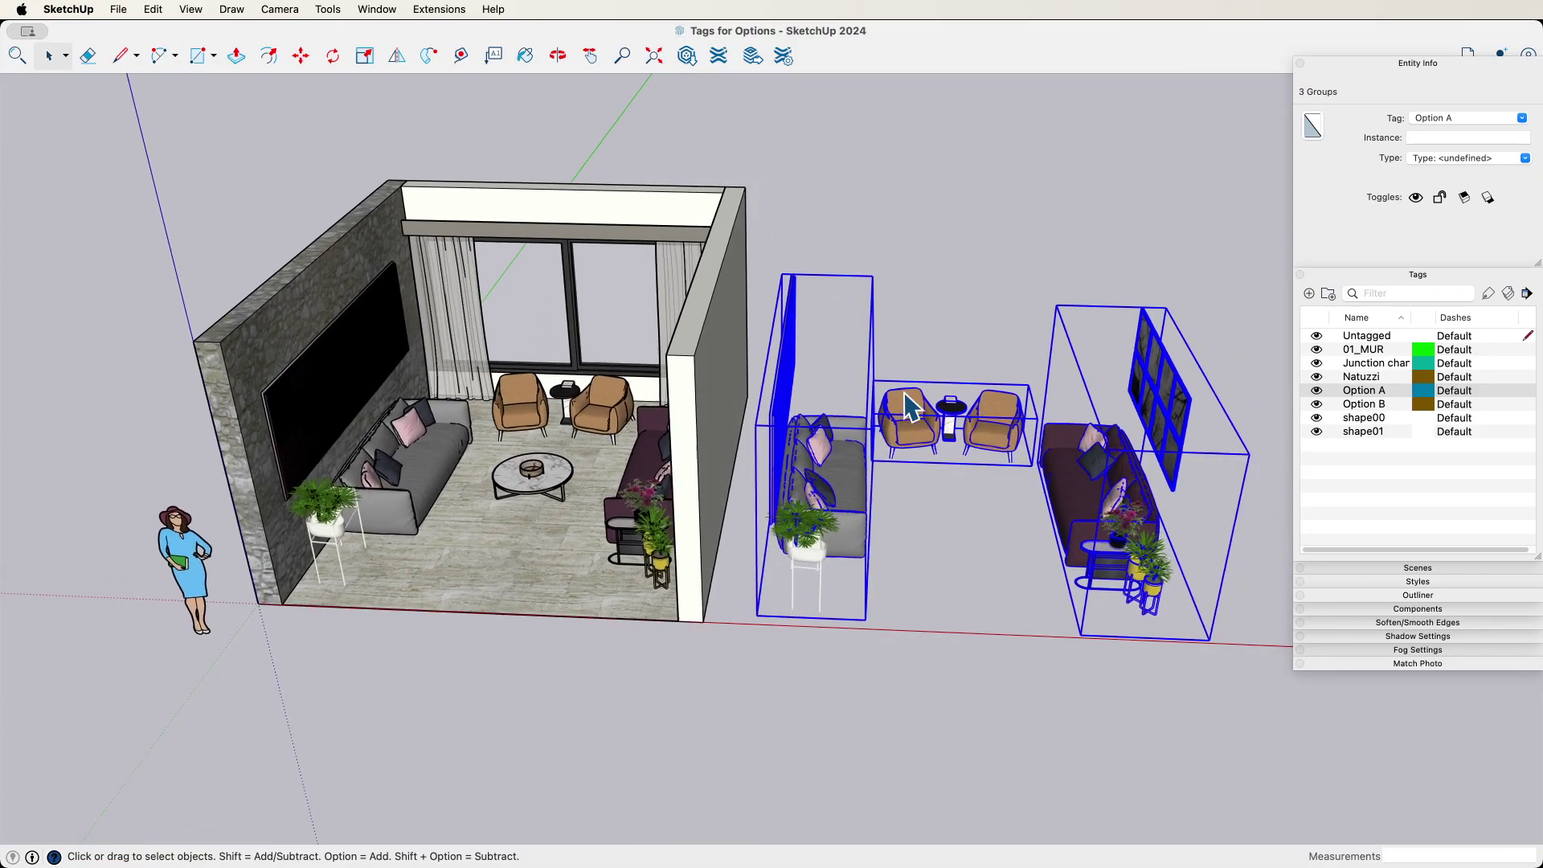
Step: Assign the three pasted furniture groups to the Option B tag and hide the Option A tag
click(1523, 119)
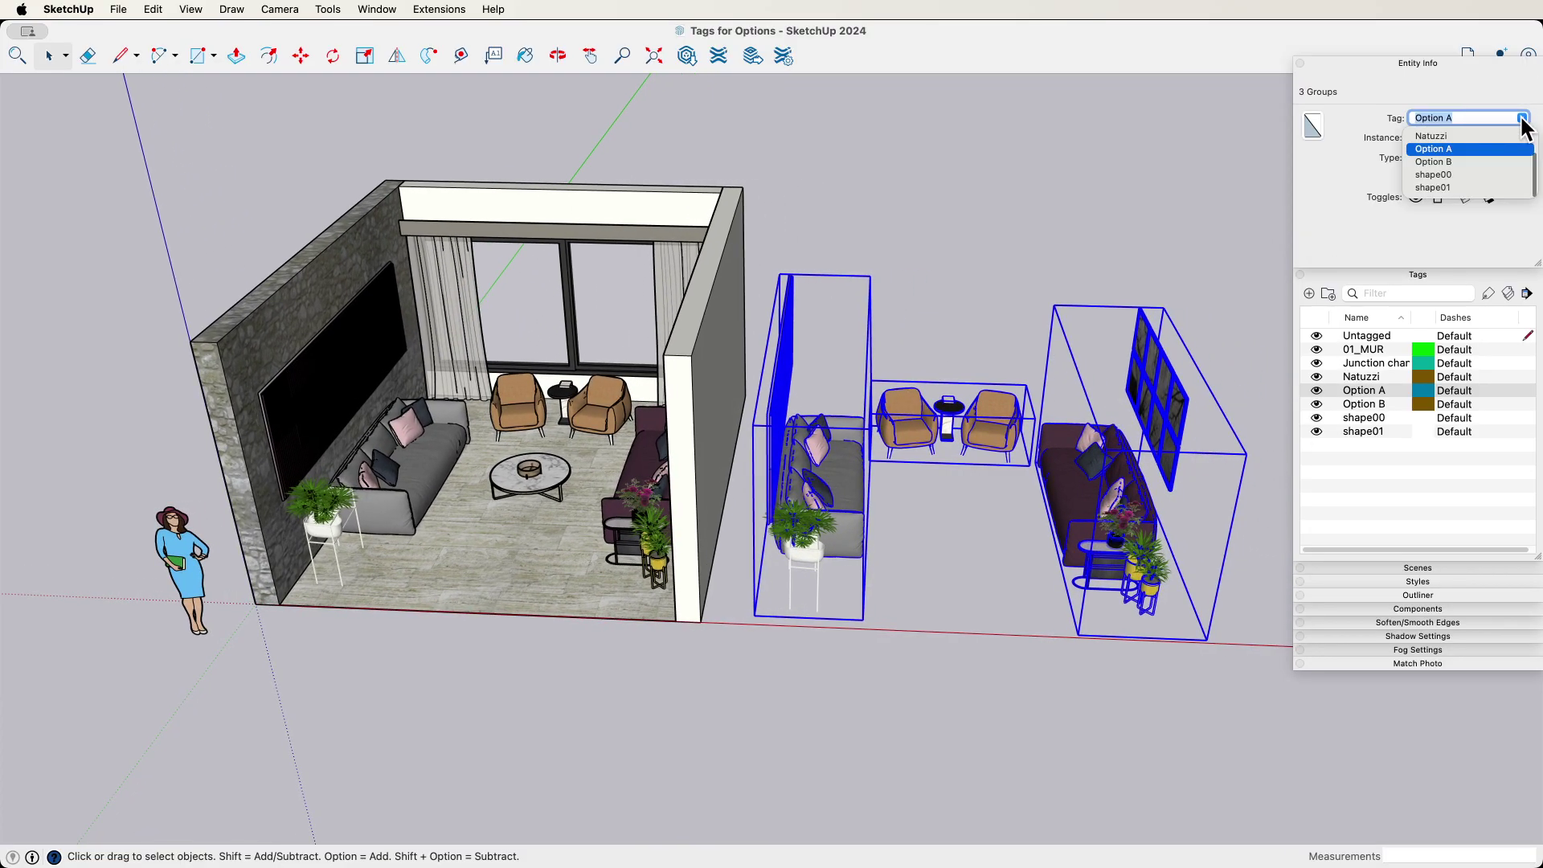
click(1435, 162)
click(1317, 392)
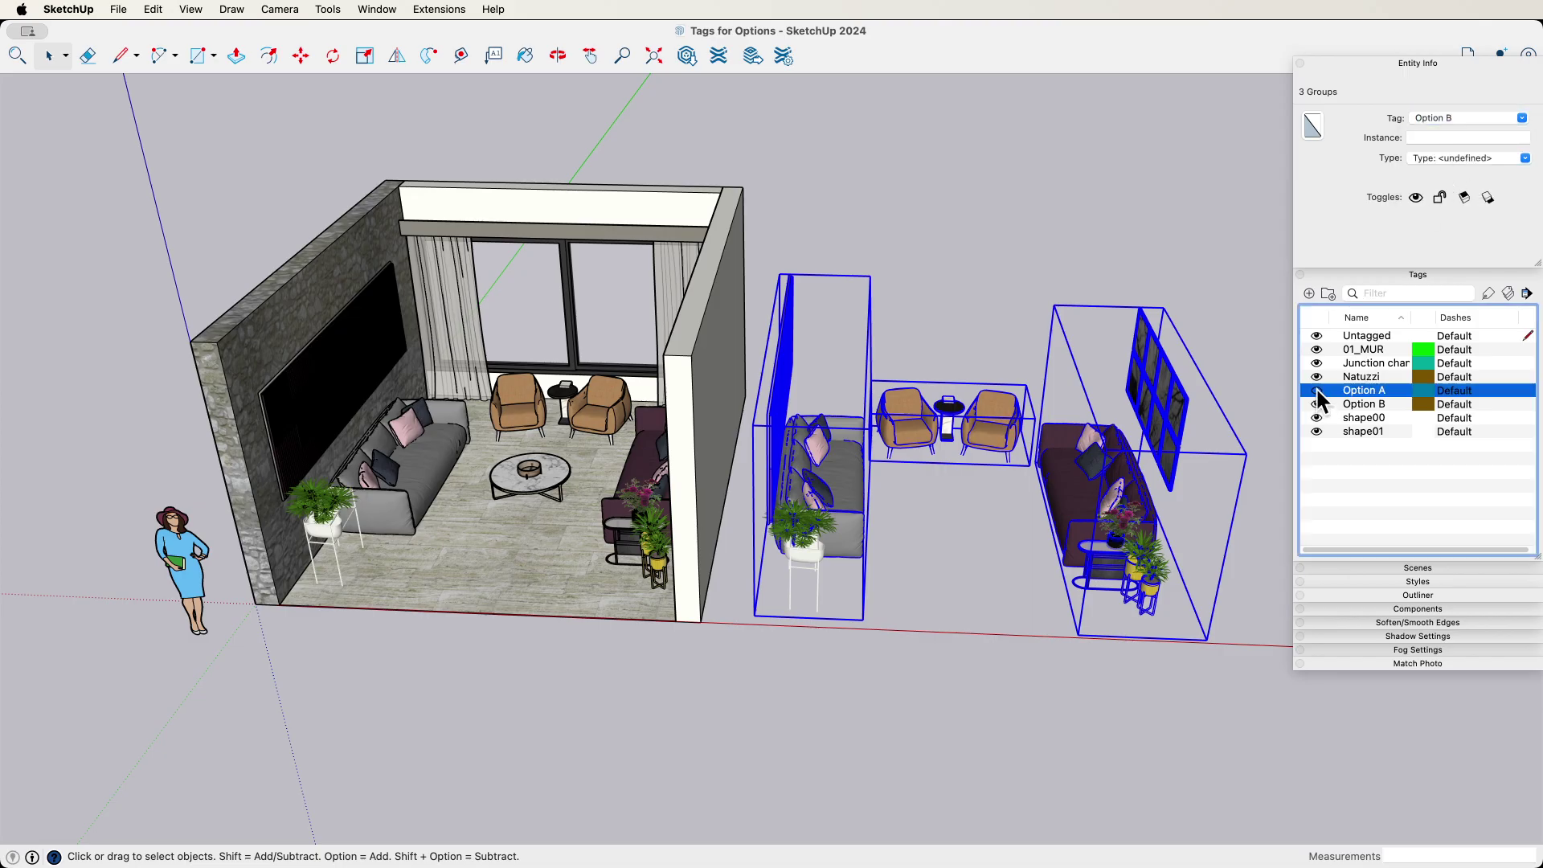
Step: Delete the duplicate armchair group standing between the two sofas outside the room
middle_drag(1033, 434, 933, 398)
click(932, 398)
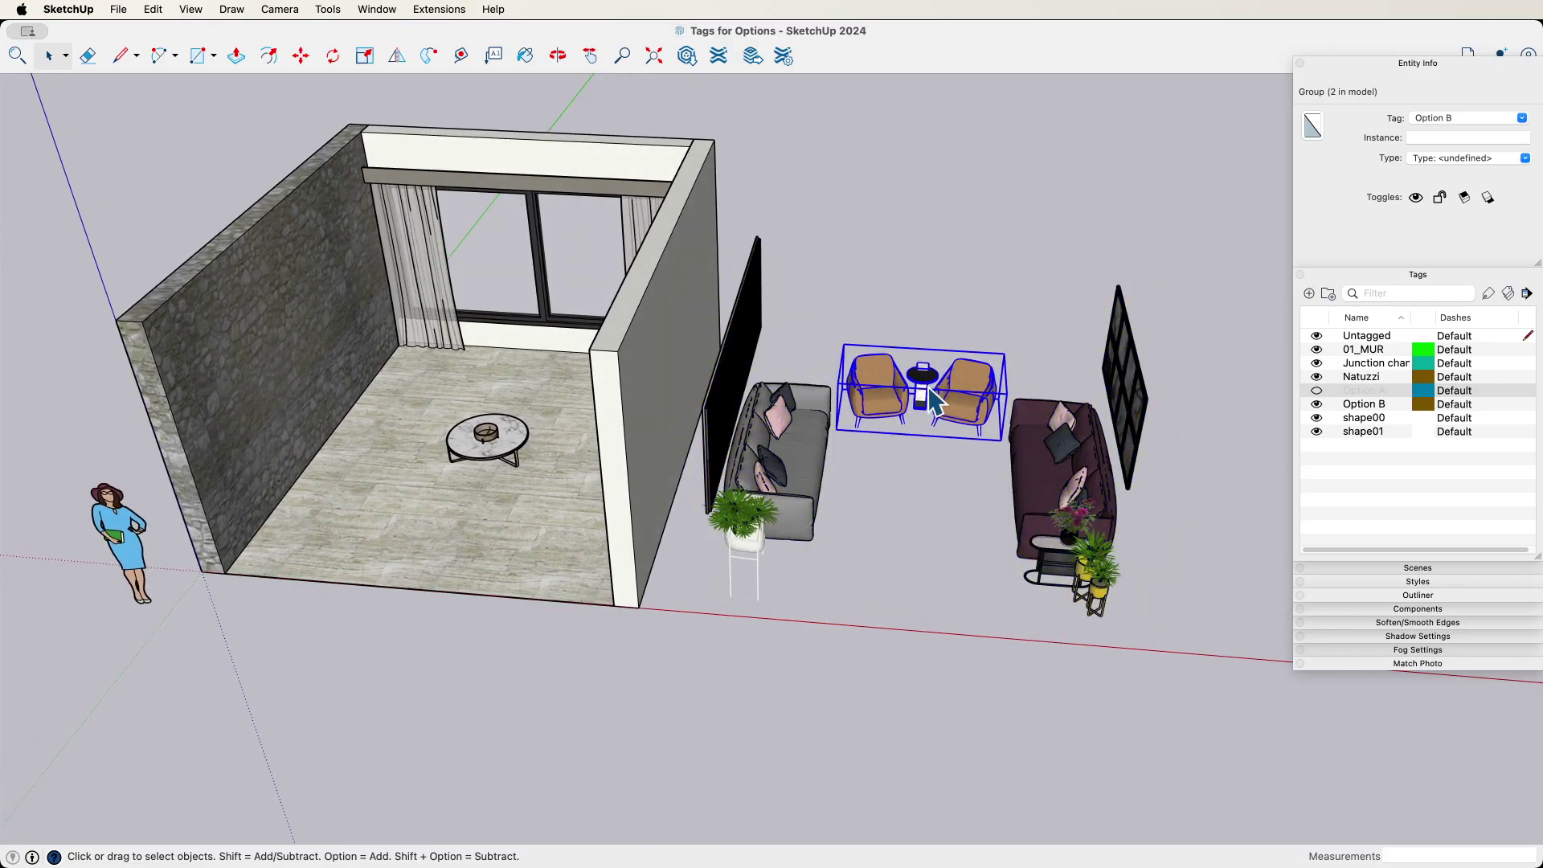
key(Delete)
Step: Rotate the duplicate grey and purple sofa groups together half a turn about a point on the ground between them
middle_drag(1127, 340, 1161, 332)
drag(1161, 331, 729, 562)
middle_drag(942, 442, 931, 451)
key(q)
click(910, 459)
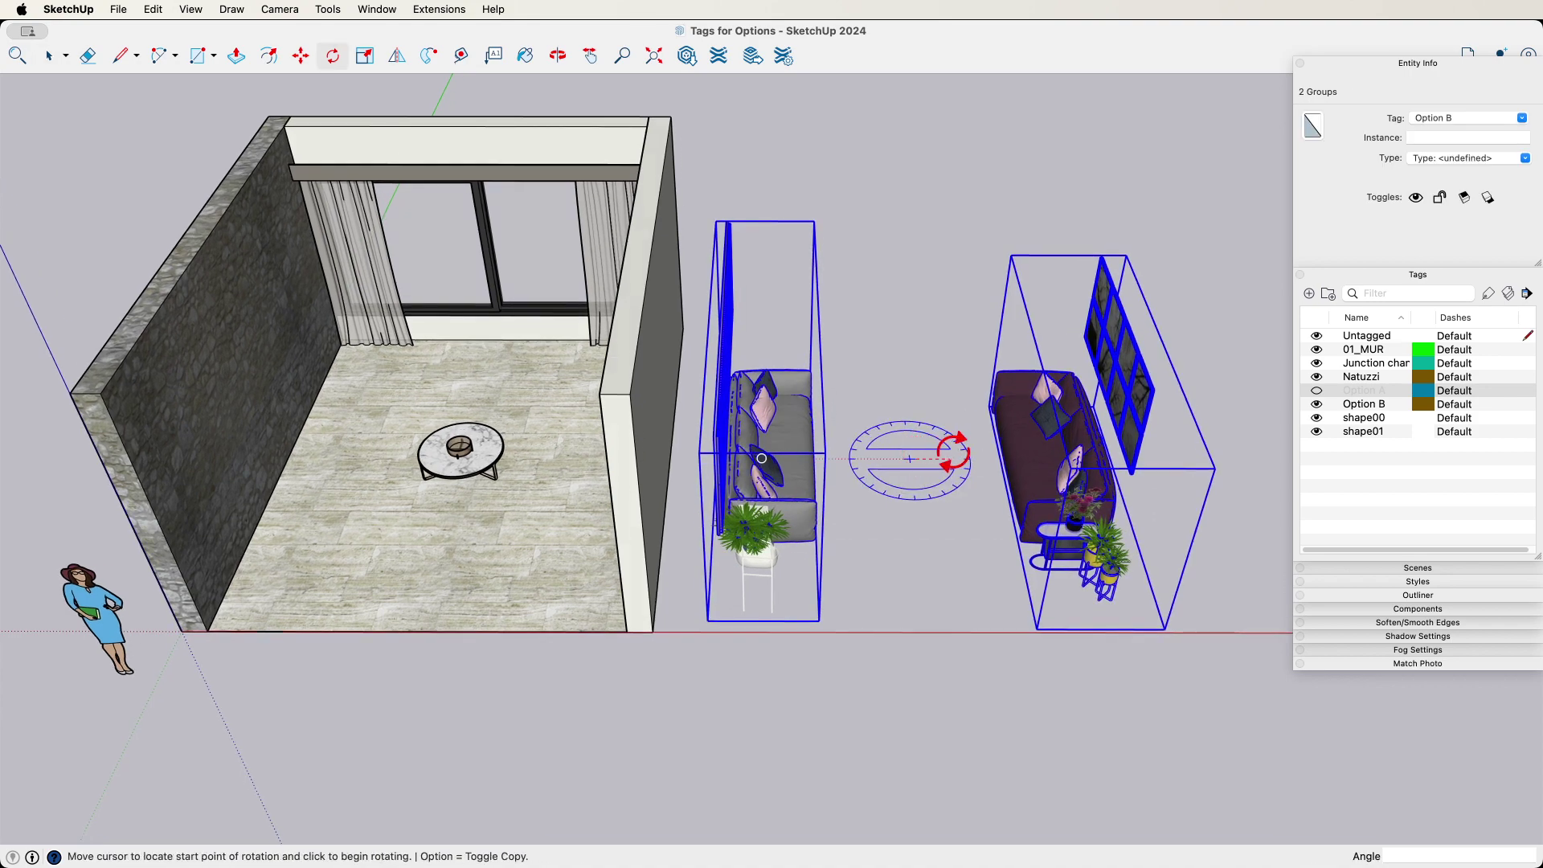
click(954, 456)
click(872, 457)
Step: Move both rotated sofa groups about 19' 5" into the room so the dark slatted wall panel meets the plain wall
middle_drag(1010, 465, 1041, 479)
key(m)
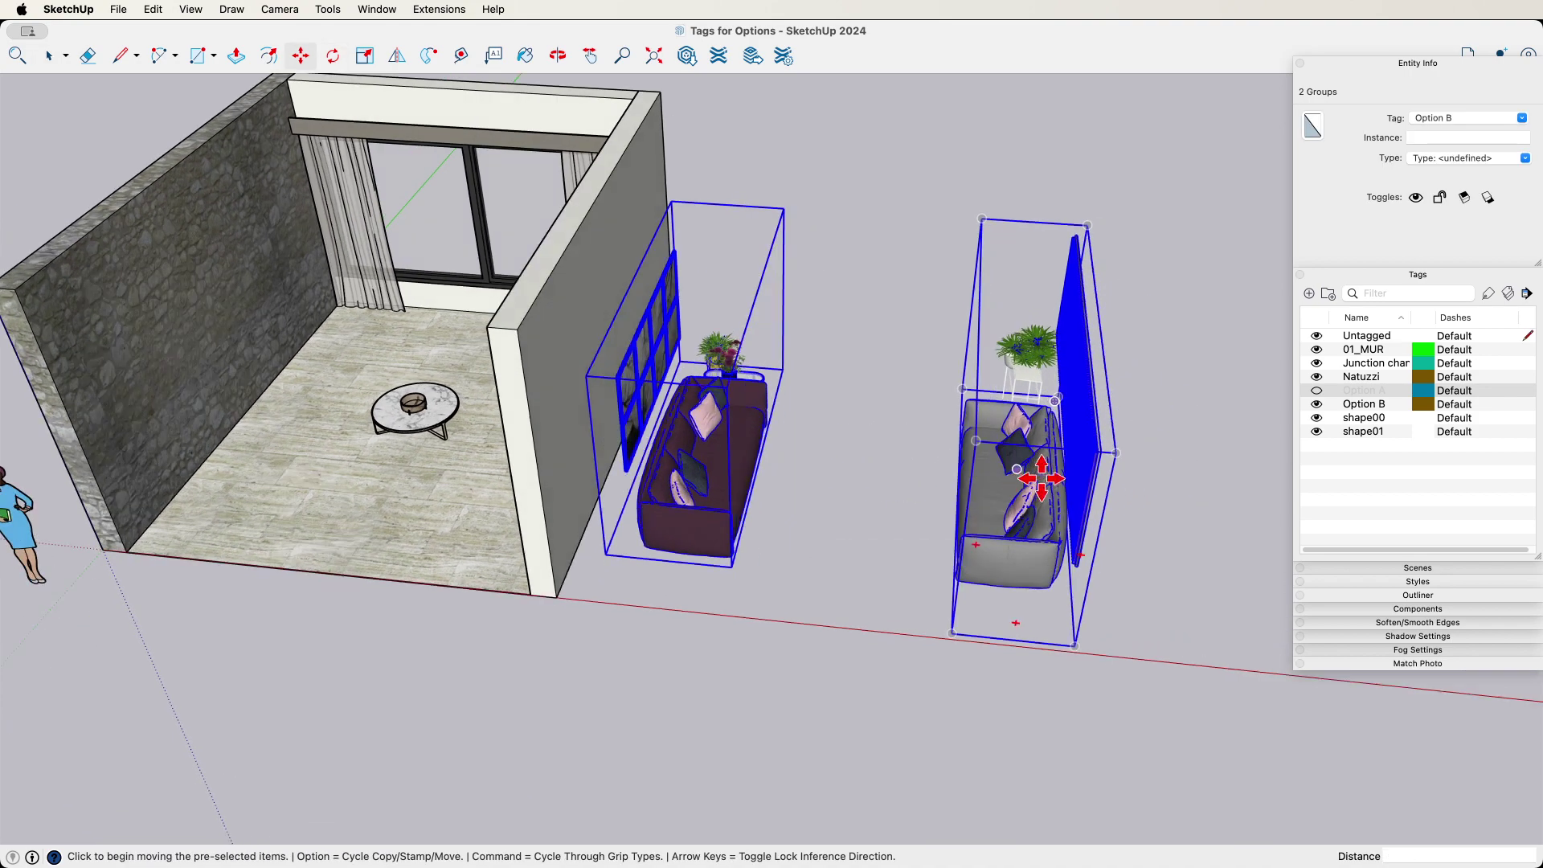
scroll(1102, 442, up, 5)
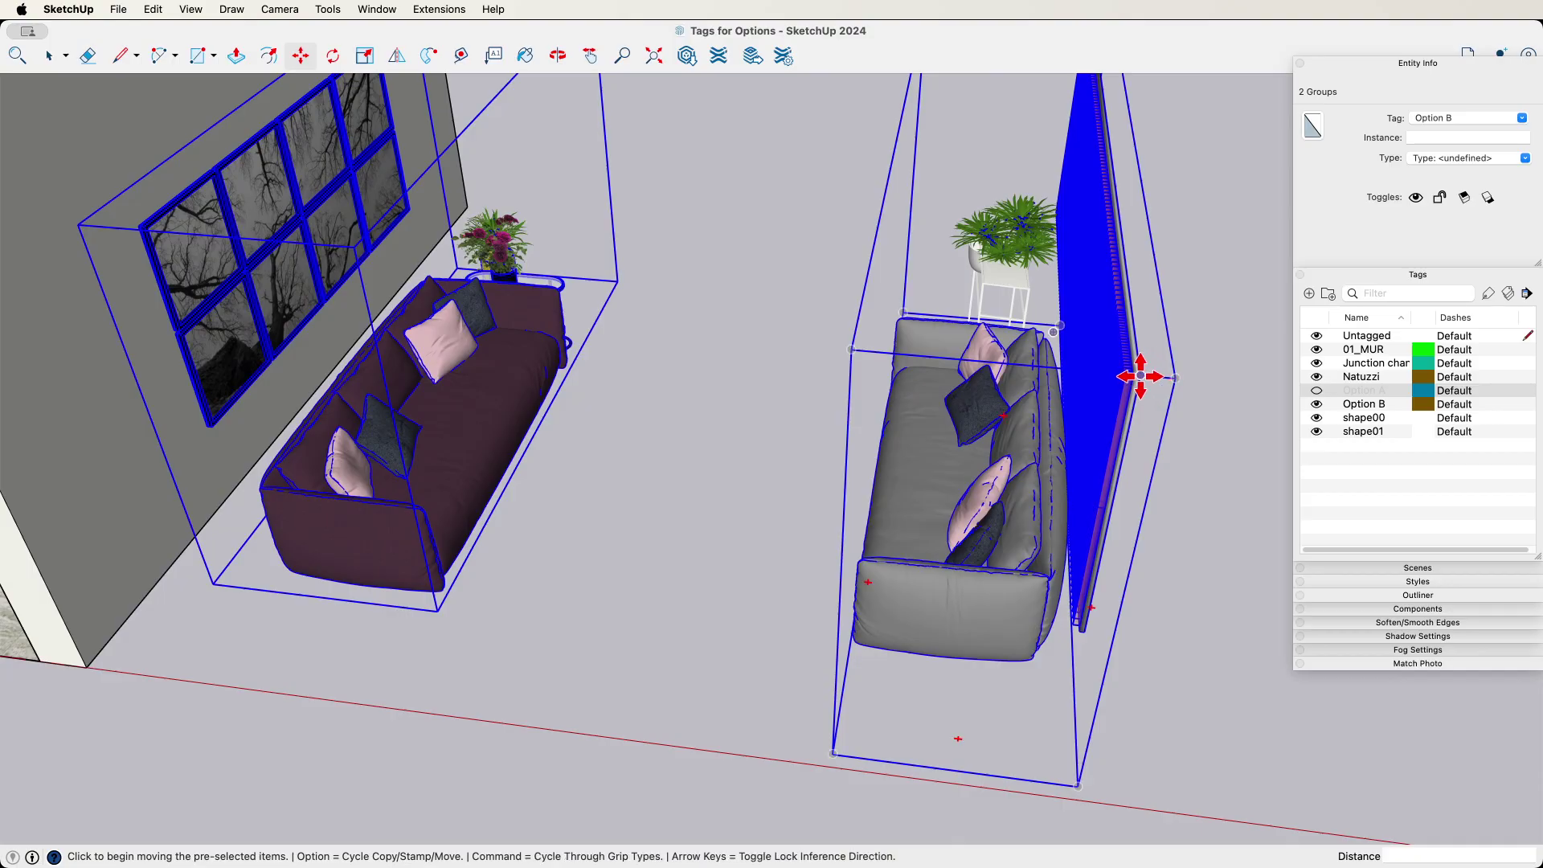
click(1141, 375)
scroll(1140, 374, down, 8)
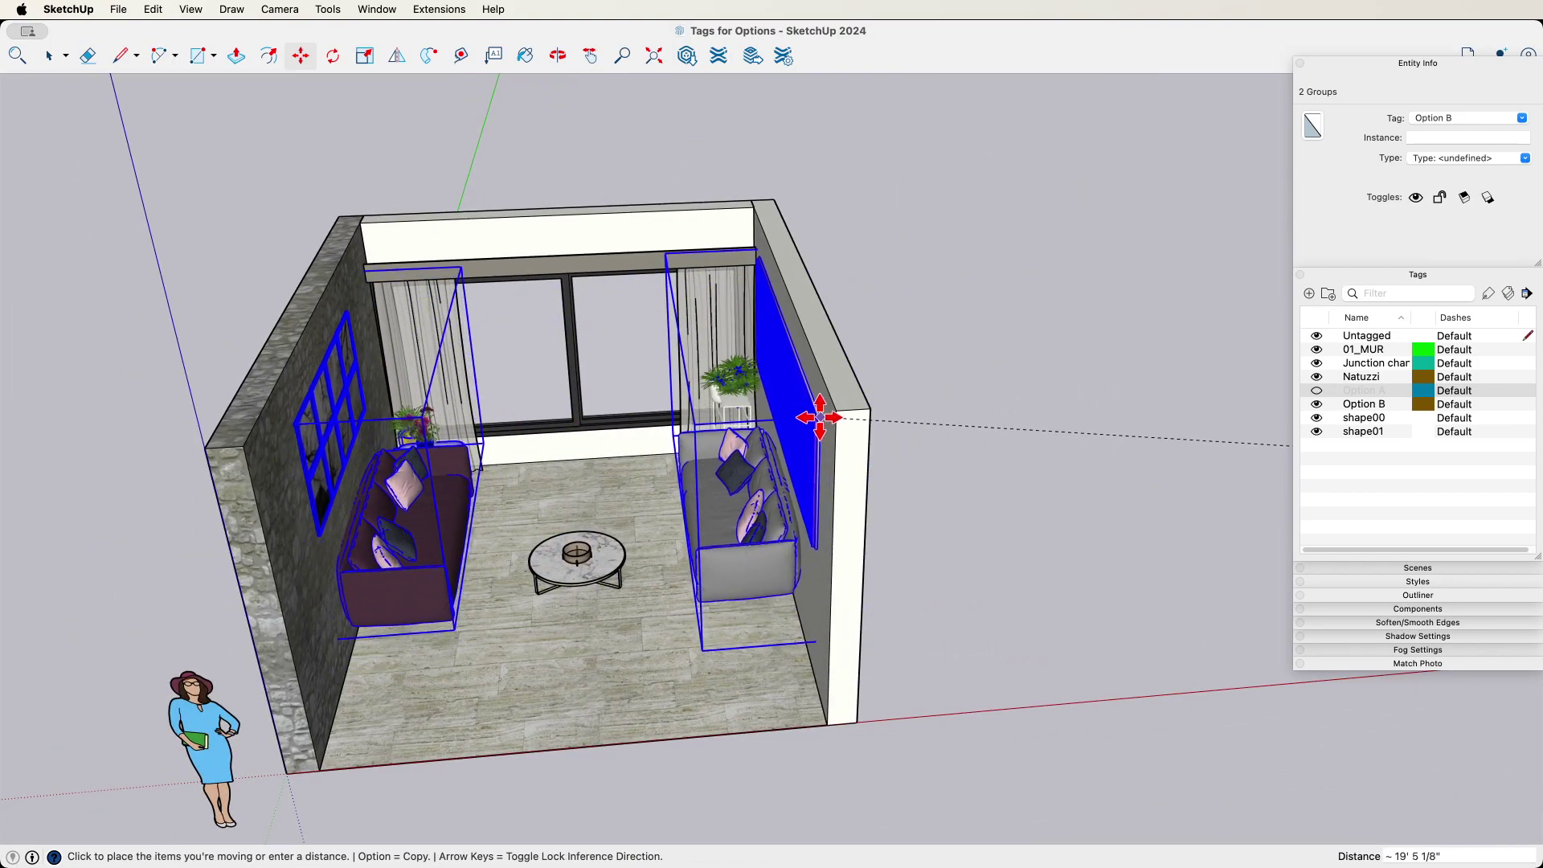
click(820, 523)
Step: Lower both sofa groups vertically by about 1' 6" so the sofas rest on the floor
mouse_move(820, 523)
middle_down()
mouse_move(768, 589)
mouse_move(724, 547)
mouse_move(793, 520)
middle_up()
scroll(723, 547, up, 3)
scroll(772, 507, up, 5)
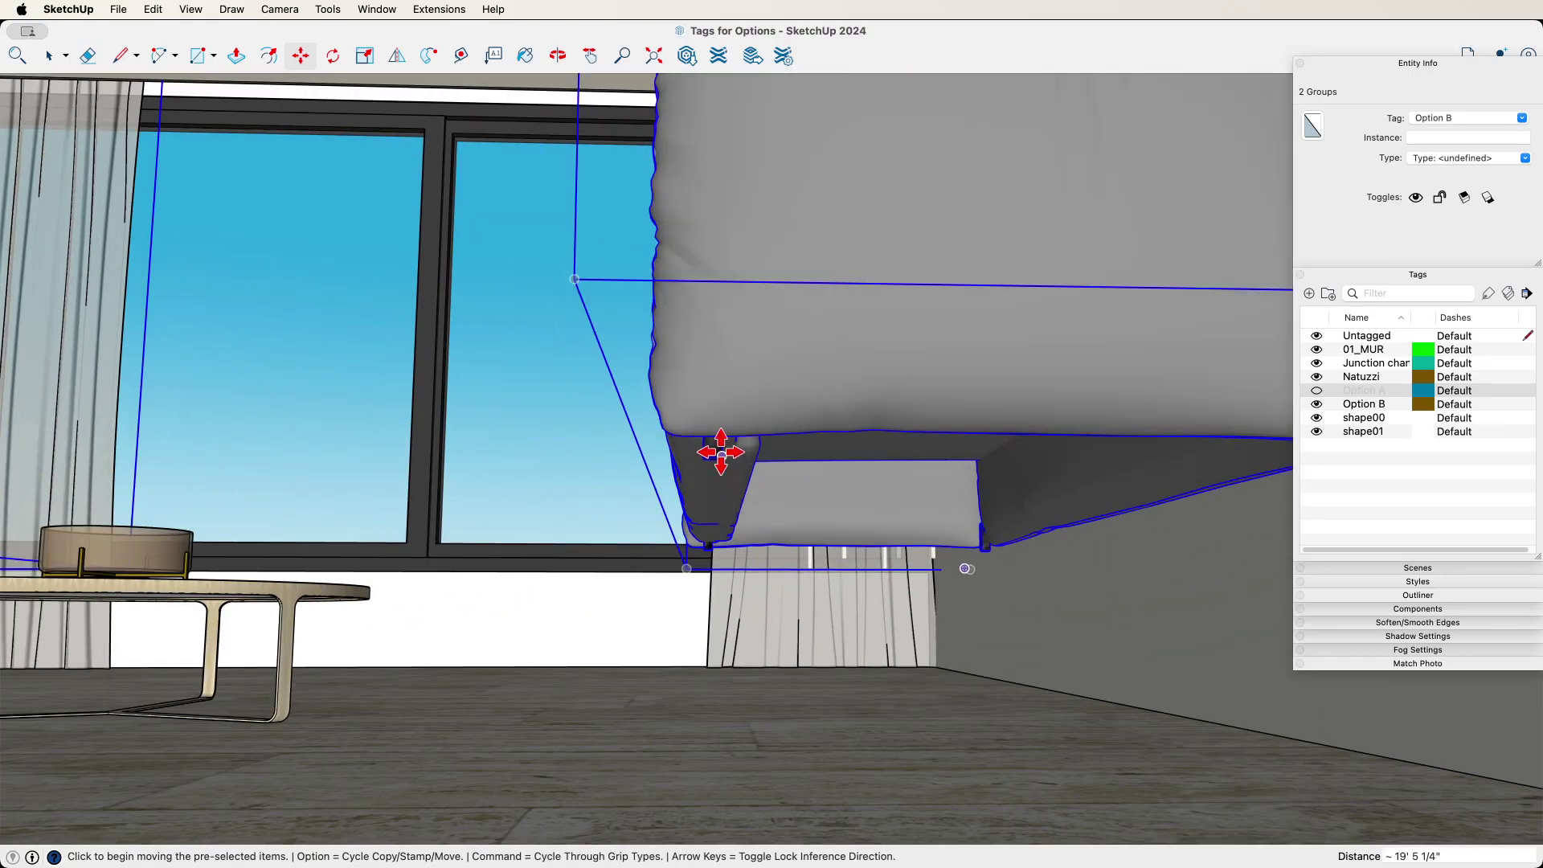
click(721, 453)
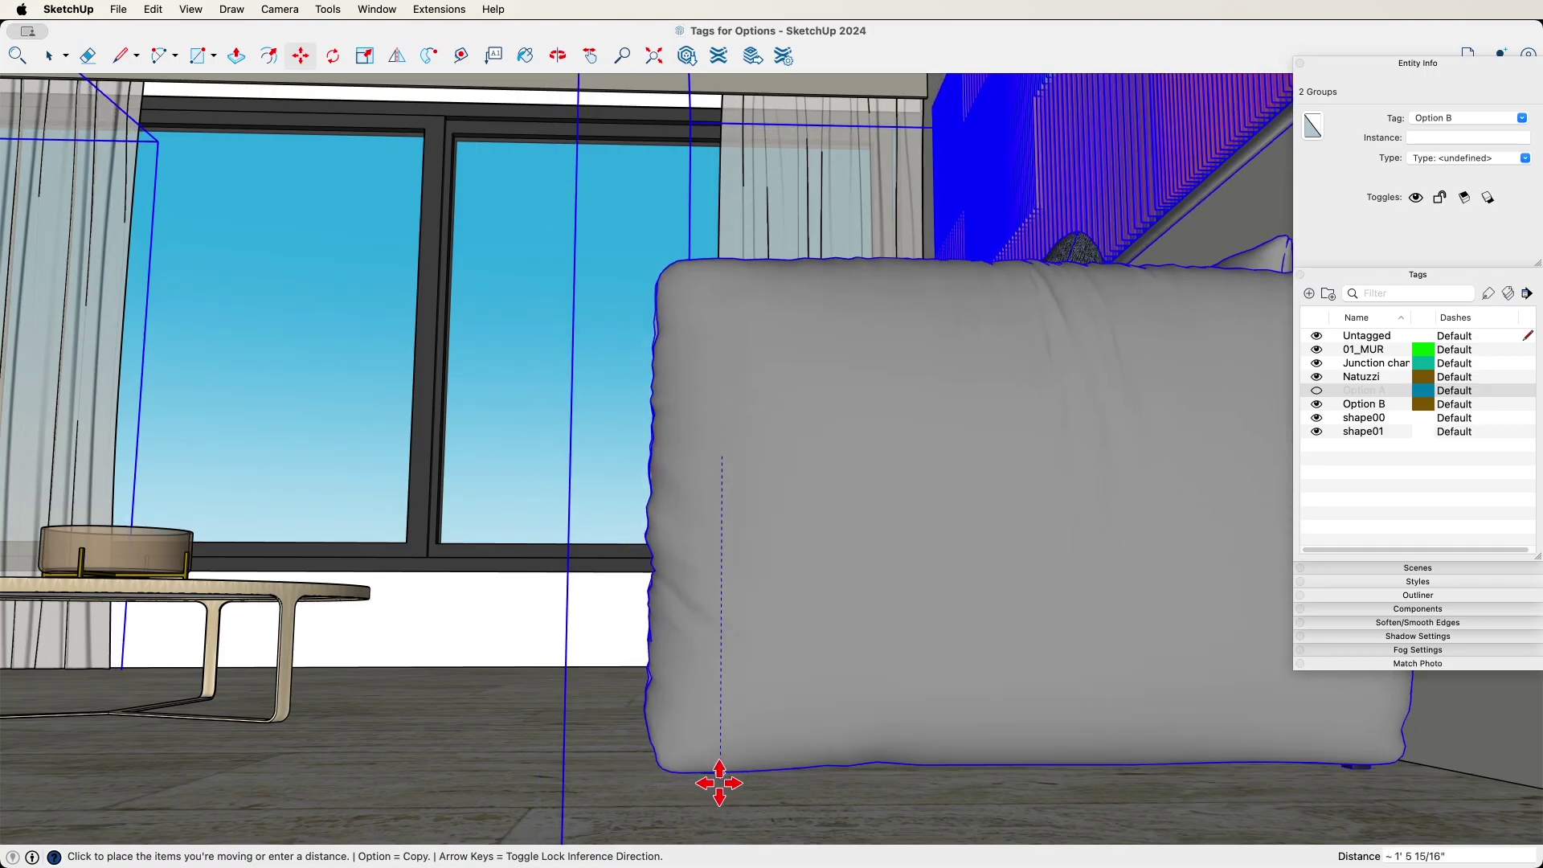
click(721, 782)
key(space)
scroll(708, 643, down, 10)
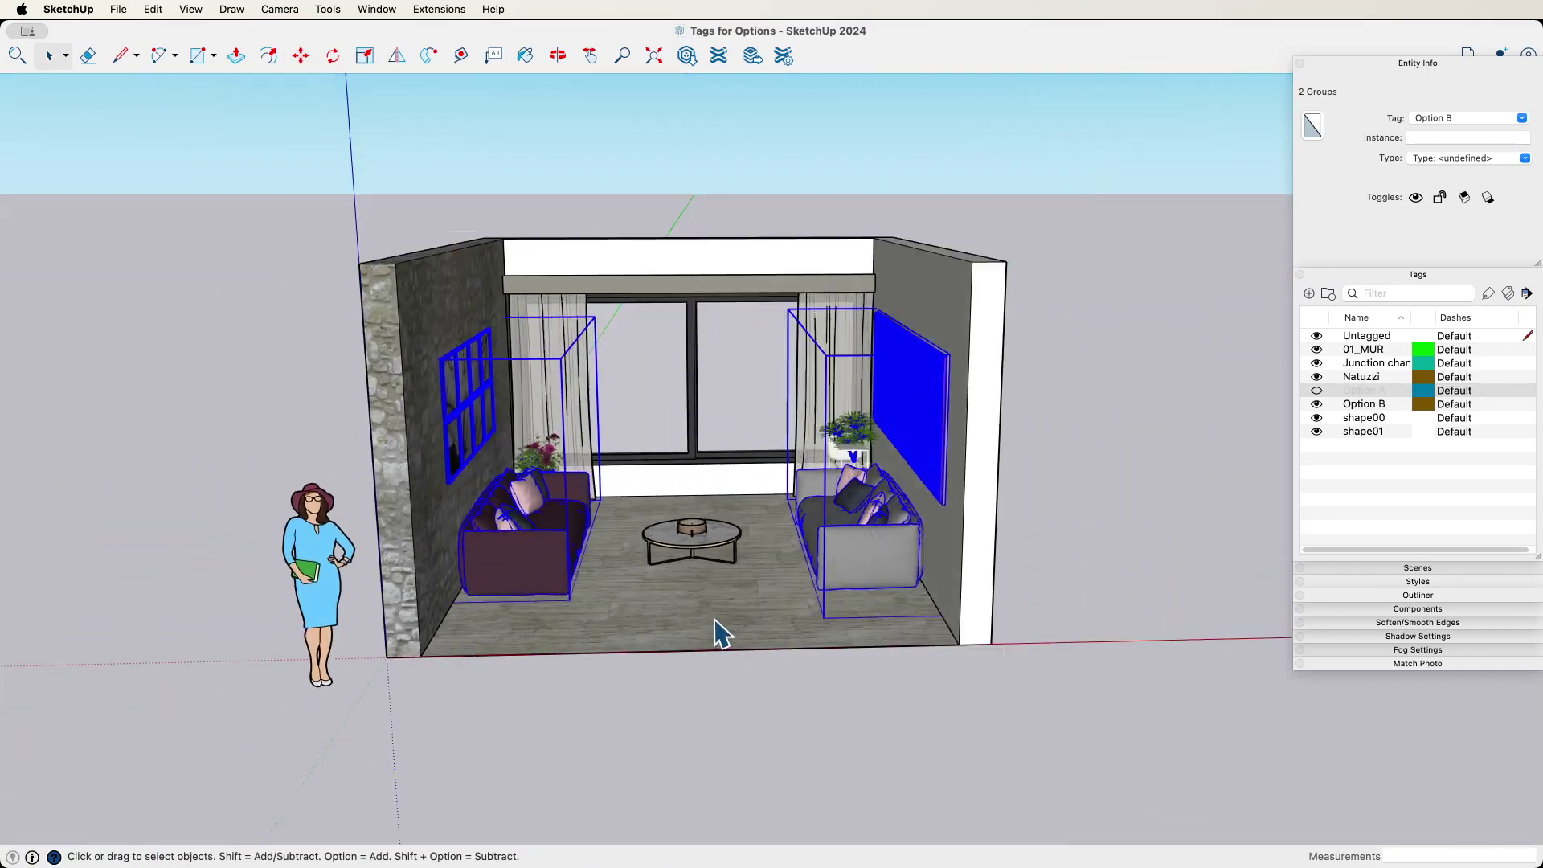
scroll(715, 619, up, 3)
middle_drag(715, 620, 785, 593)
key(m)
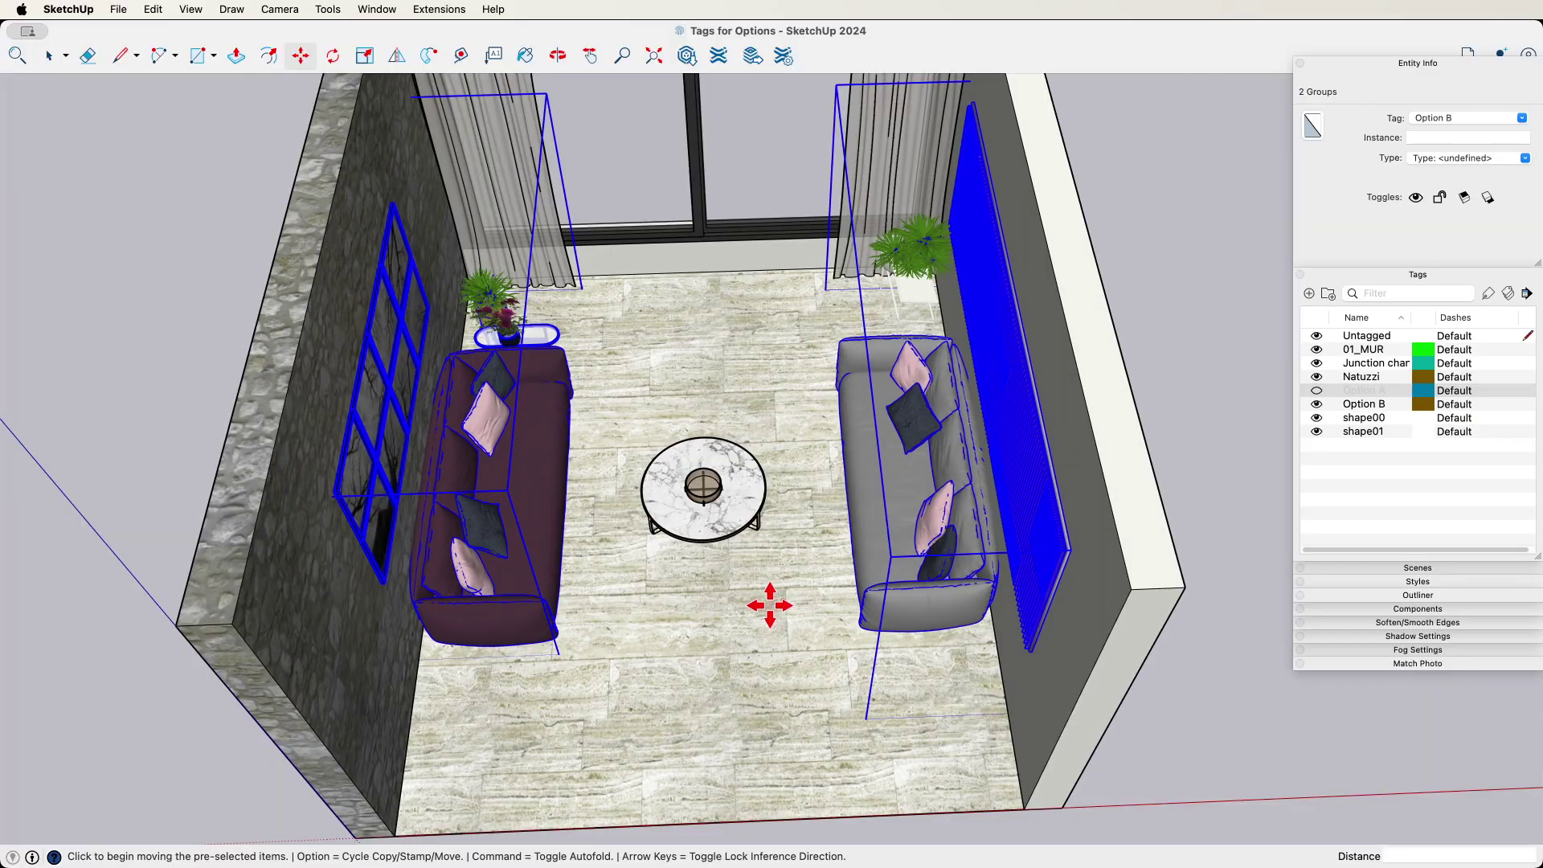
click(769, 605)
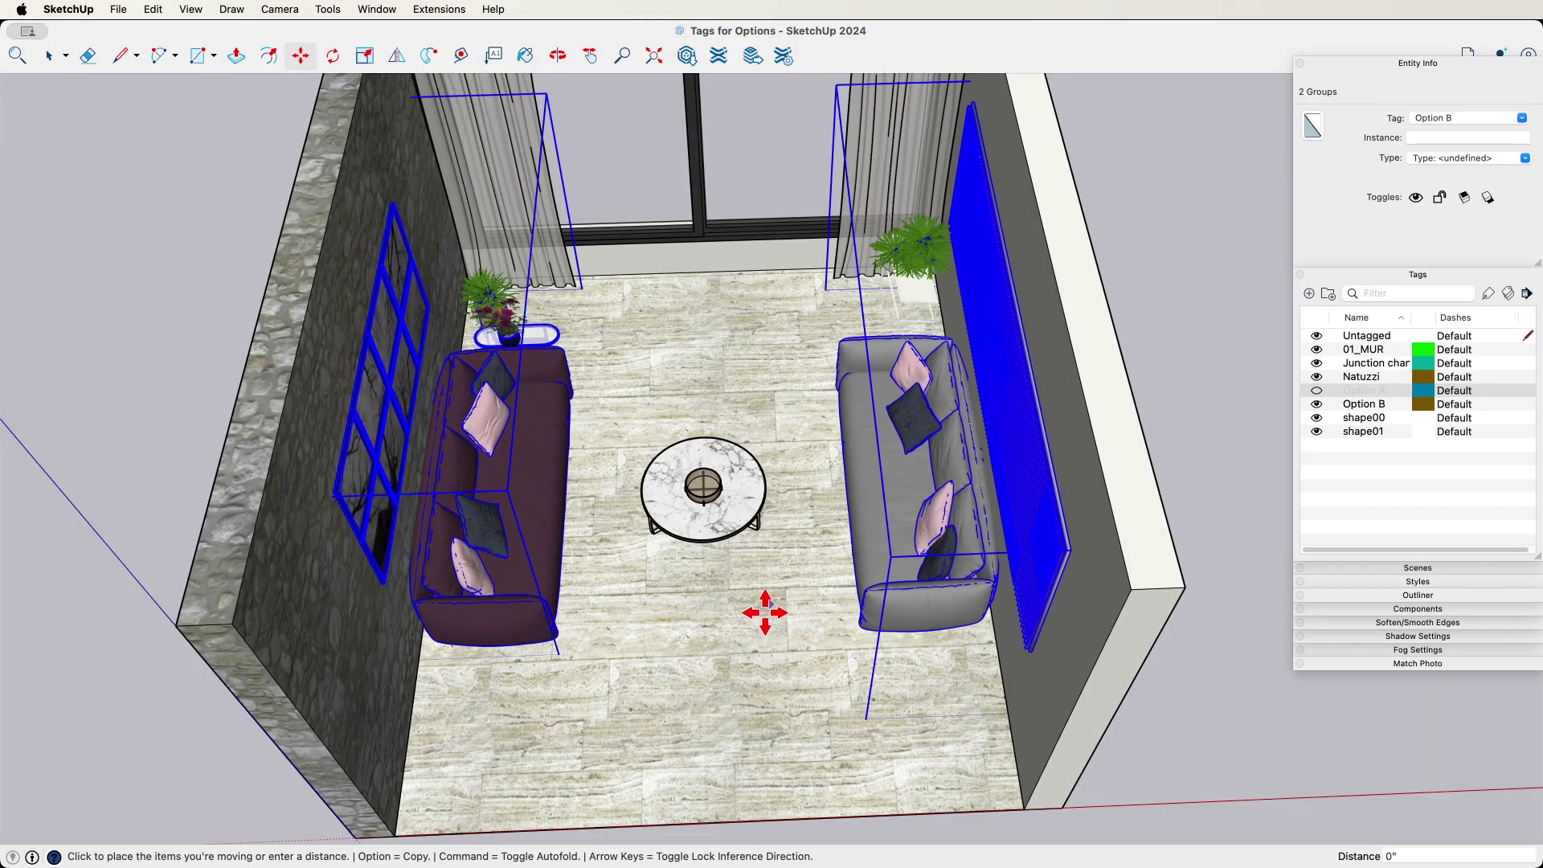
key(Escape)
key(space)
Step: Inside the purple sofa group, move the side table and plants about 13' 1" to the sofa's opposite end
middle_drag(751, 682, 940, 378)
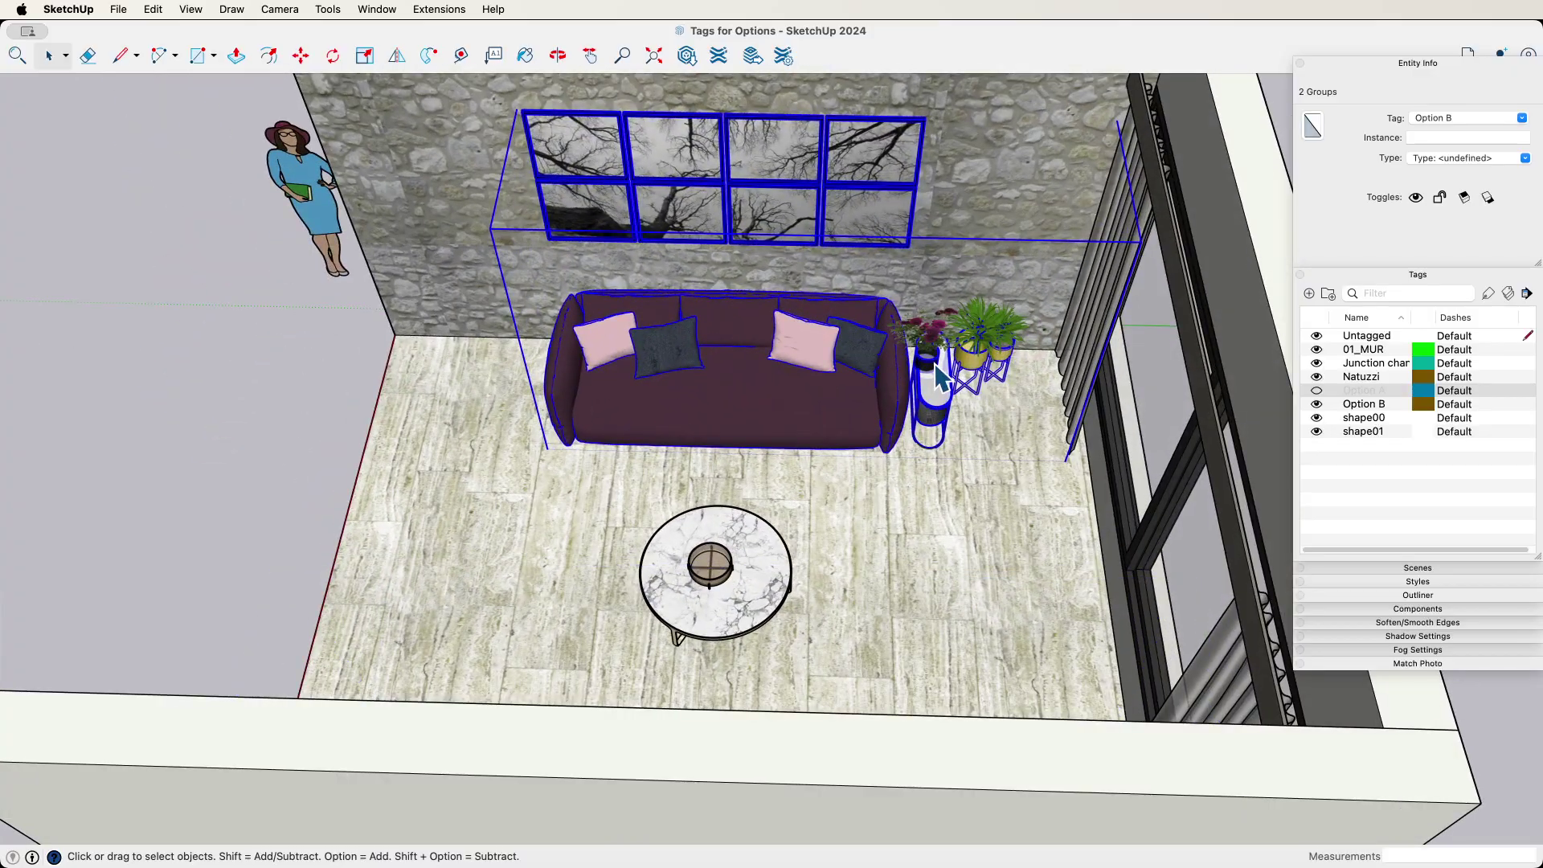
middle_drag(828, 371, 870, 359)
double_click(670, 378)
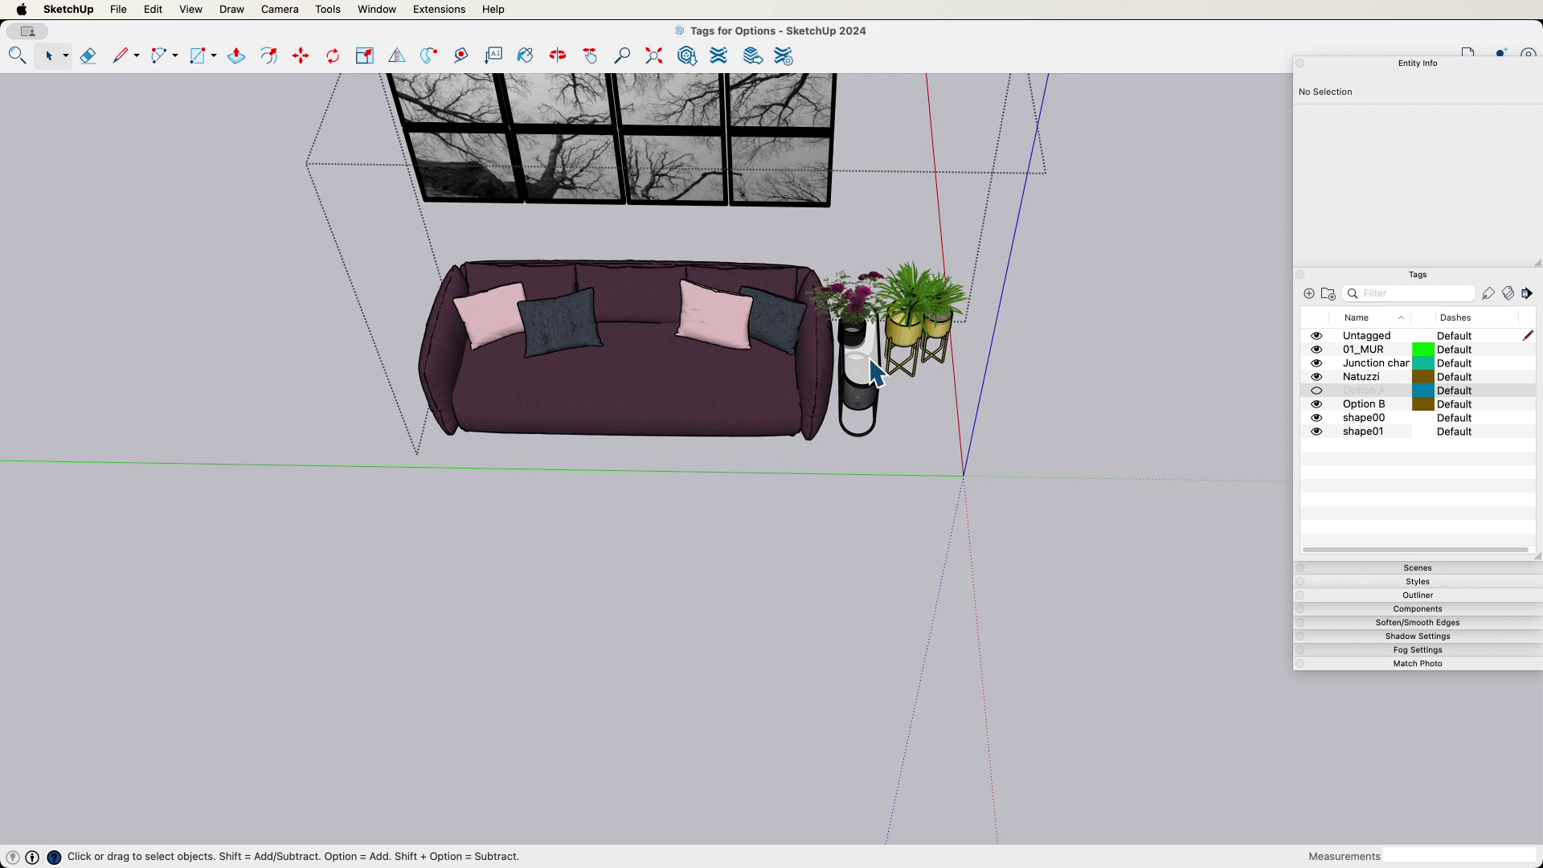
drag(996, 269, 862, 422)
key(m)
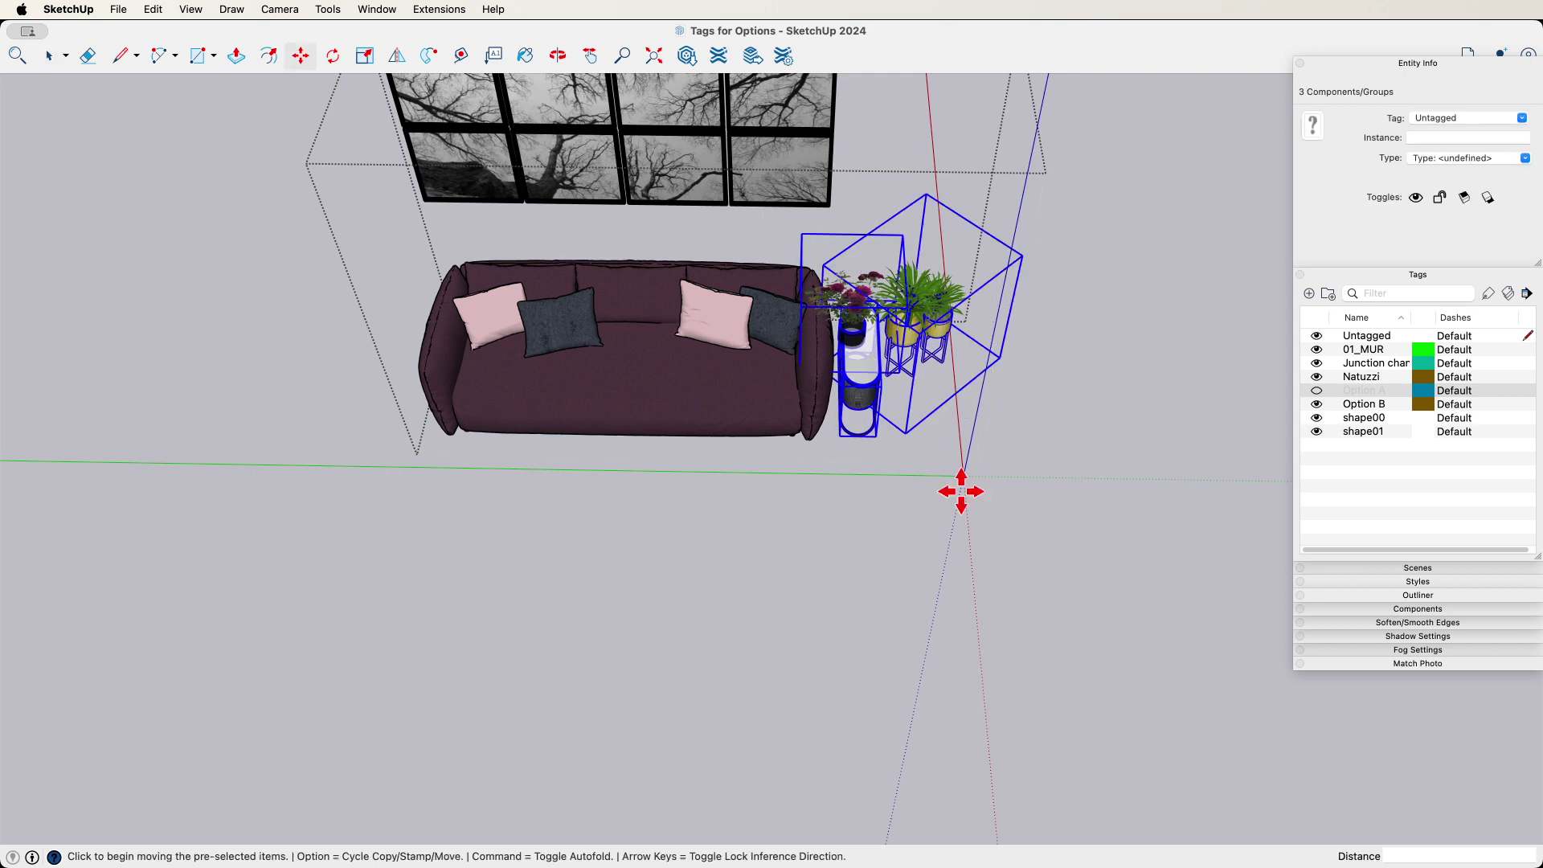
click(1051, 537)
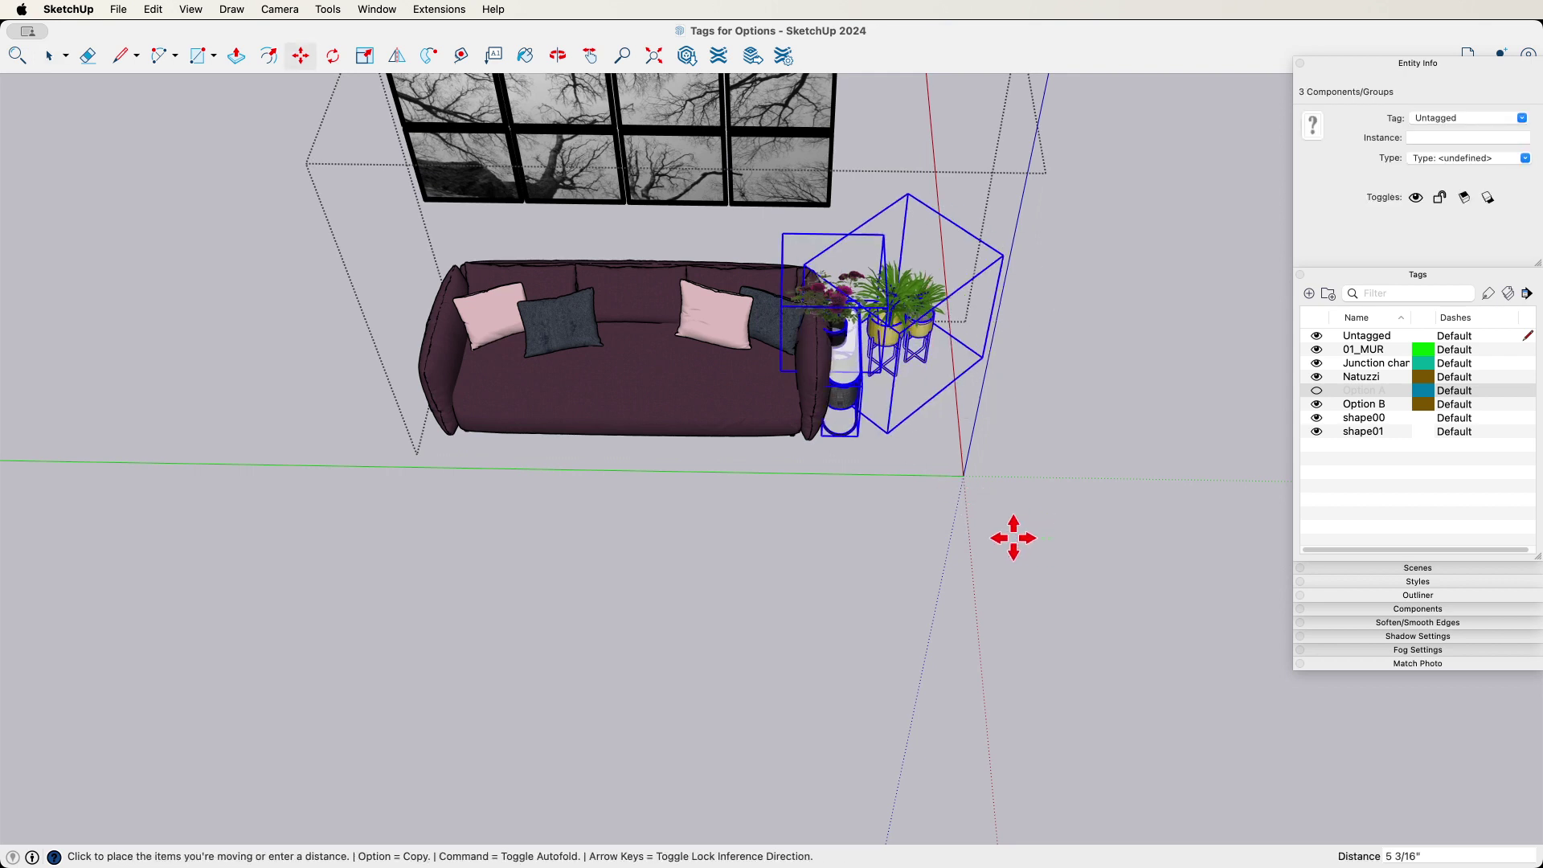
click(495, 521)
Step: Flip the side table and plants lengthwise so the table stands next to the purple sofa's arm
middle_drag(322, 324, 450, 326)
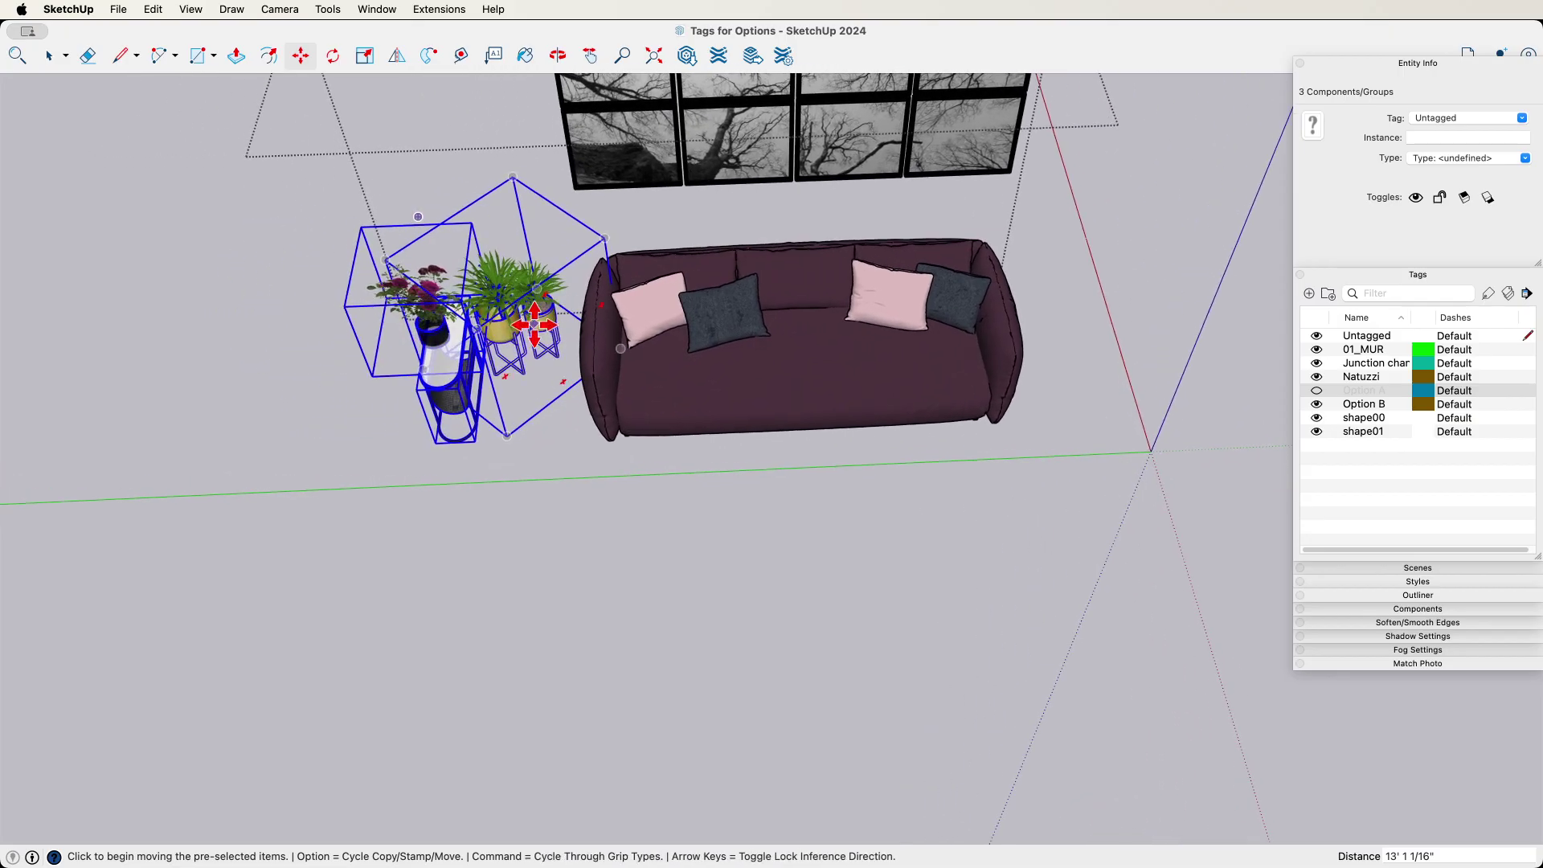
click(397, 56)
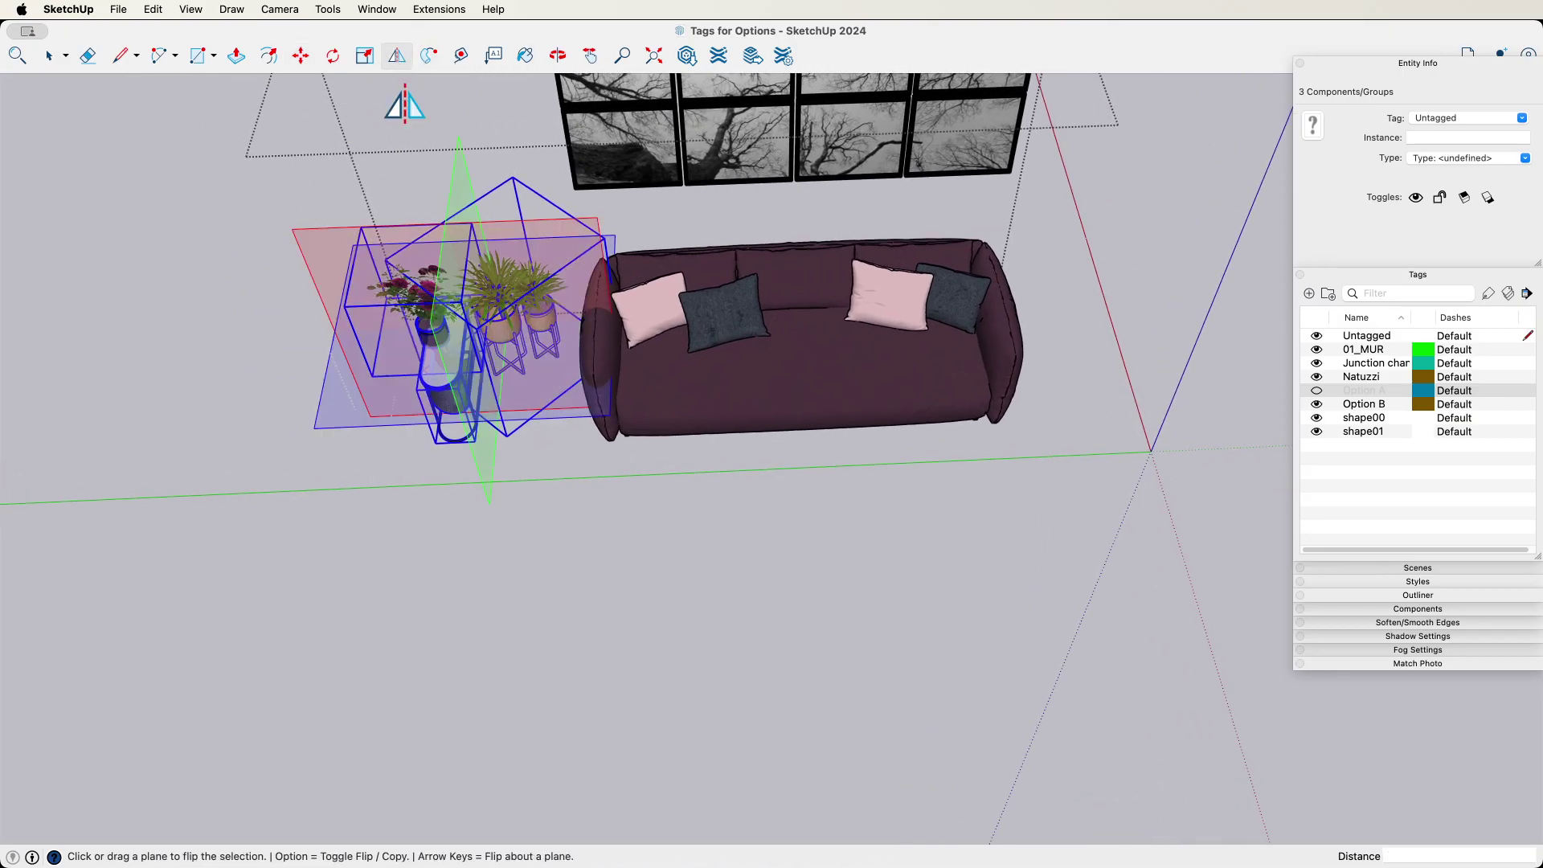
click(452, 211)
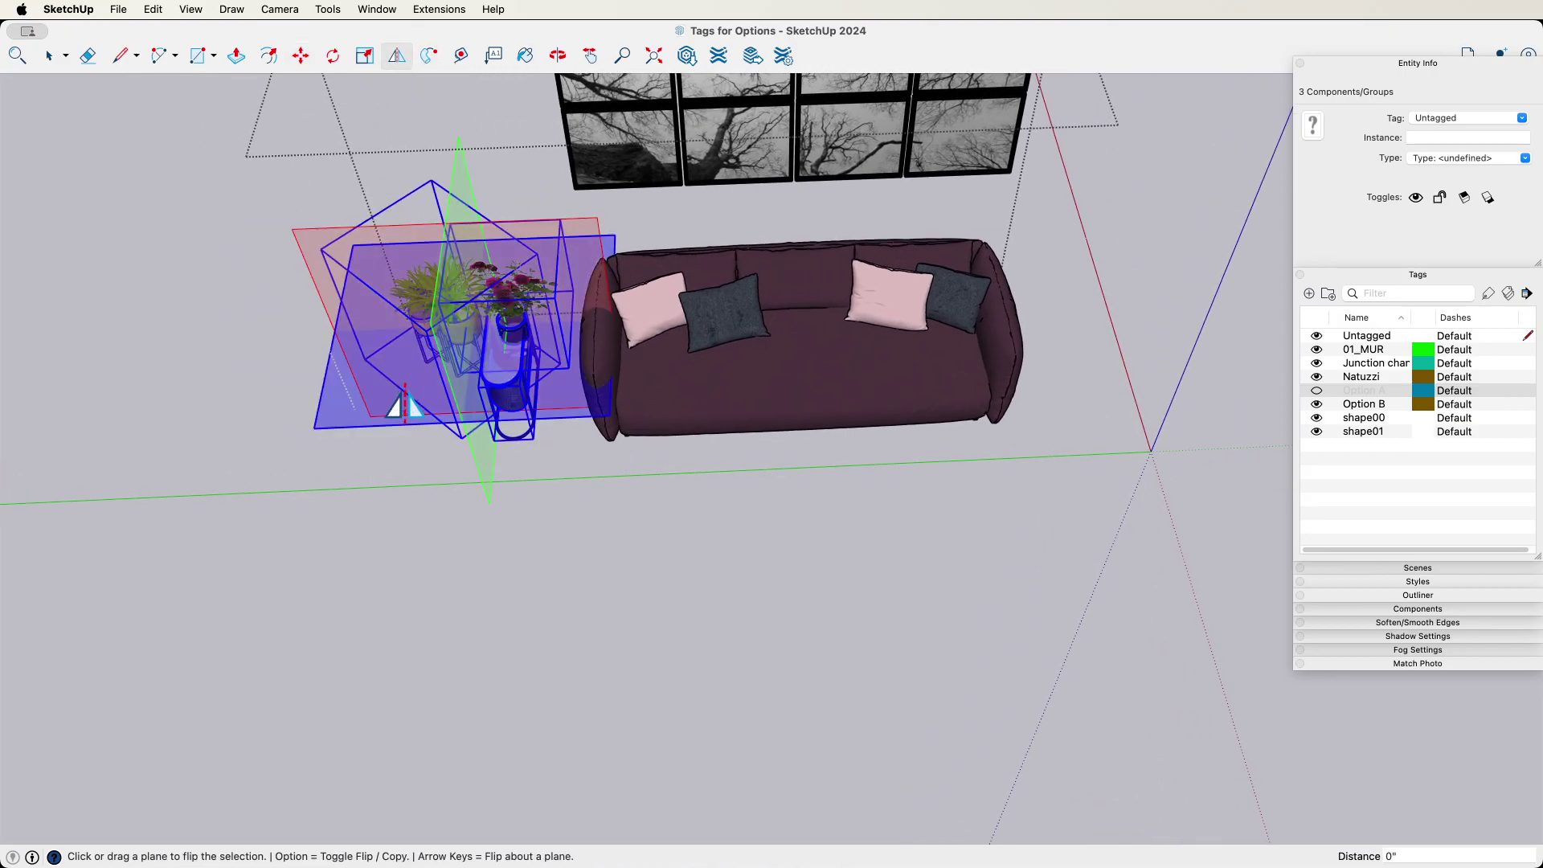
key(space)
Step: Shift the side table and plants slightly closer to the purple sofa and close the group
middle_drag(385, 488, 479, 472)
key(m)
click(481, 418)
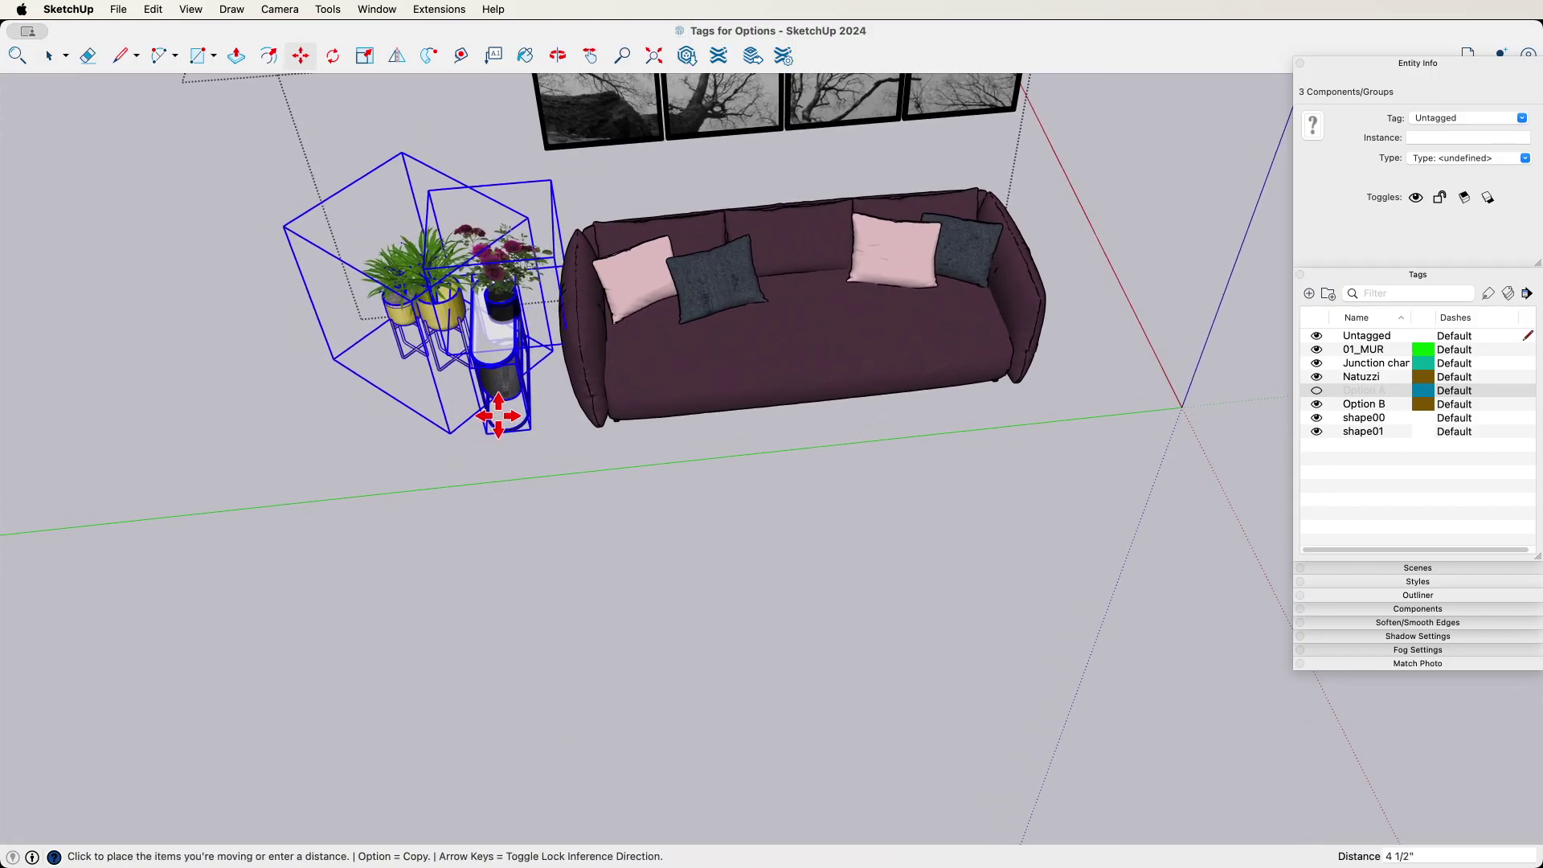
click(515, 415)
key(space)
middle_drag(515, 415, 374, 306)
click(499, 558)
Step: Inside the grey sofa group, move the plant and white table about 13' 7" to the sofa's opposite end
scroll(742, 252, up, 2)
click(375, 306)
scroll(373, 317, up, 5)
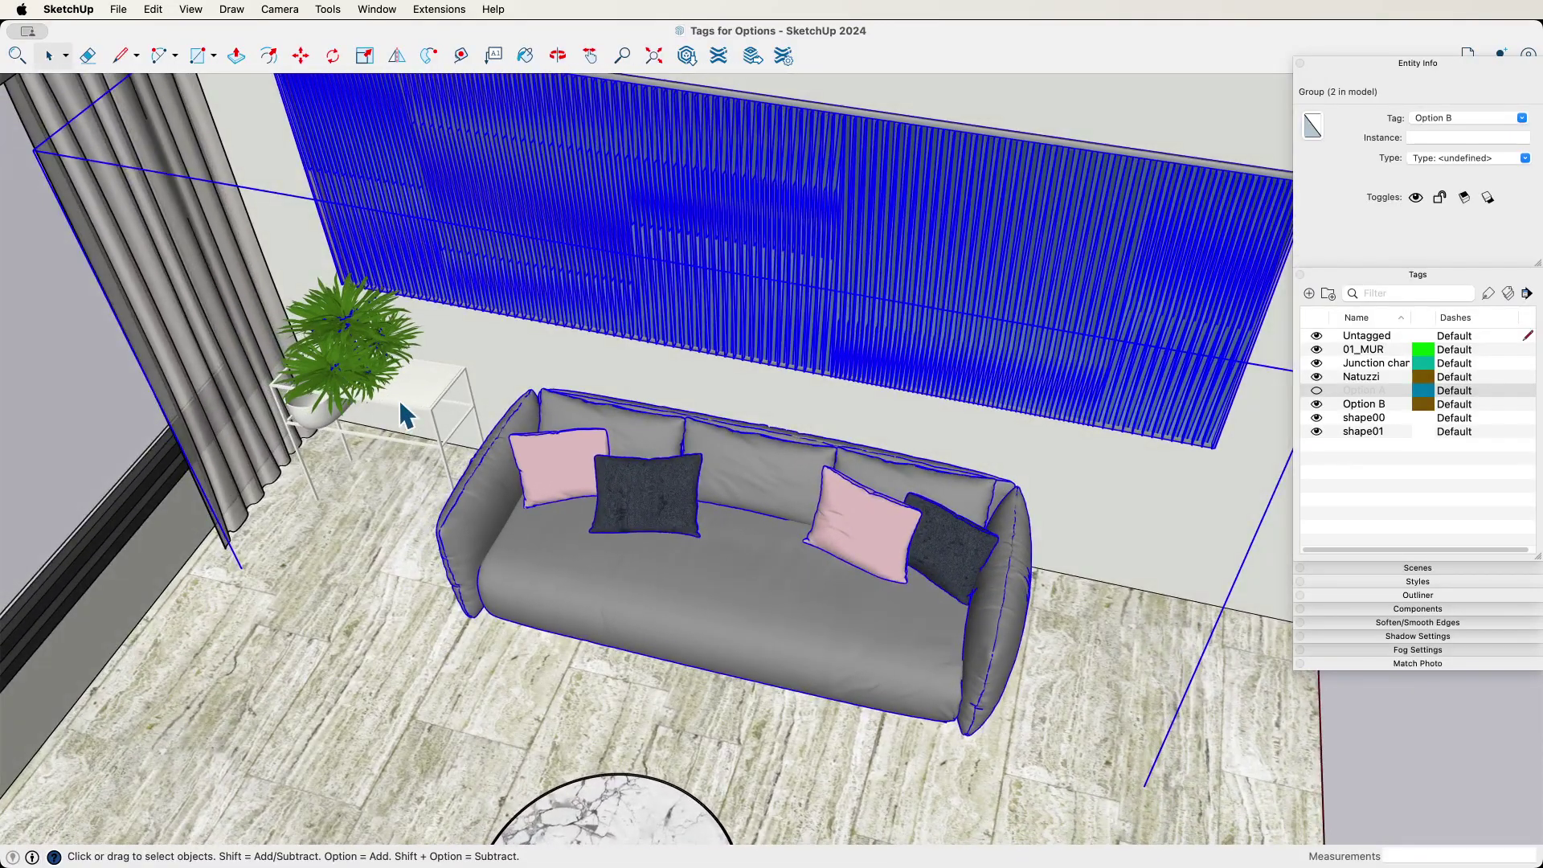
double_click(399, 401)
click(397, 425)
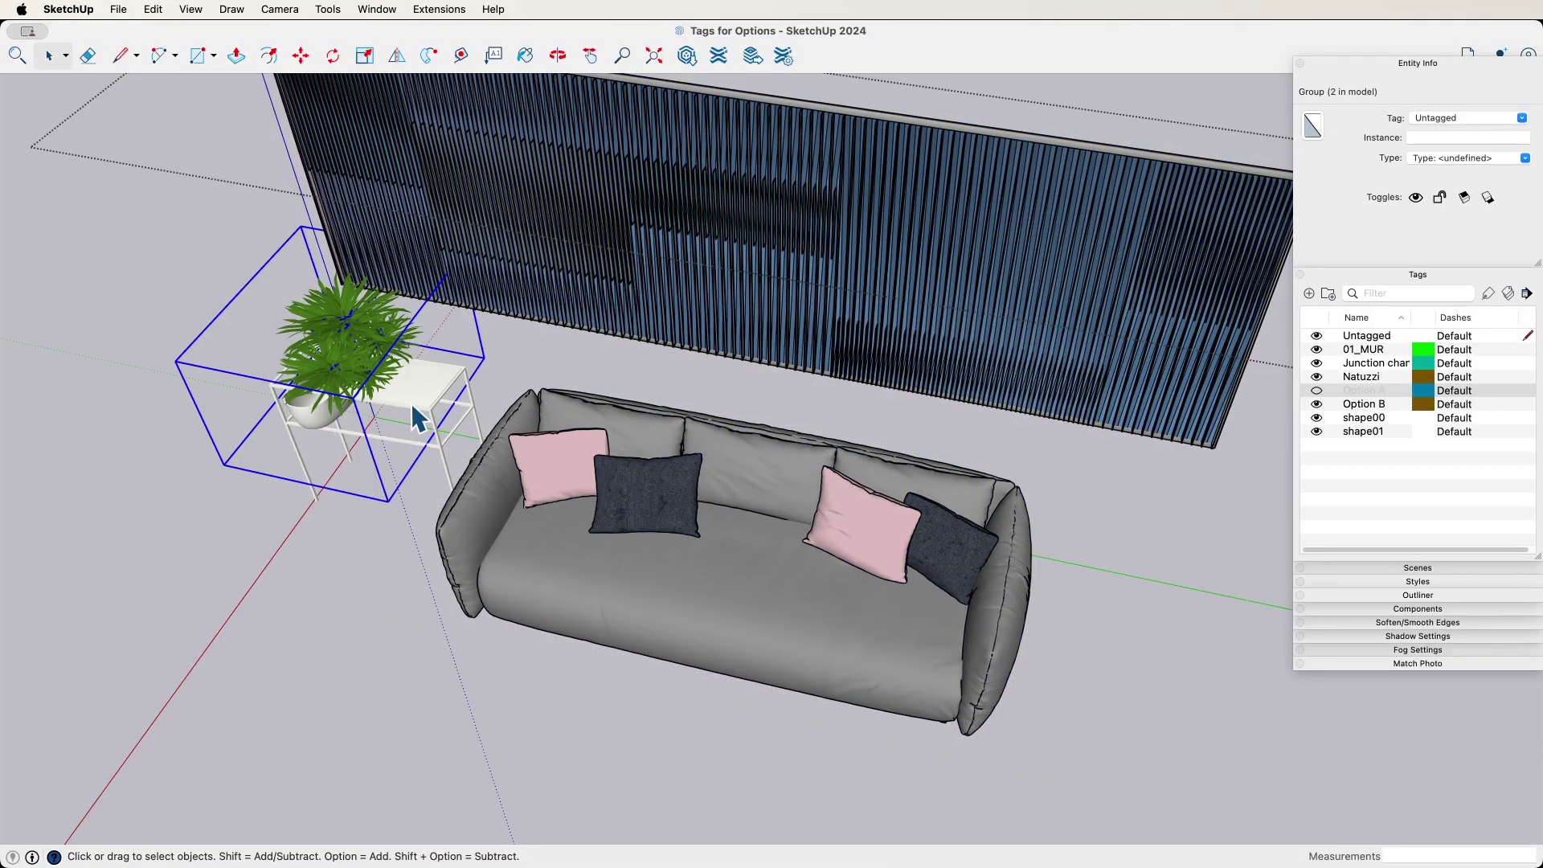
shift+click(413, 406)
key(m)
click(359, 576)
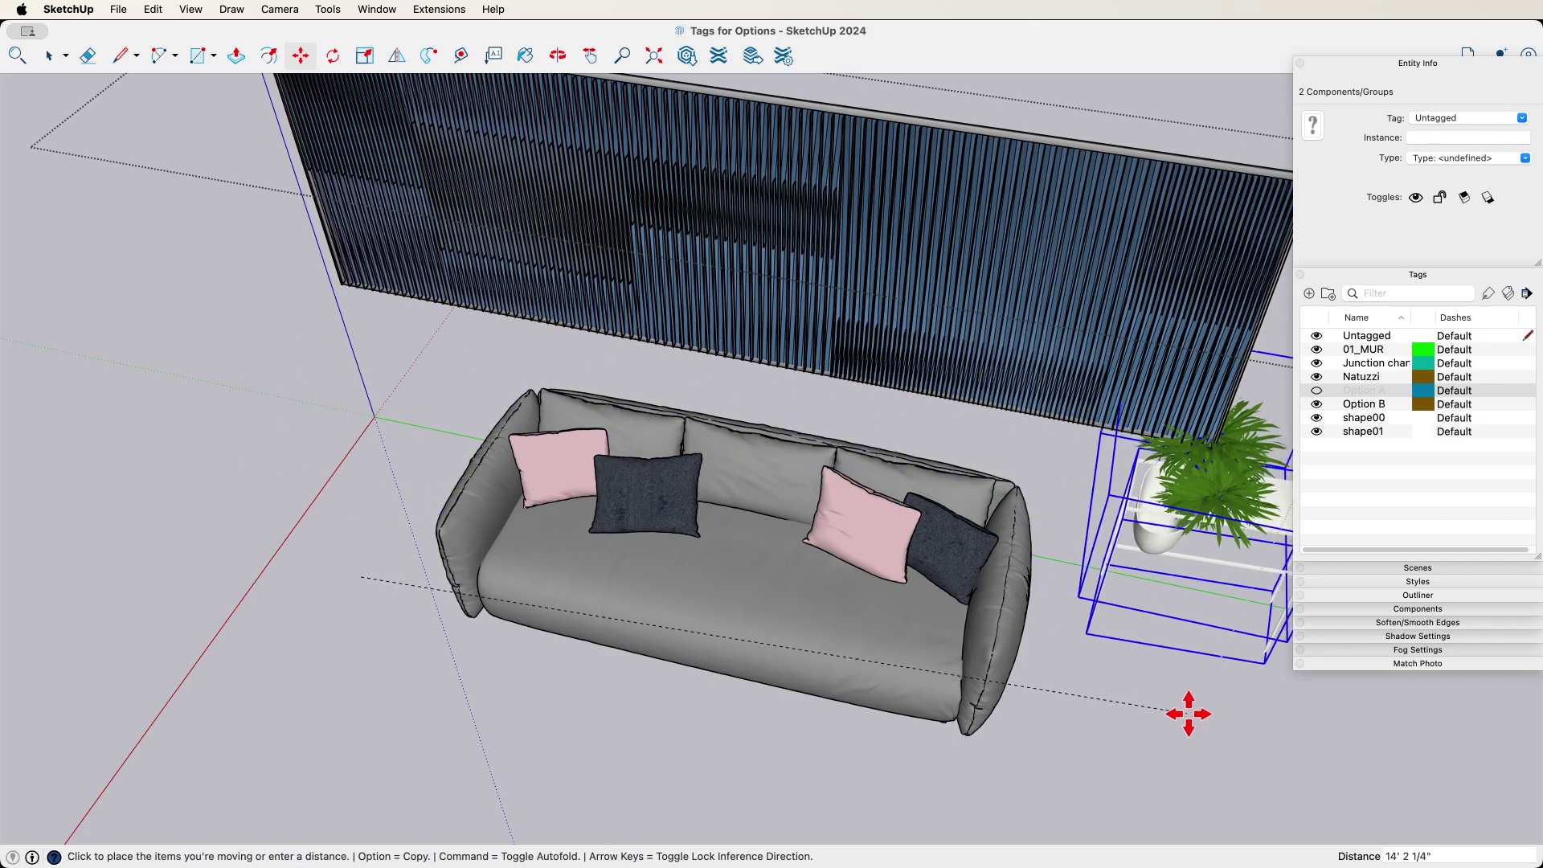
click(1149, 767)
scroll(197, 251, down, 4)
scroll(909, 603, up, 2)
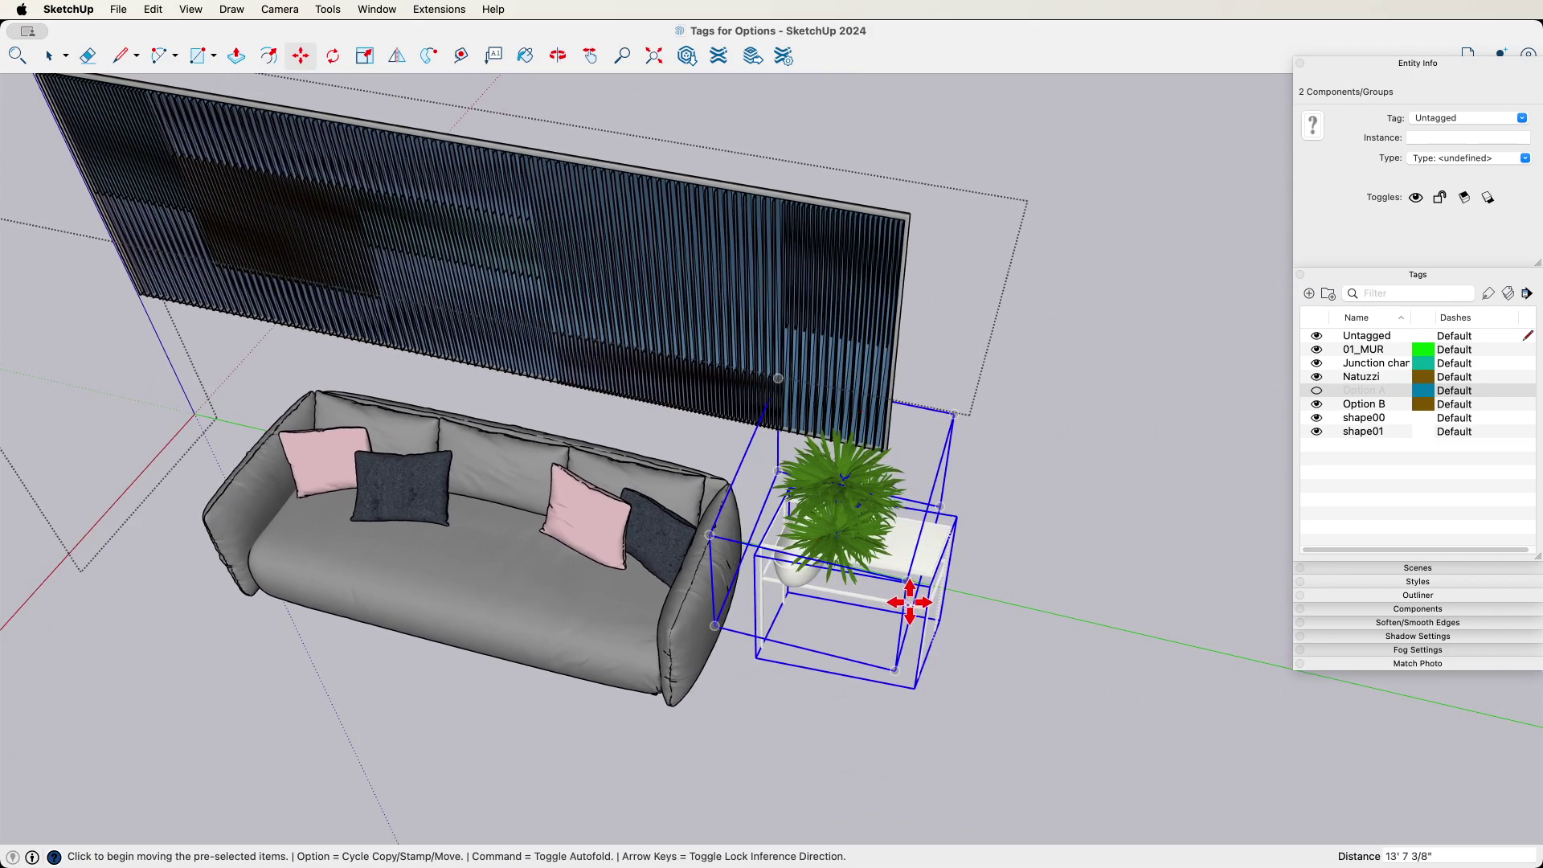
middle_drag(910, 602, 1005, 705)
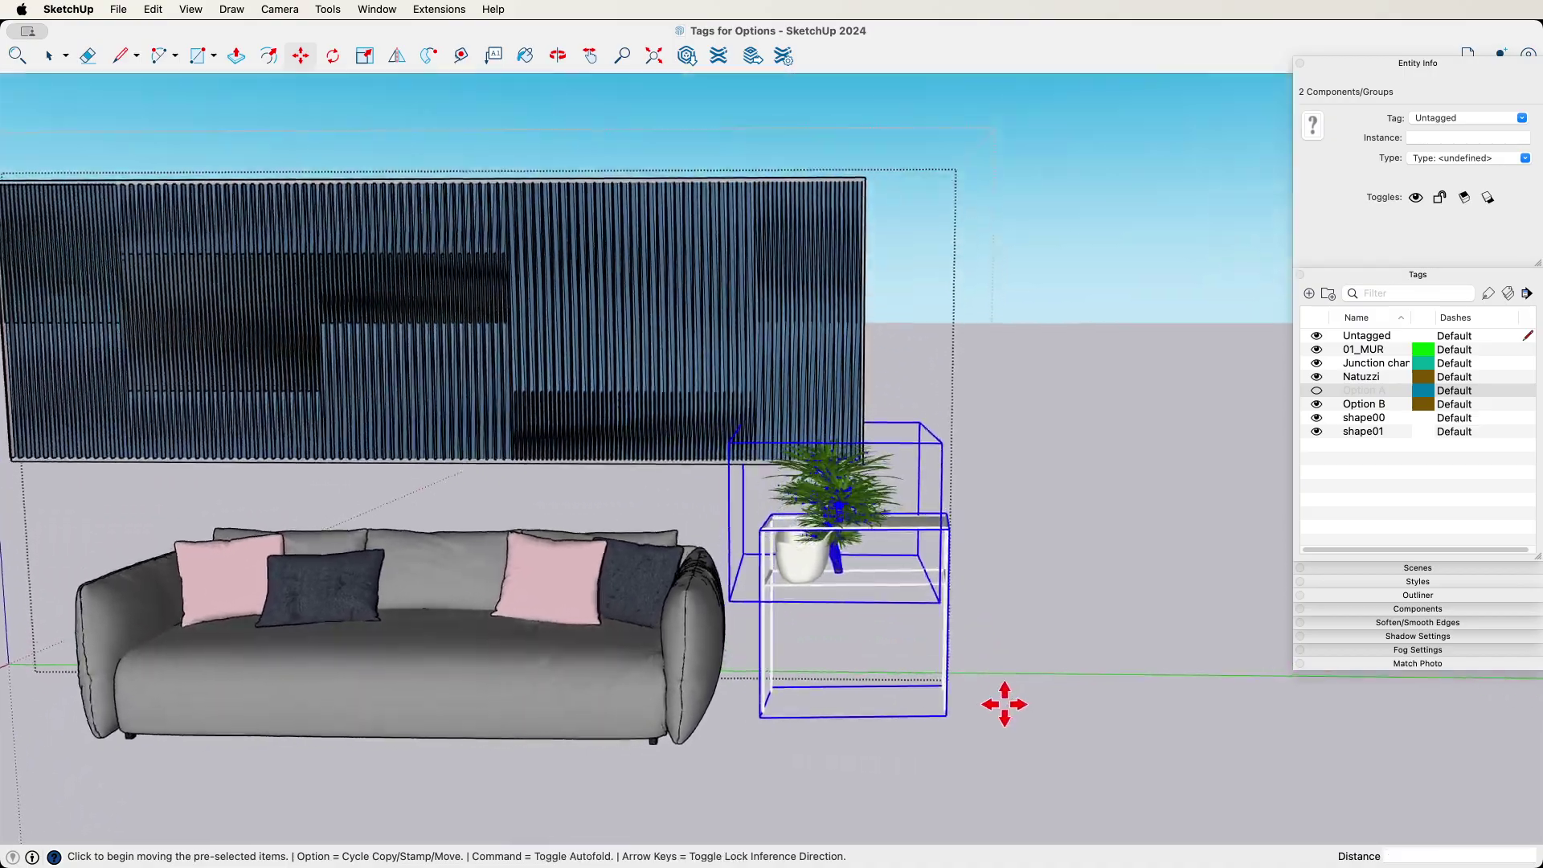
key(space)
Step: Examine the plant and pot on the white table, close the grey sofa group and review the whole room layout
scroll(982, 713, up, 10)
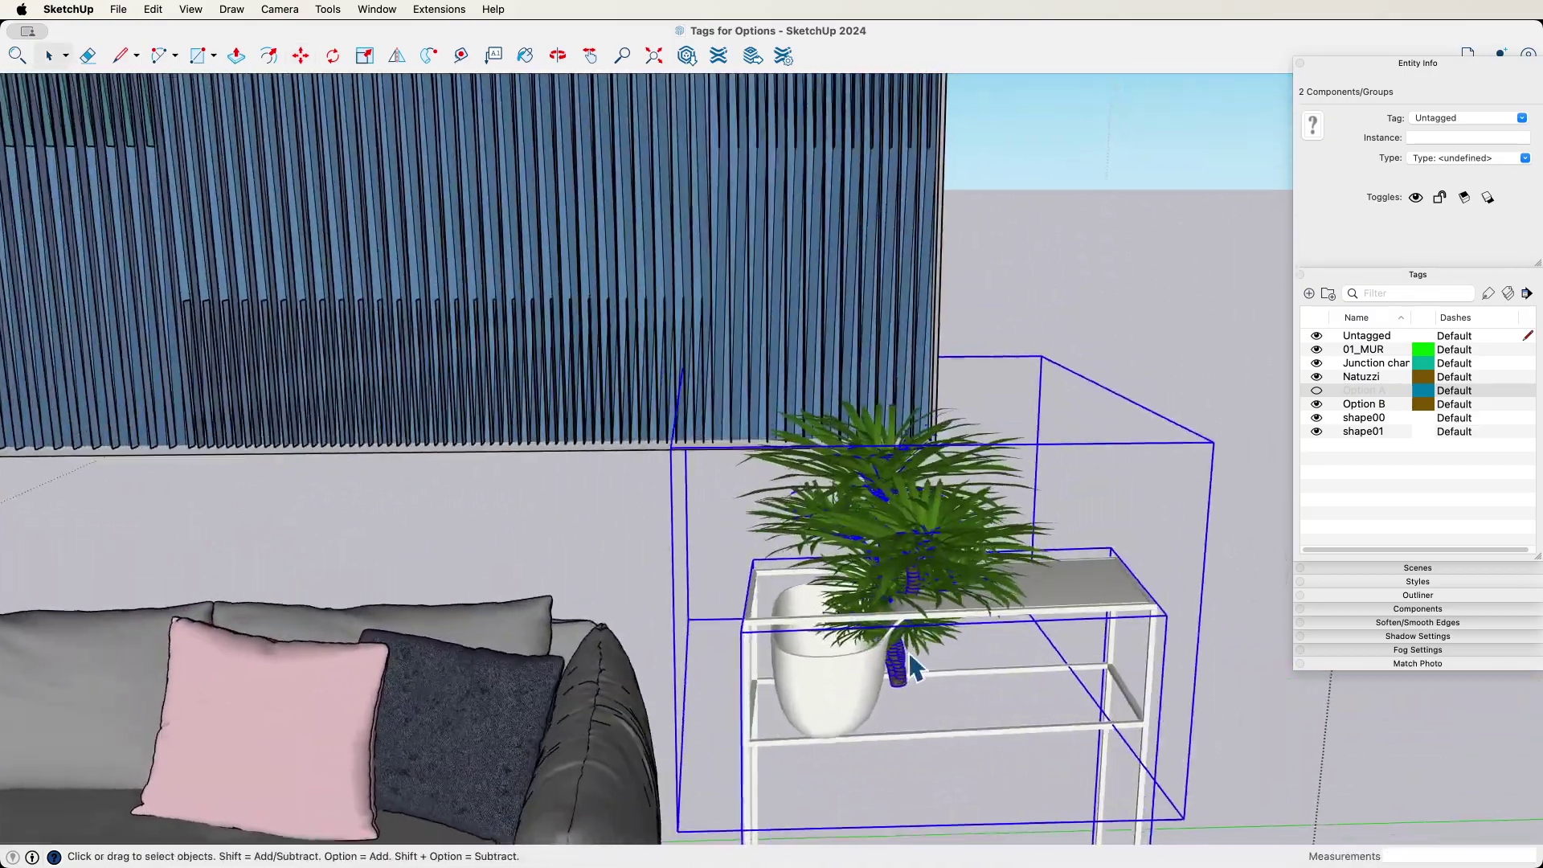
middle_drag(909, 654, 882, 679)
click(885, 678)
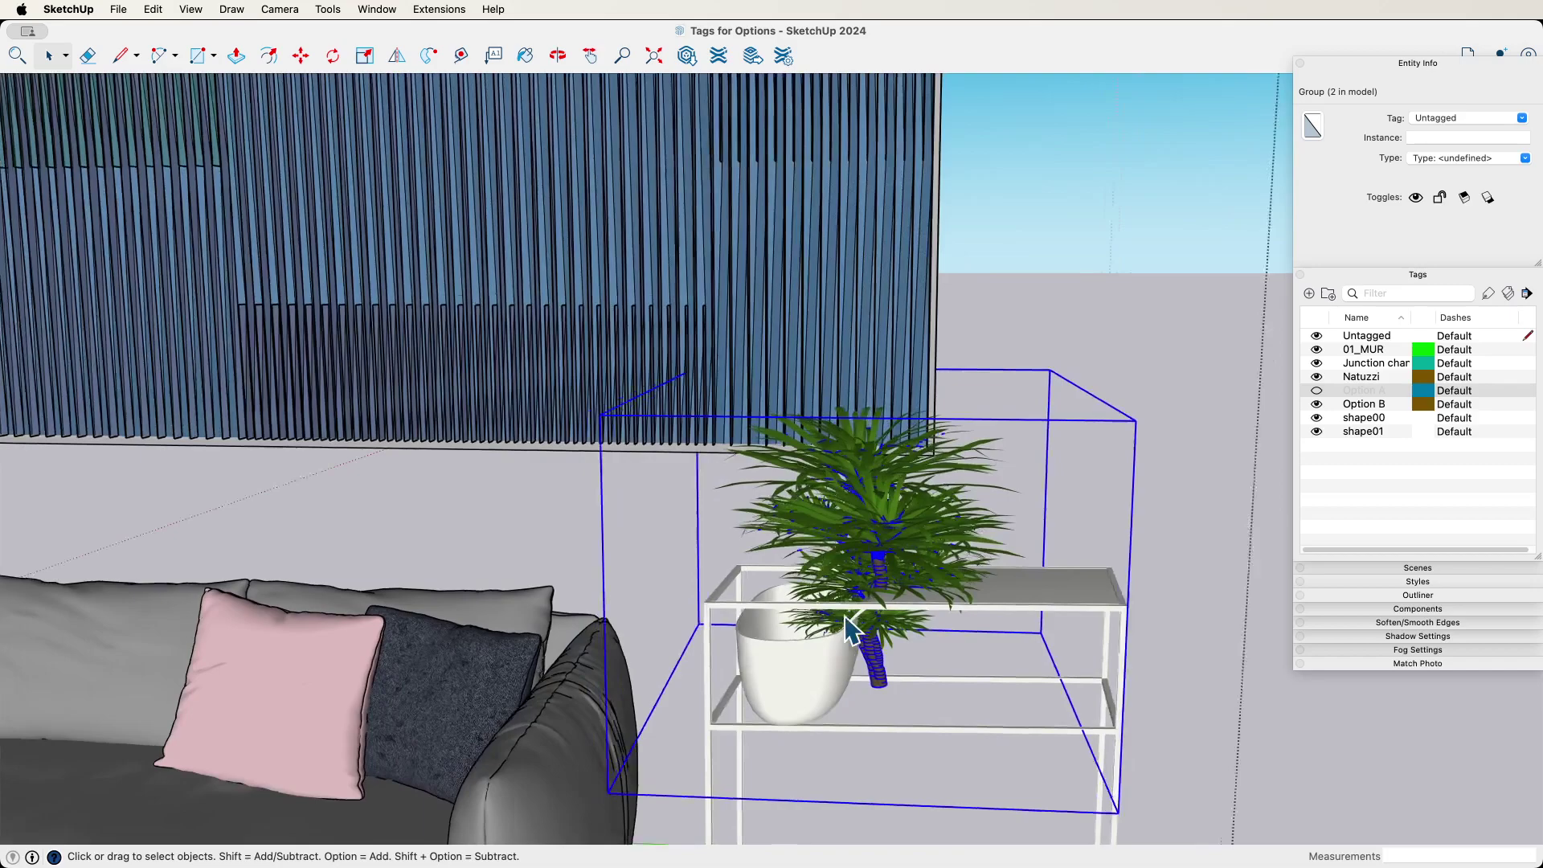
scroll(845, 619, down, 5)
middle_drag(845, 619, 924, 864)
click(1096, 686)
scroll(728, 538, up, 2)
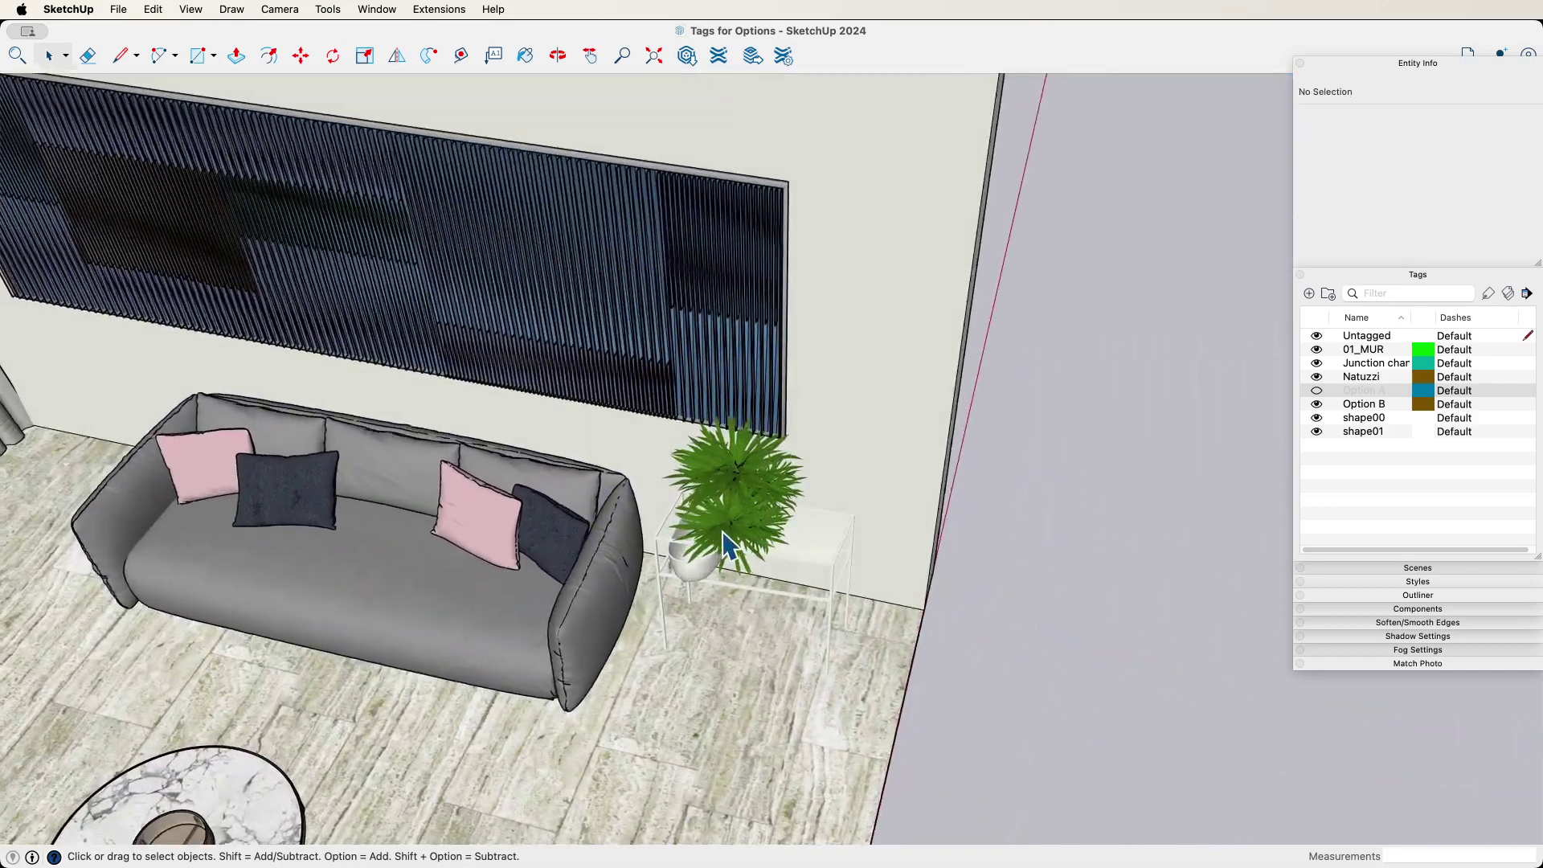
scroll(724, 533, down, 5)
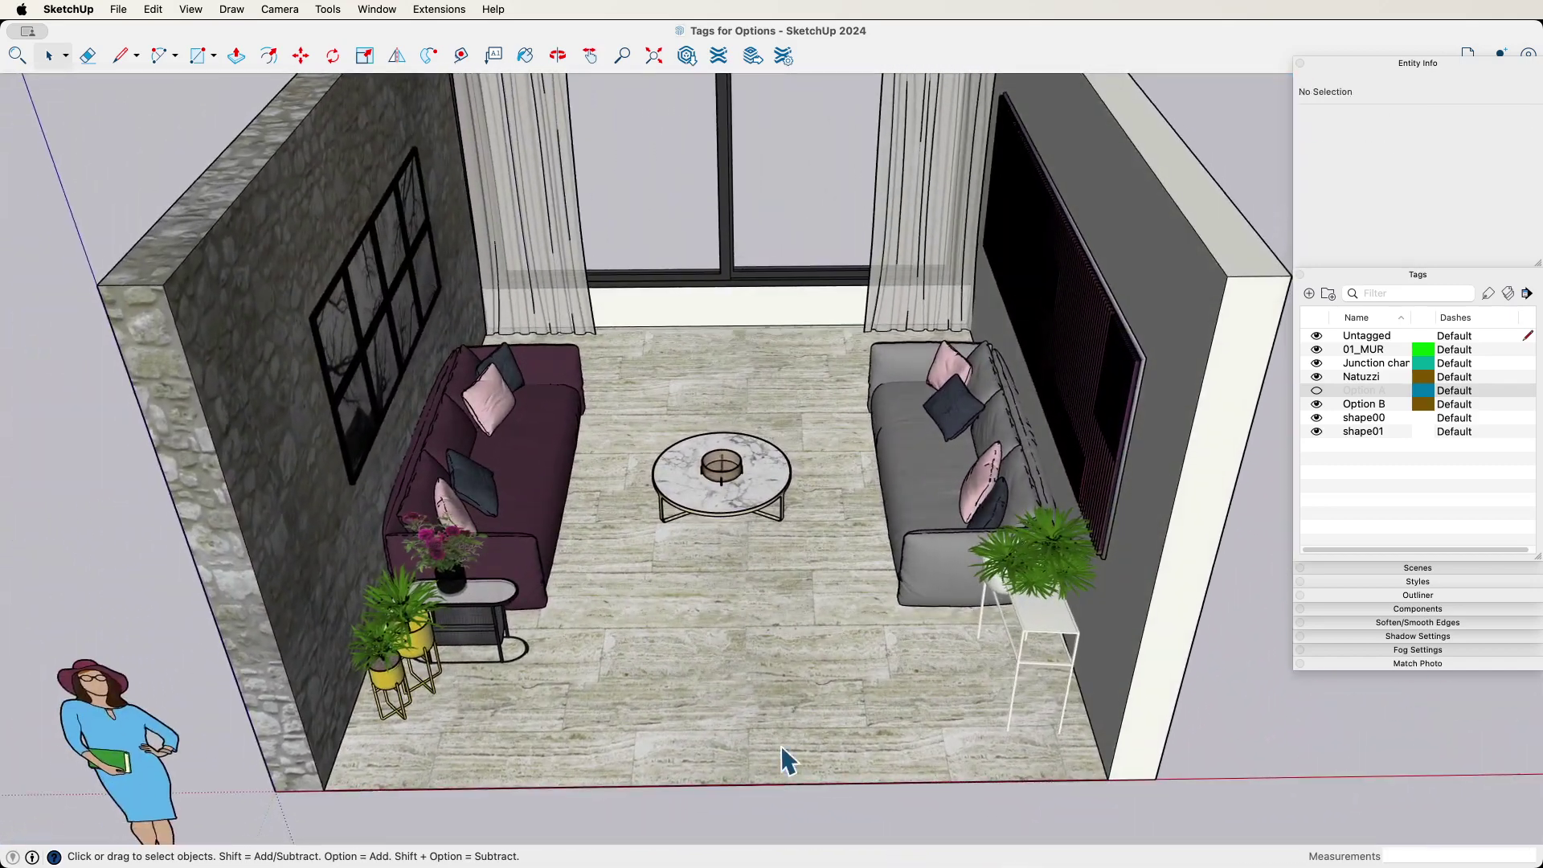
Step: Compare the two furniture layouts by showing Option A alone and switching back to Option B alone
middle_drag(786, 760, 672, 601)
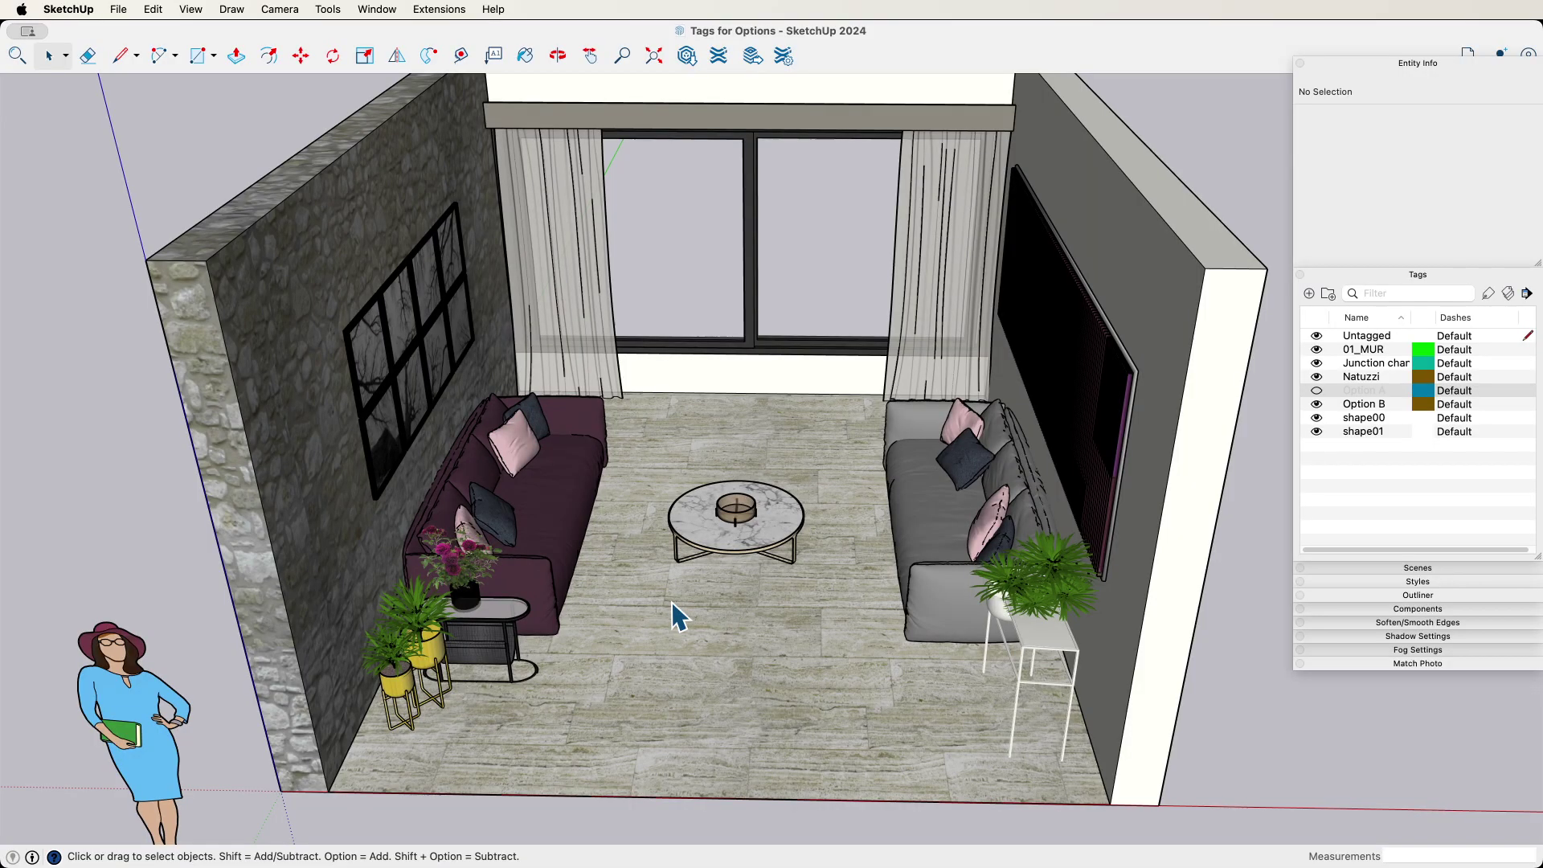
scroll(675, 595, up, 3)
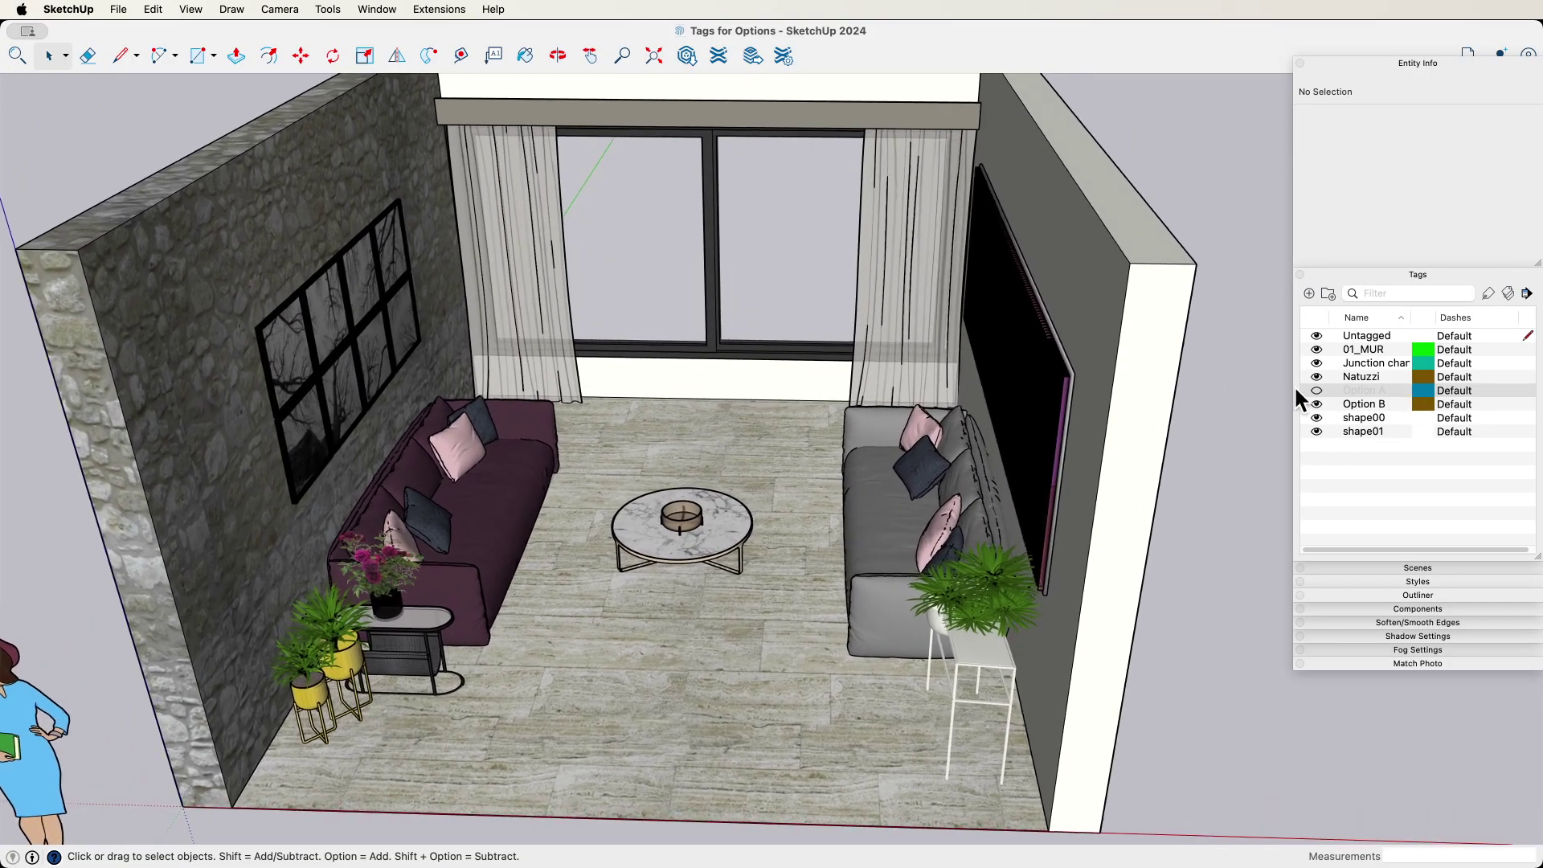
click(1317, 390)
click(1317, 404)
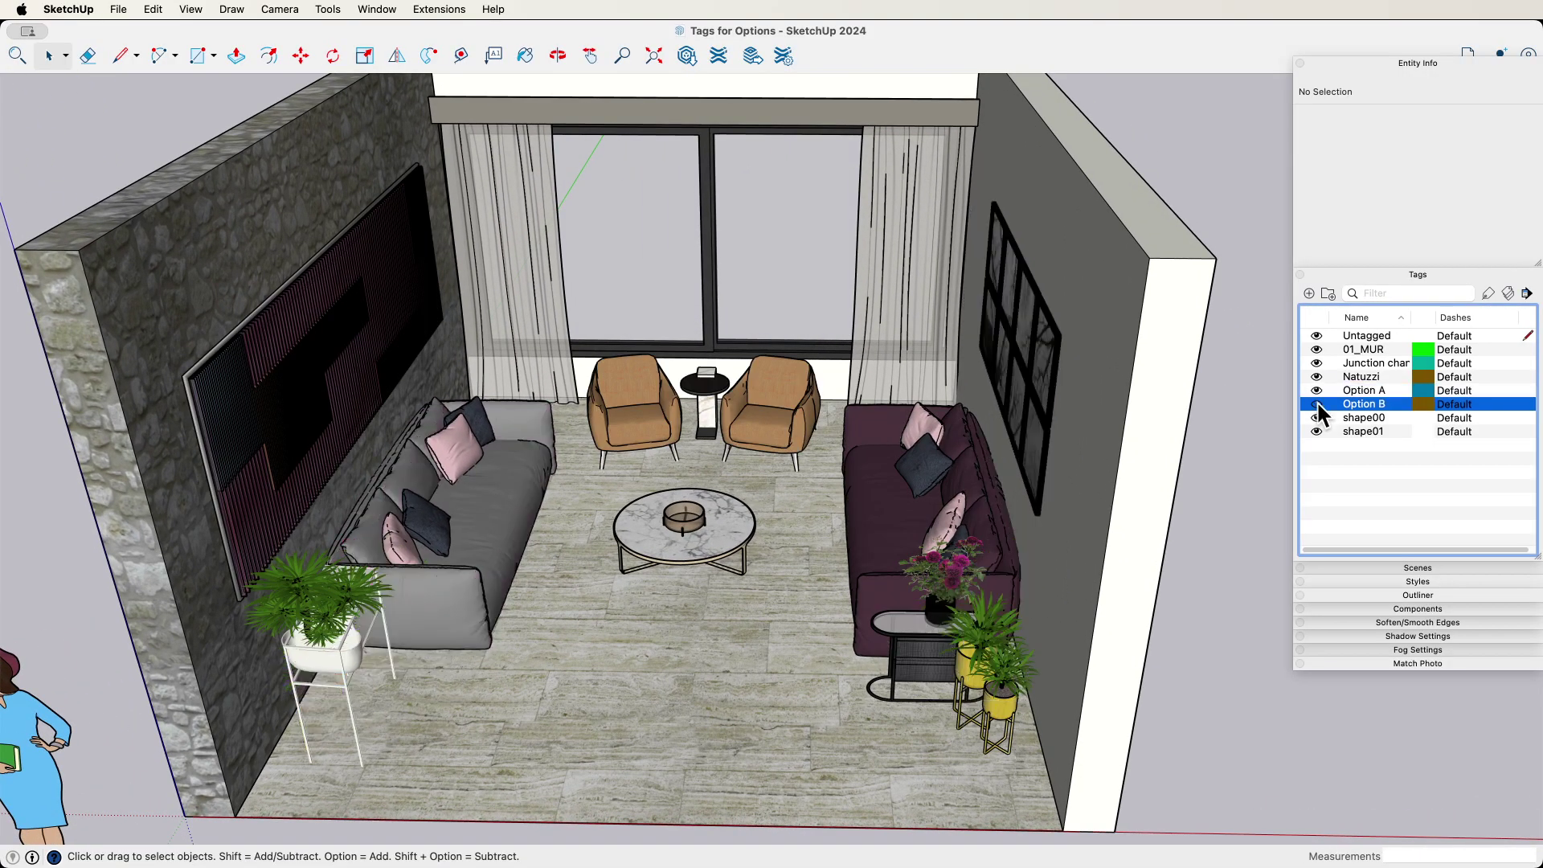
click(1317, 404)
click(1317, 390)
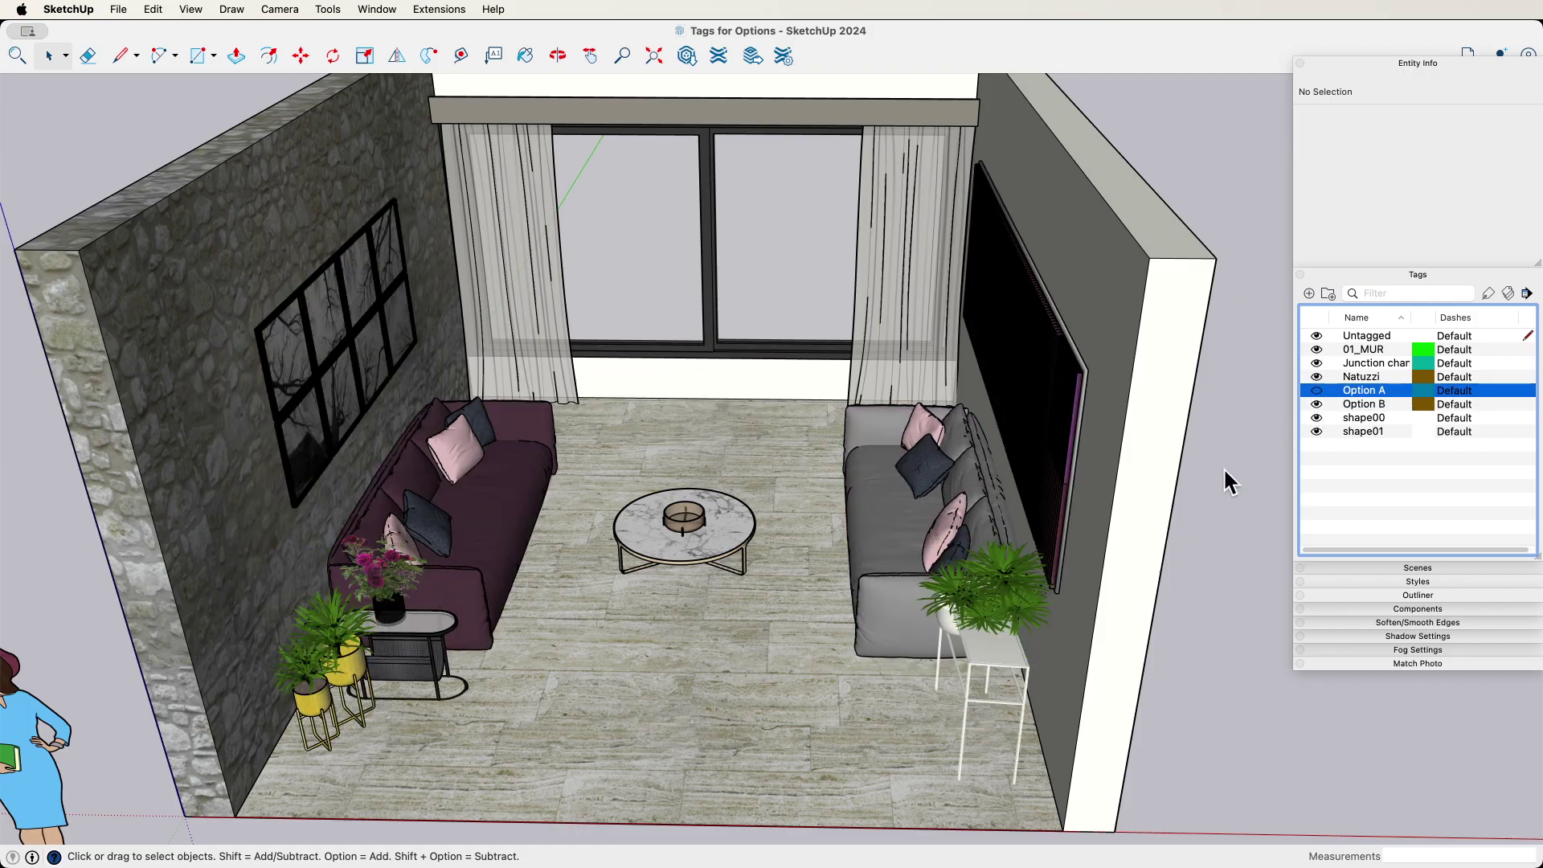
scroll(1160, 503, down, 5)
scroll(1092, 435, up, 5)
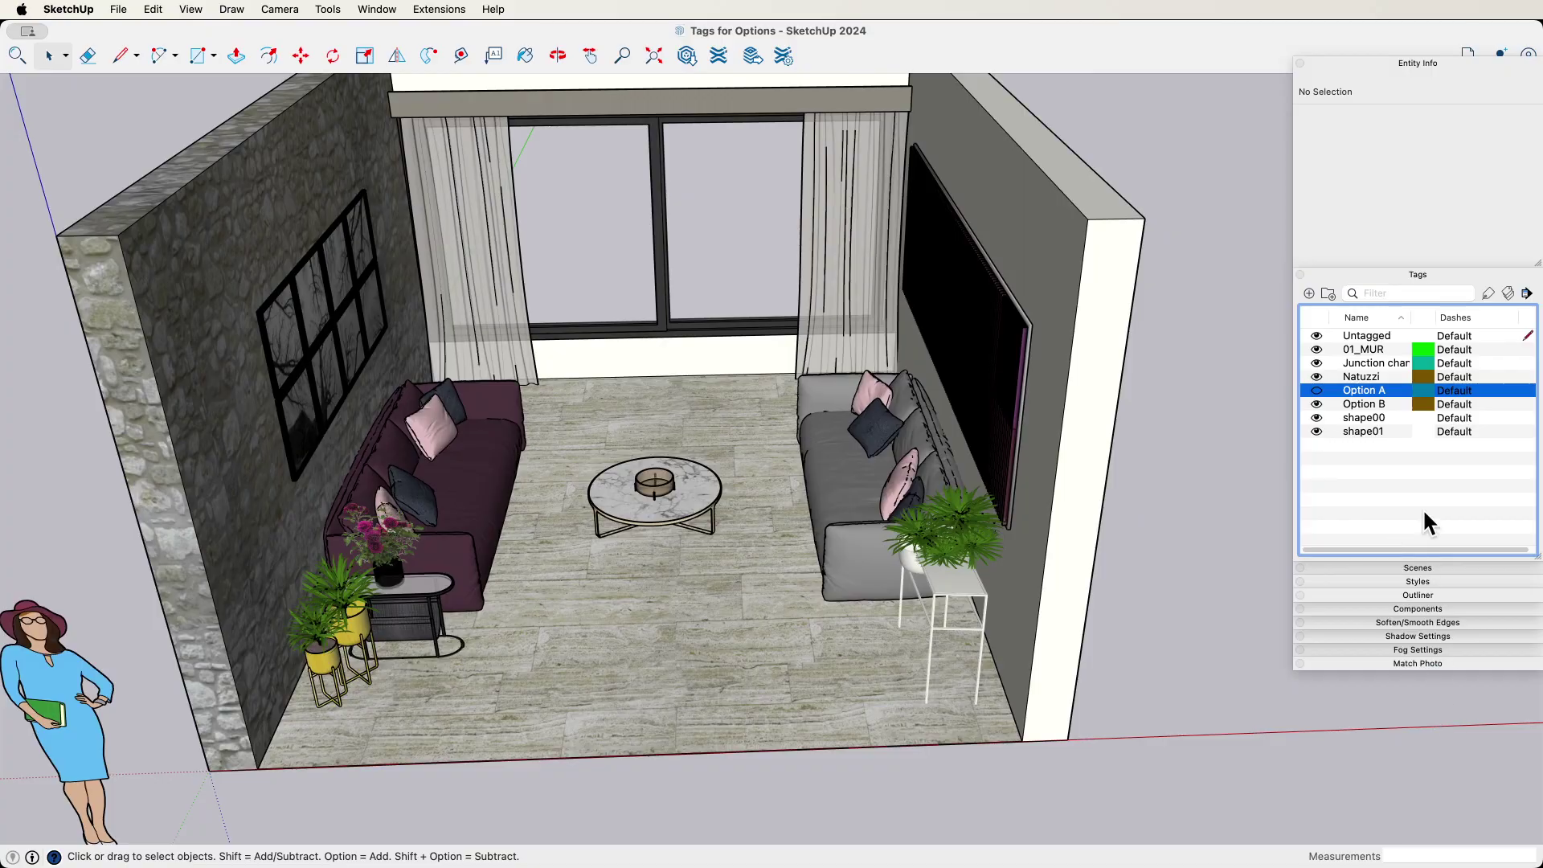
Step: Collapse the entity information, shorten the tag list and open the scene manager with its scene details
click(1412, 61)
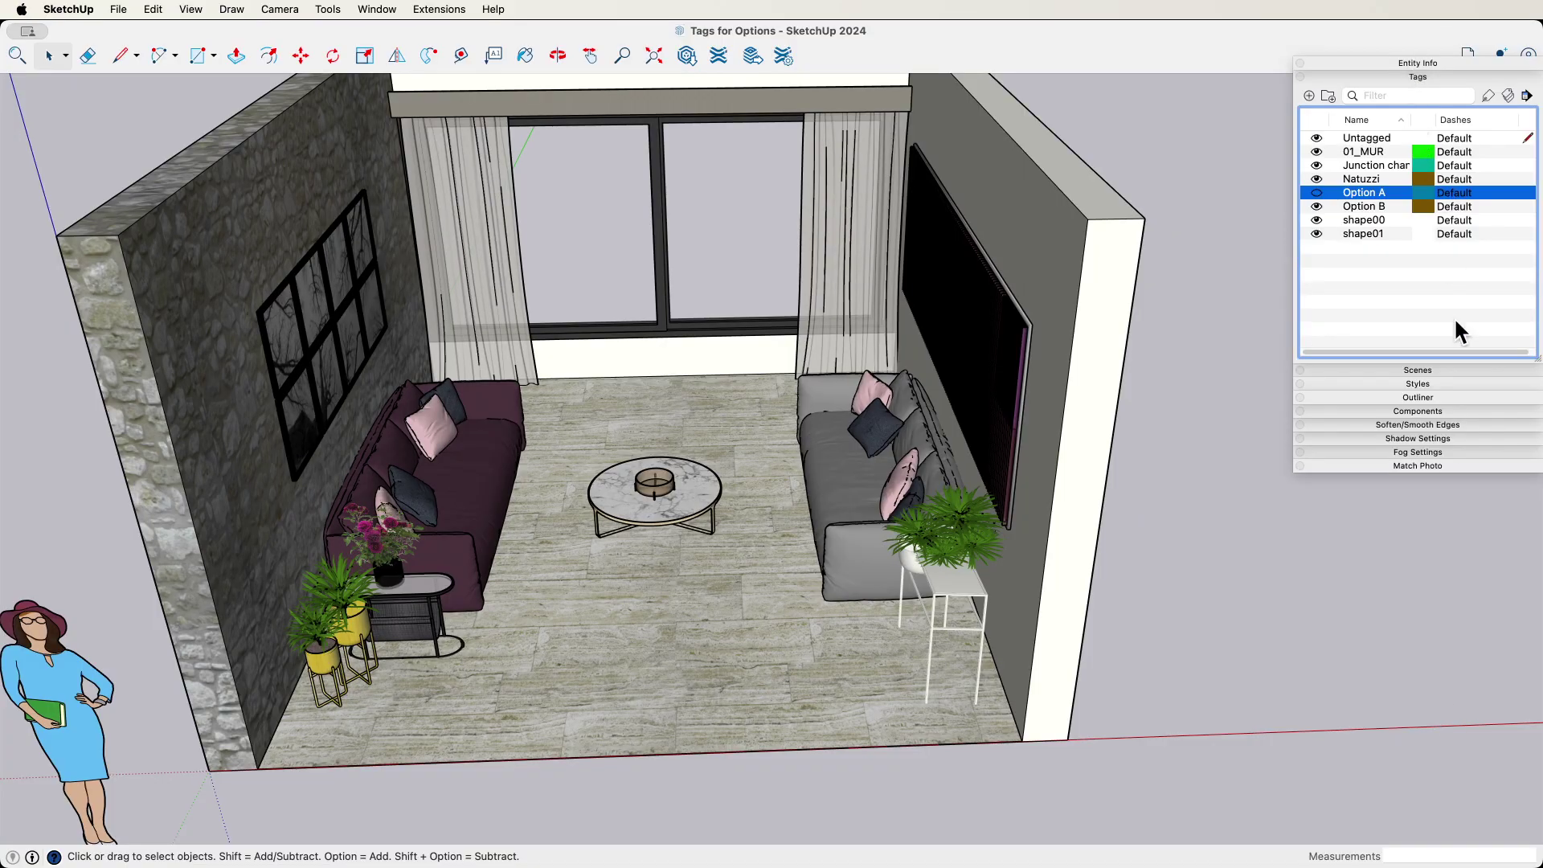
click(1418, 372)
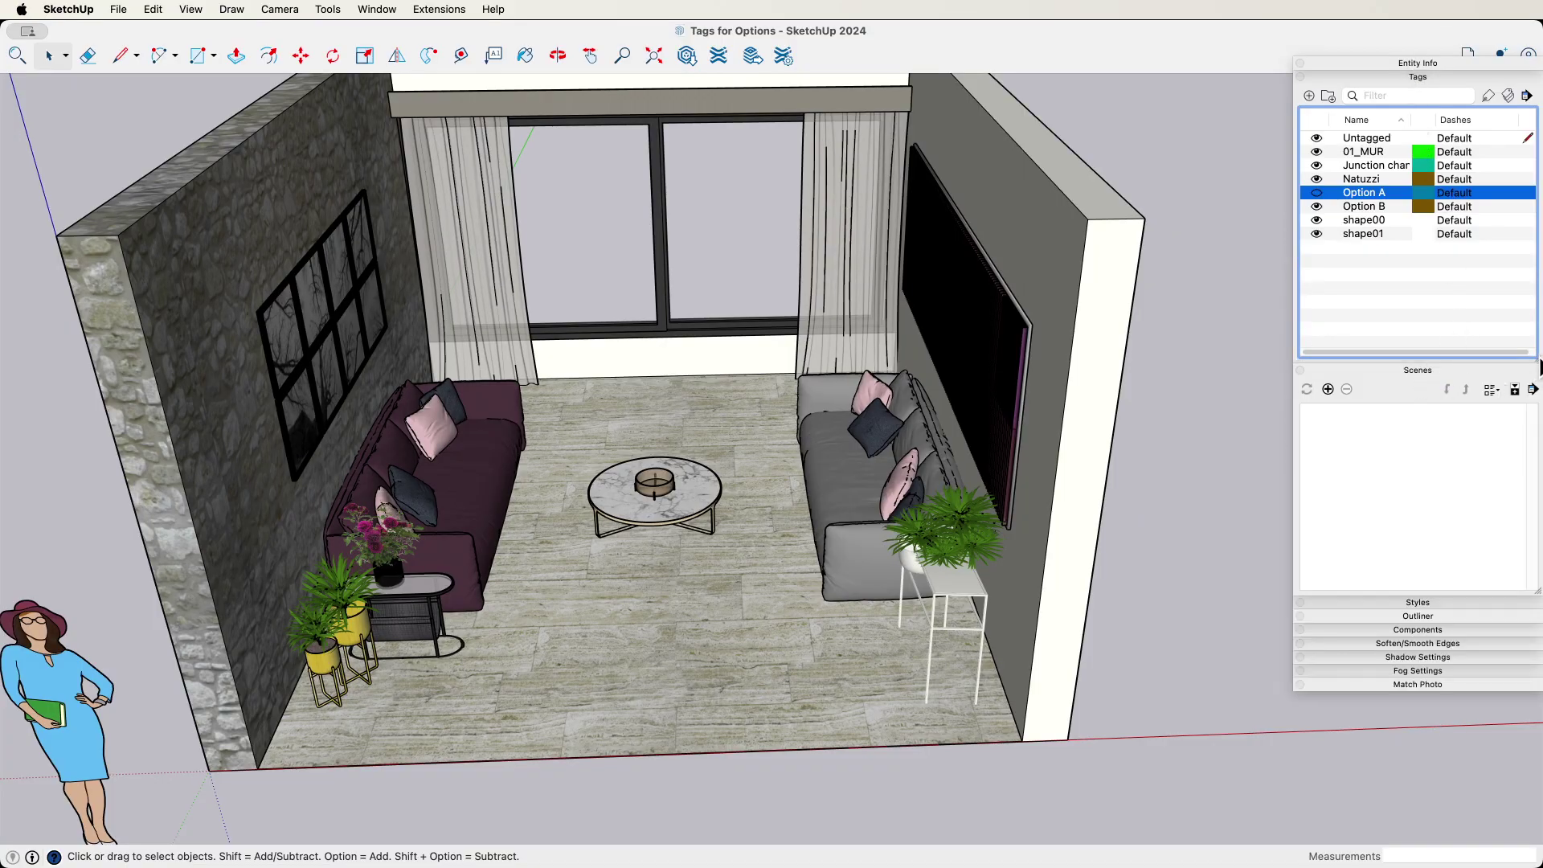
drag(1535, 357, 1533, 259)
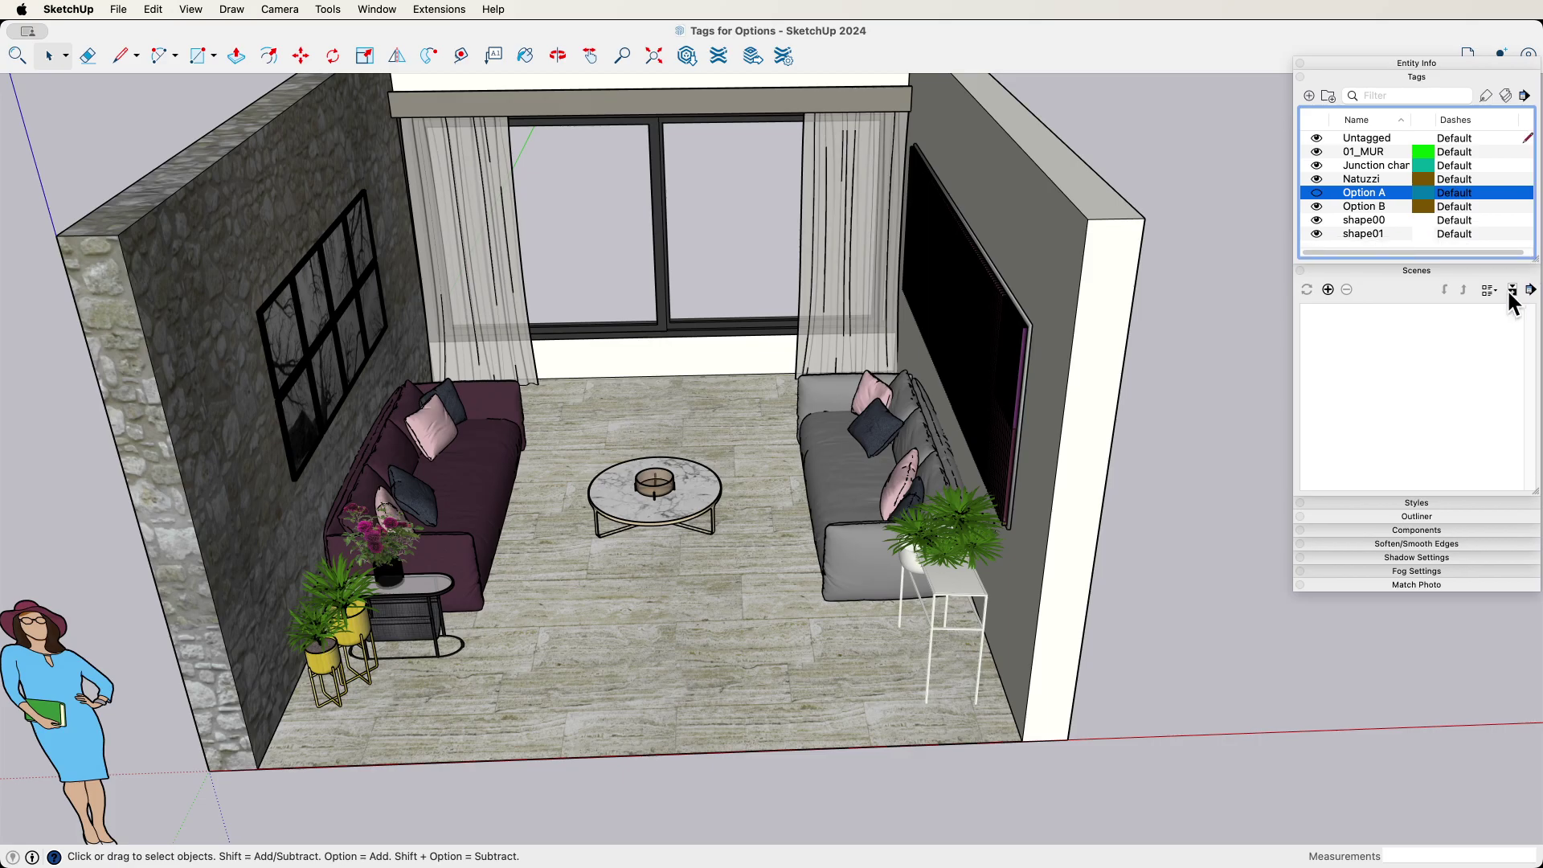
click(1513, 291)
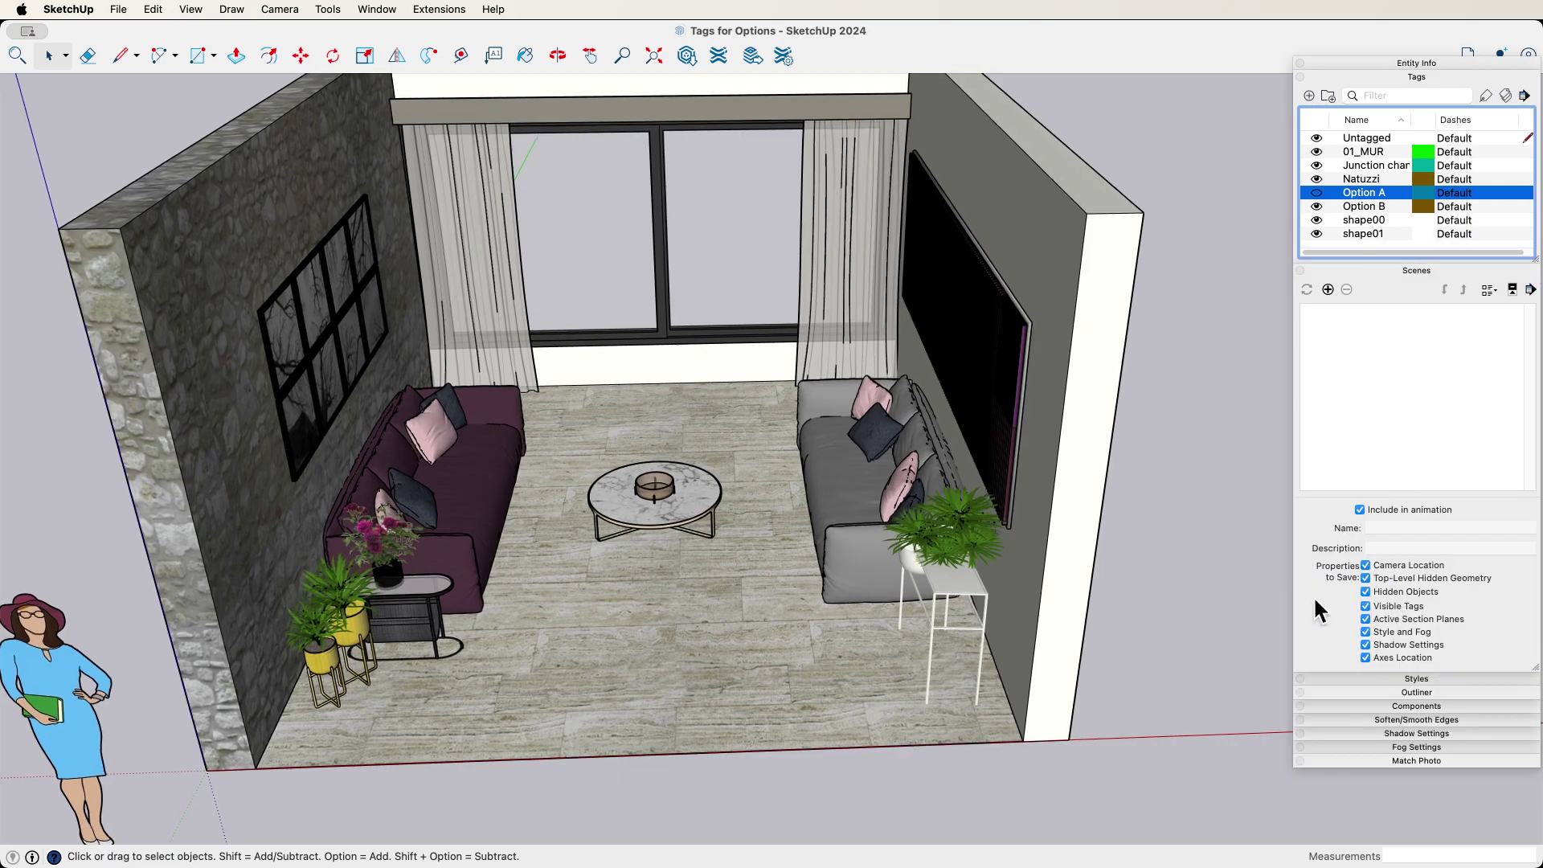
Step: Hide the Option B tag and show the Option A tag with the whole room in view
scroll(992, 395, down, 3)
scroll(993, 393, up, 3)
shift+middle_drag(976, 375, 991, 349)
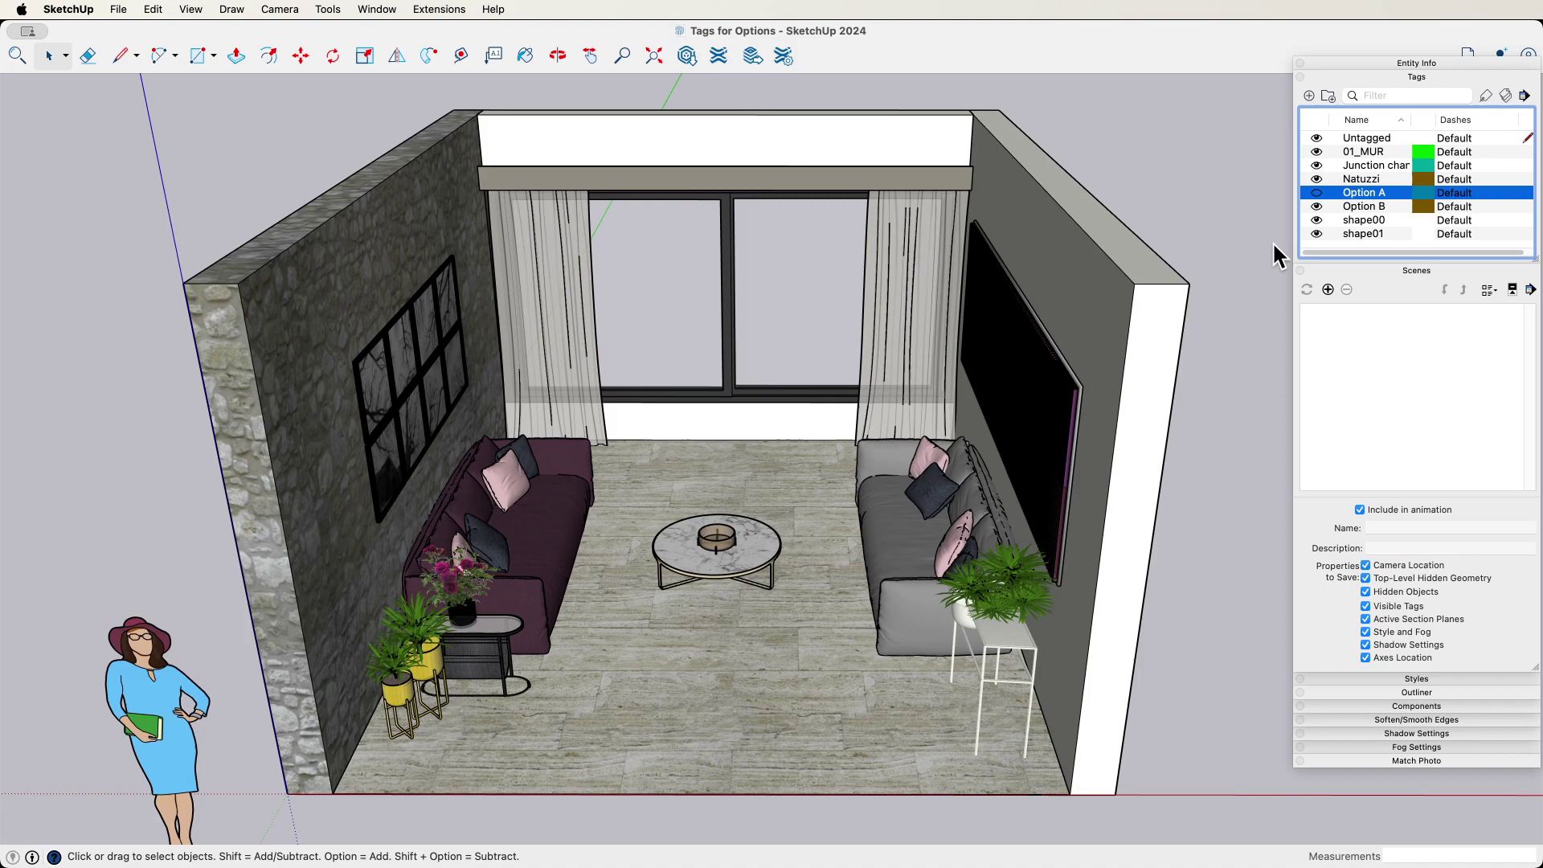
click(1317, 207)
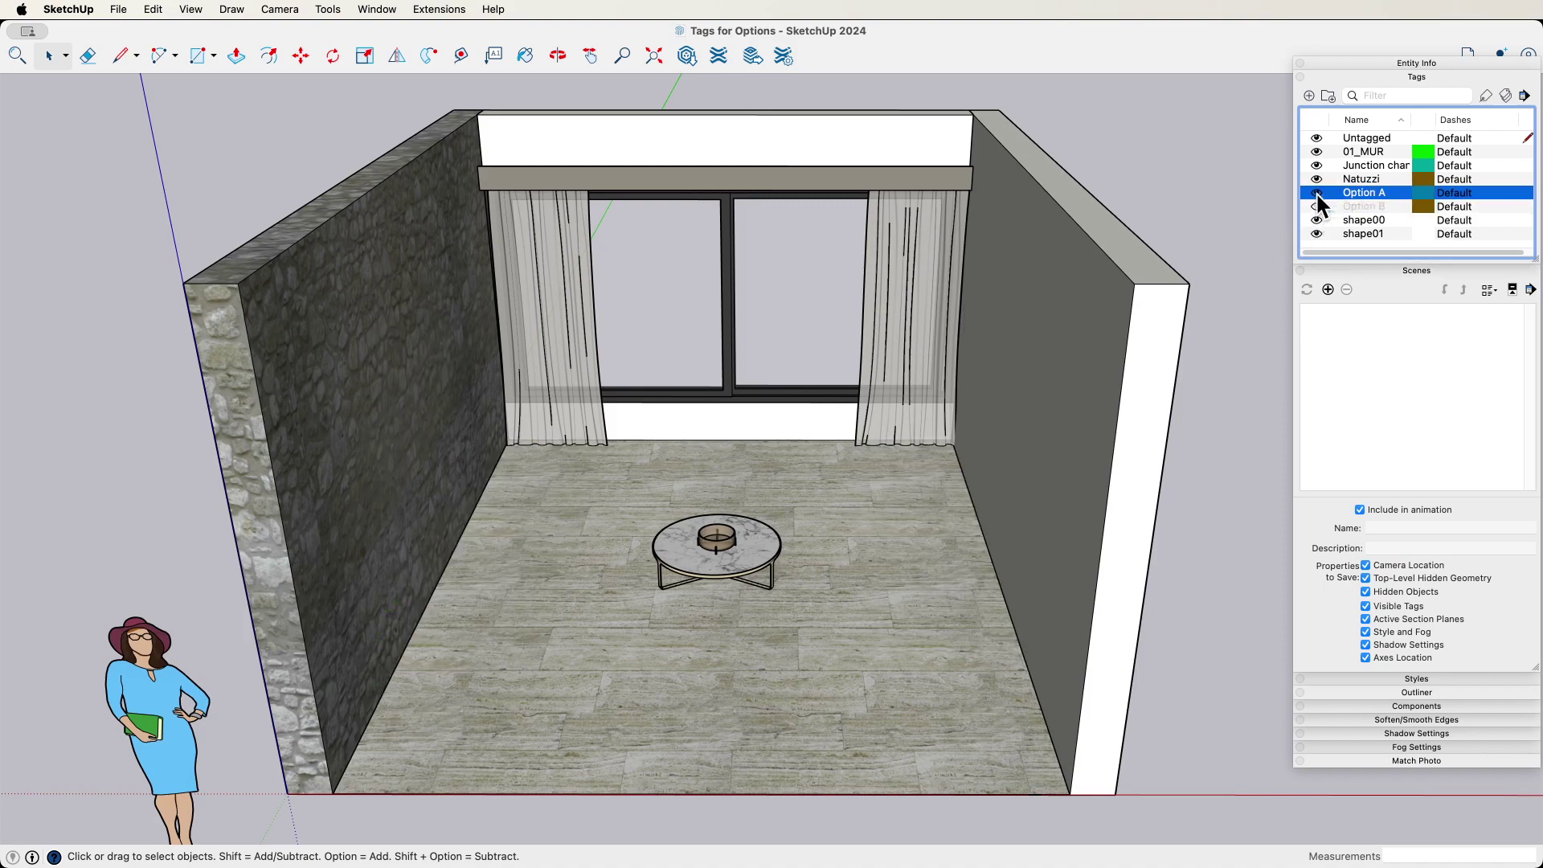
click(1316, 193)
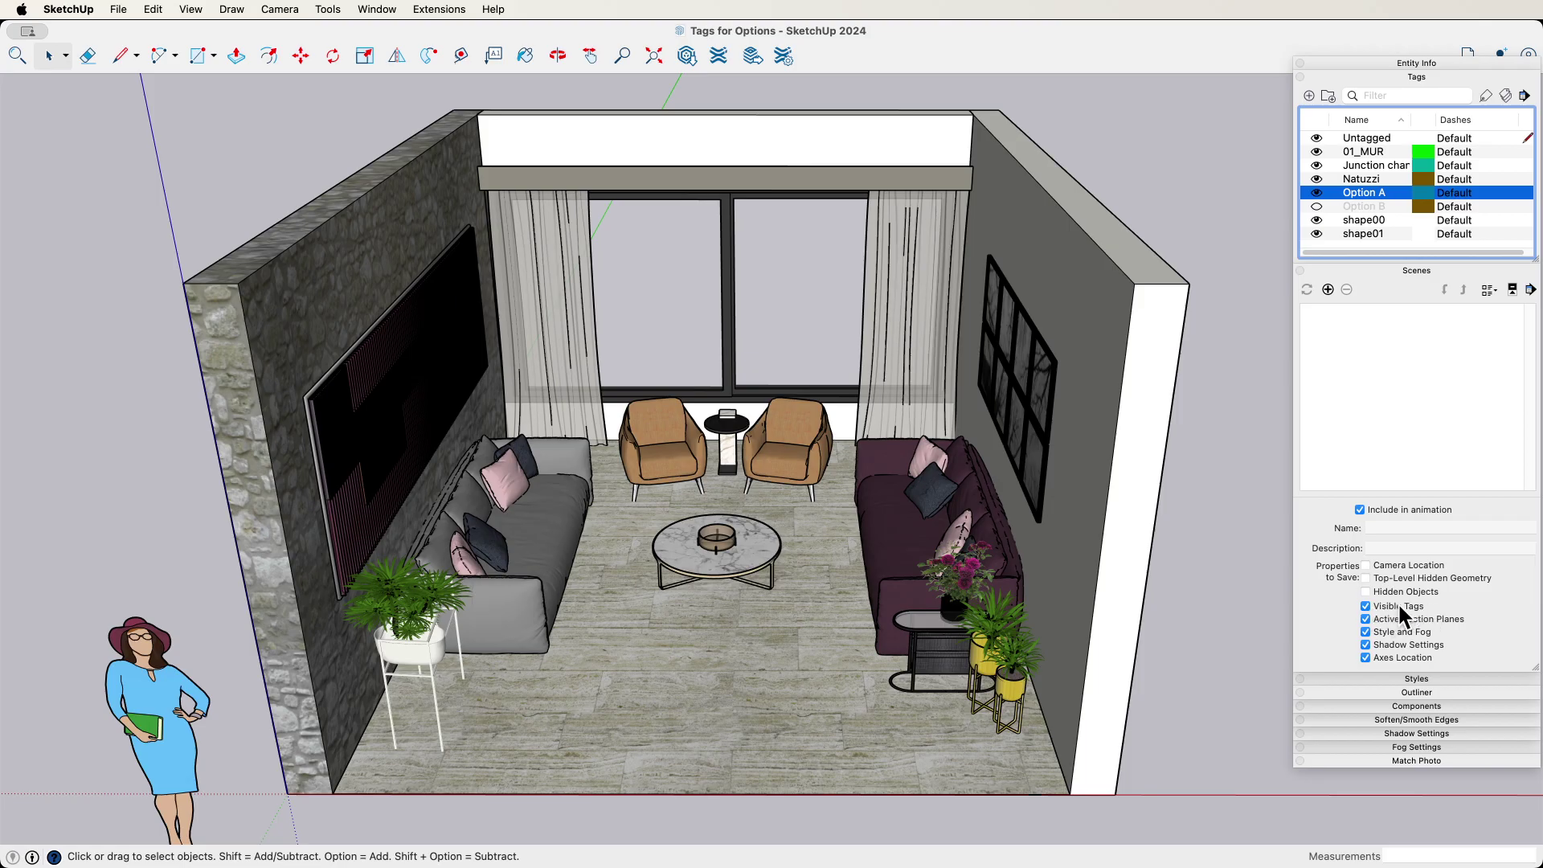
Step: Create a scene that saves only Visible Tags, storing the style changes as a new style
click(1365, 619)
click(1365, 632)
click(1366, 658)
click(1328, 291)
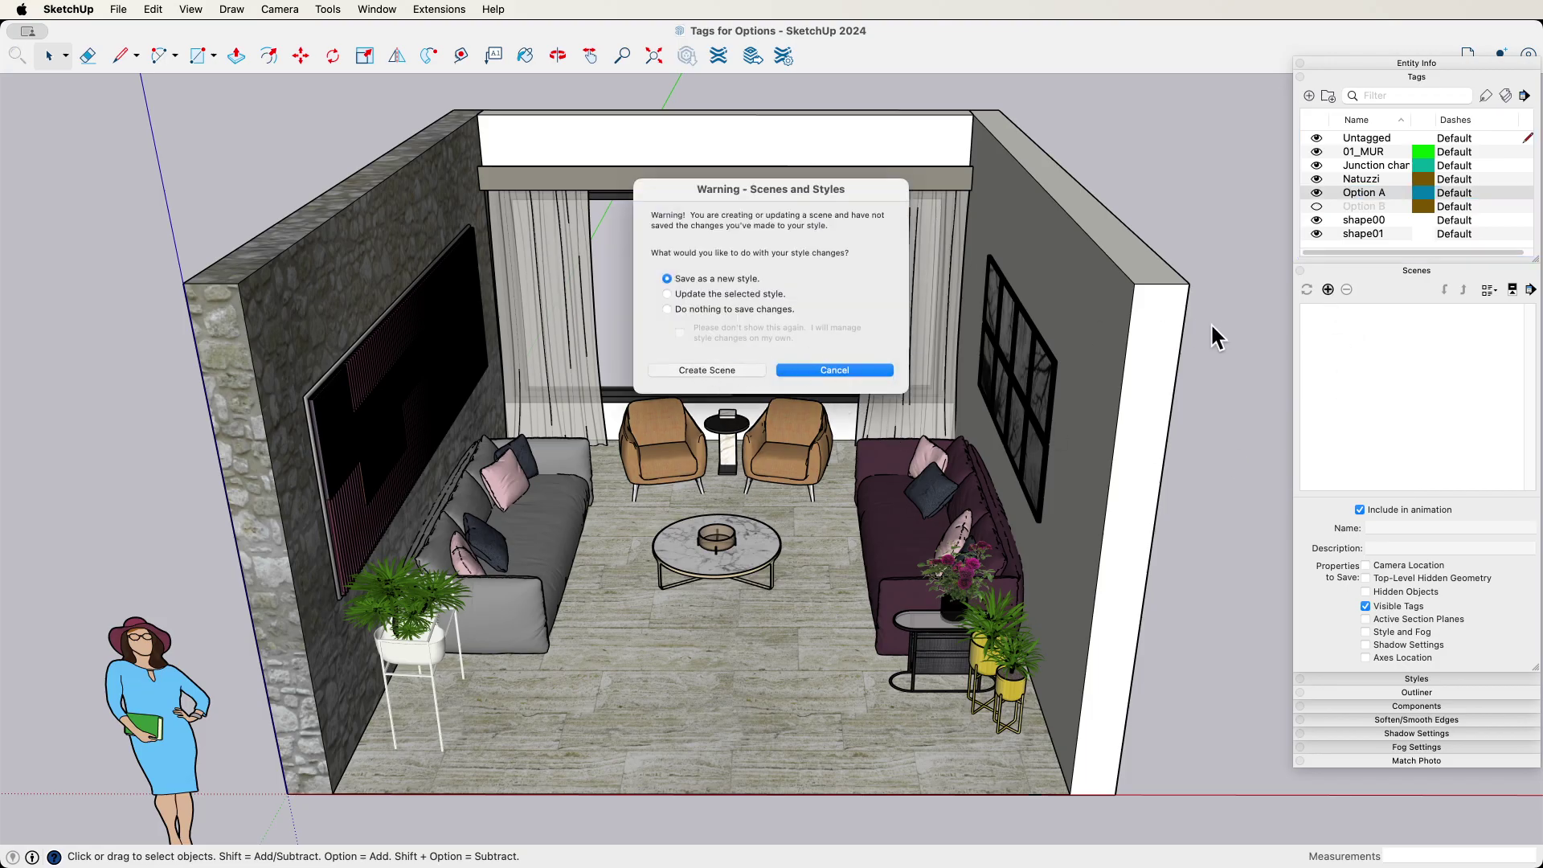
click(717, 373)
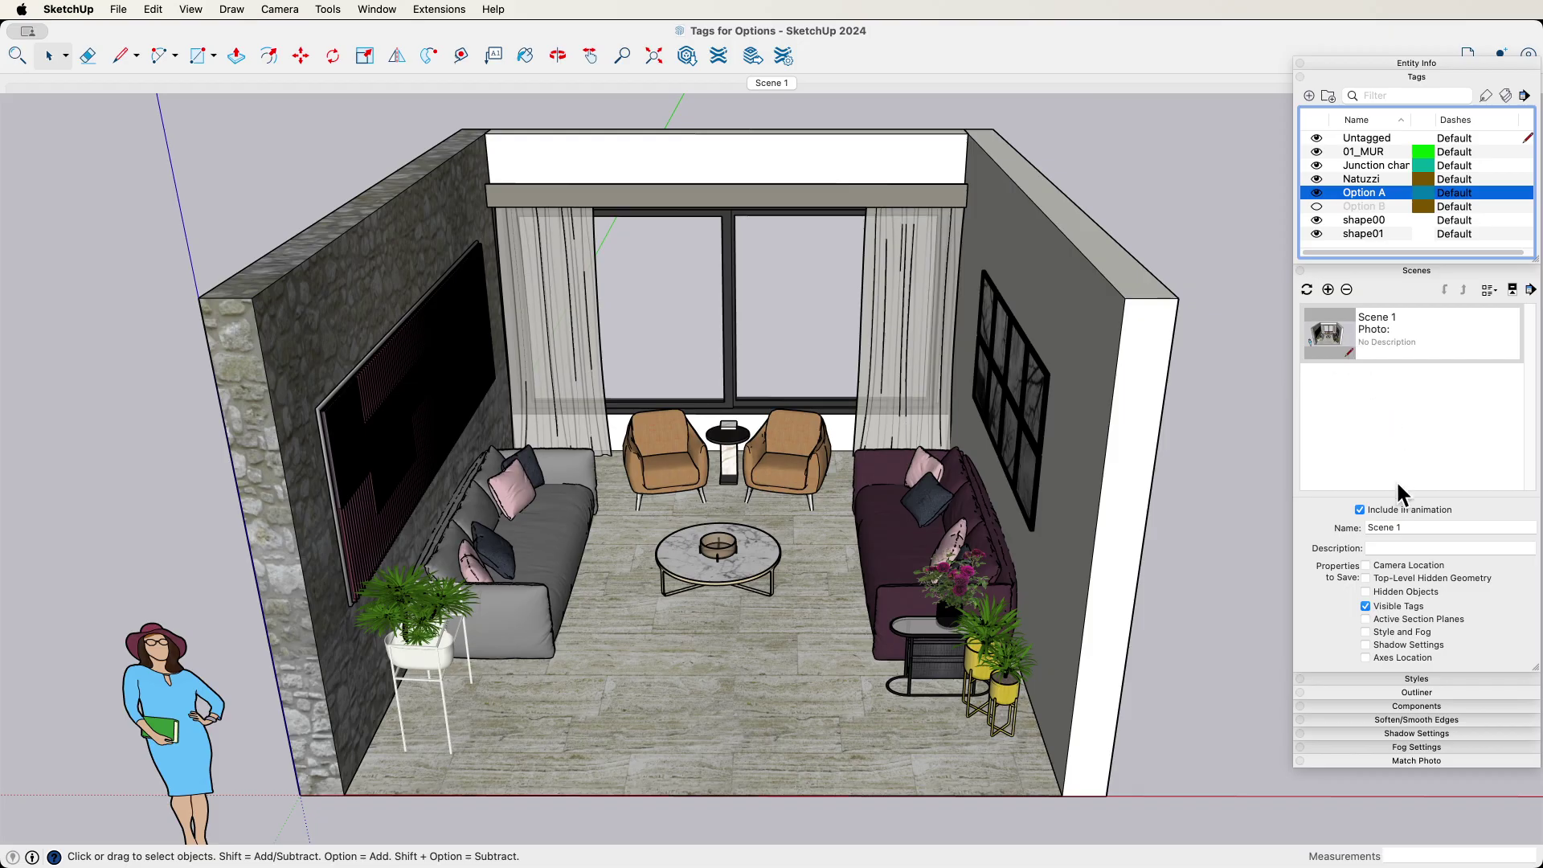
Step: Rename the new scene as Furniture A
click(1405, 527)
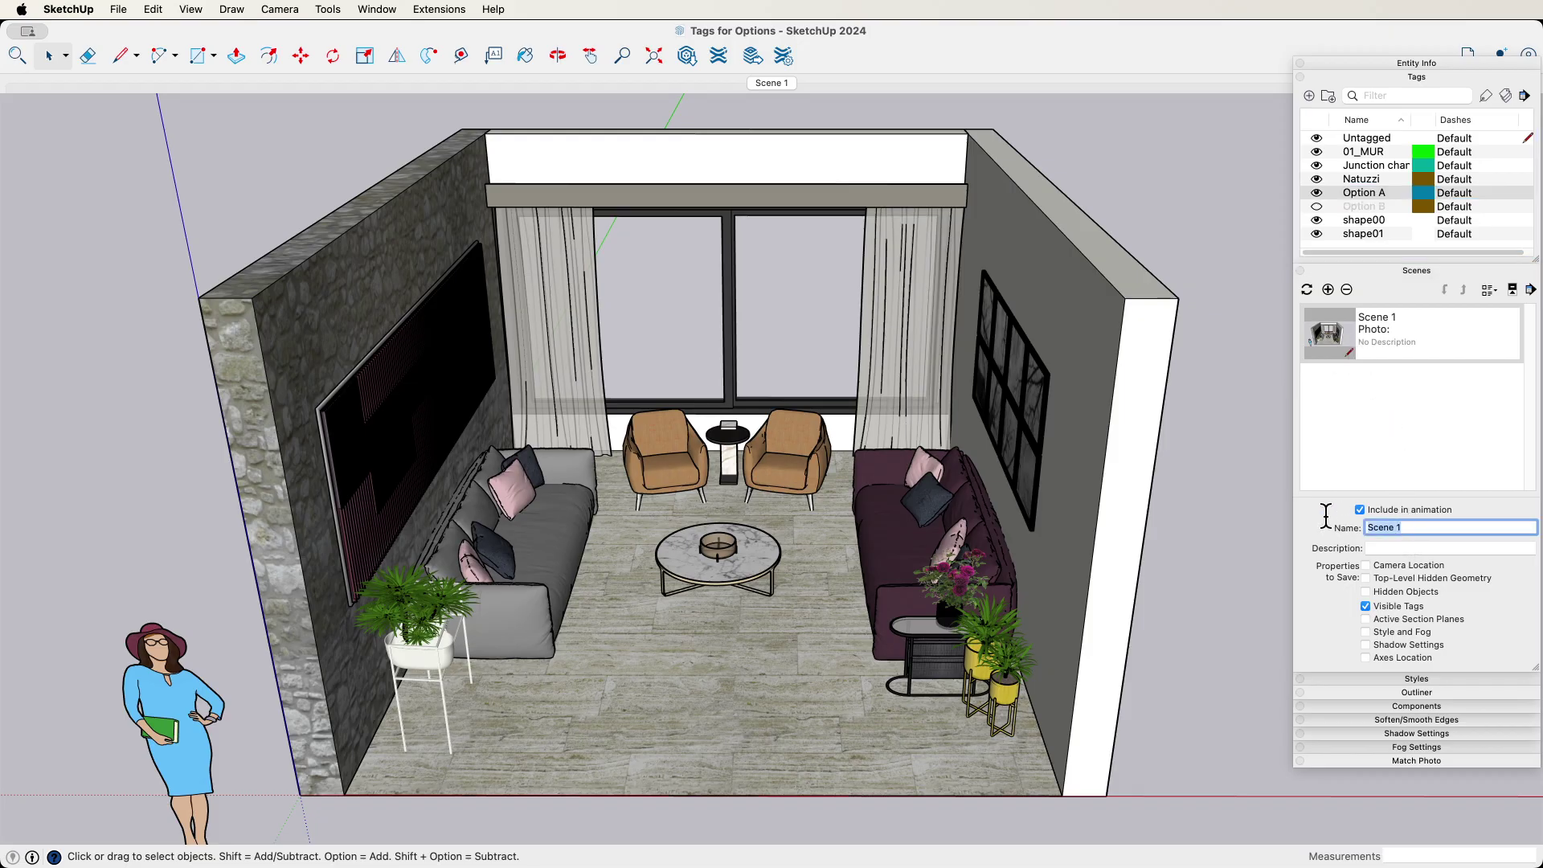
text(FUrn)
key(Return)
Step: Hide Option A, show Option B and add a second scene named Funiture B for that layout
click(1316, 193)
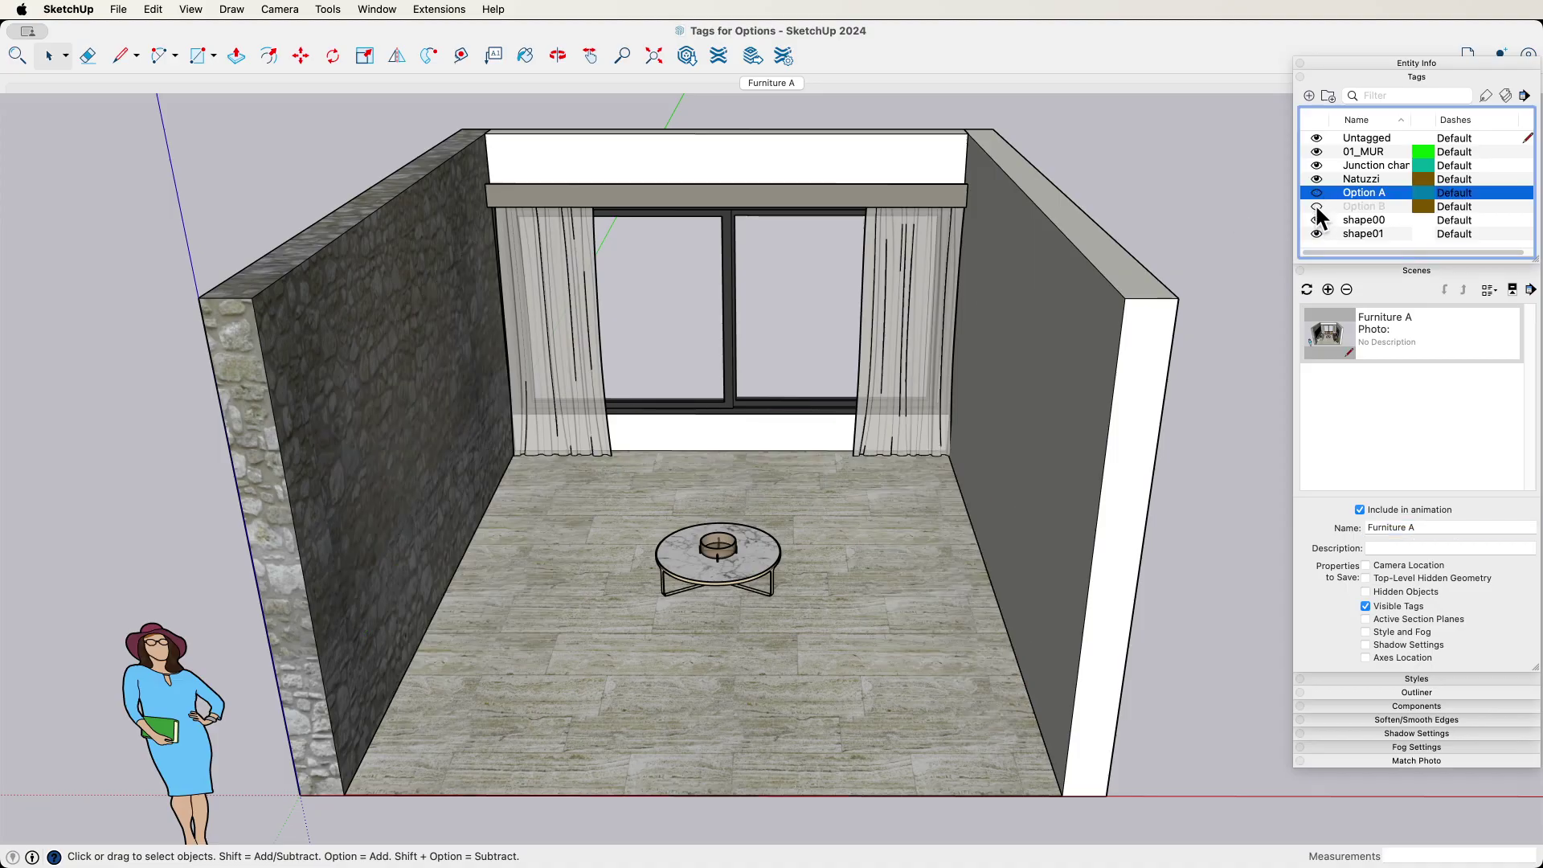
click(1317, 206)
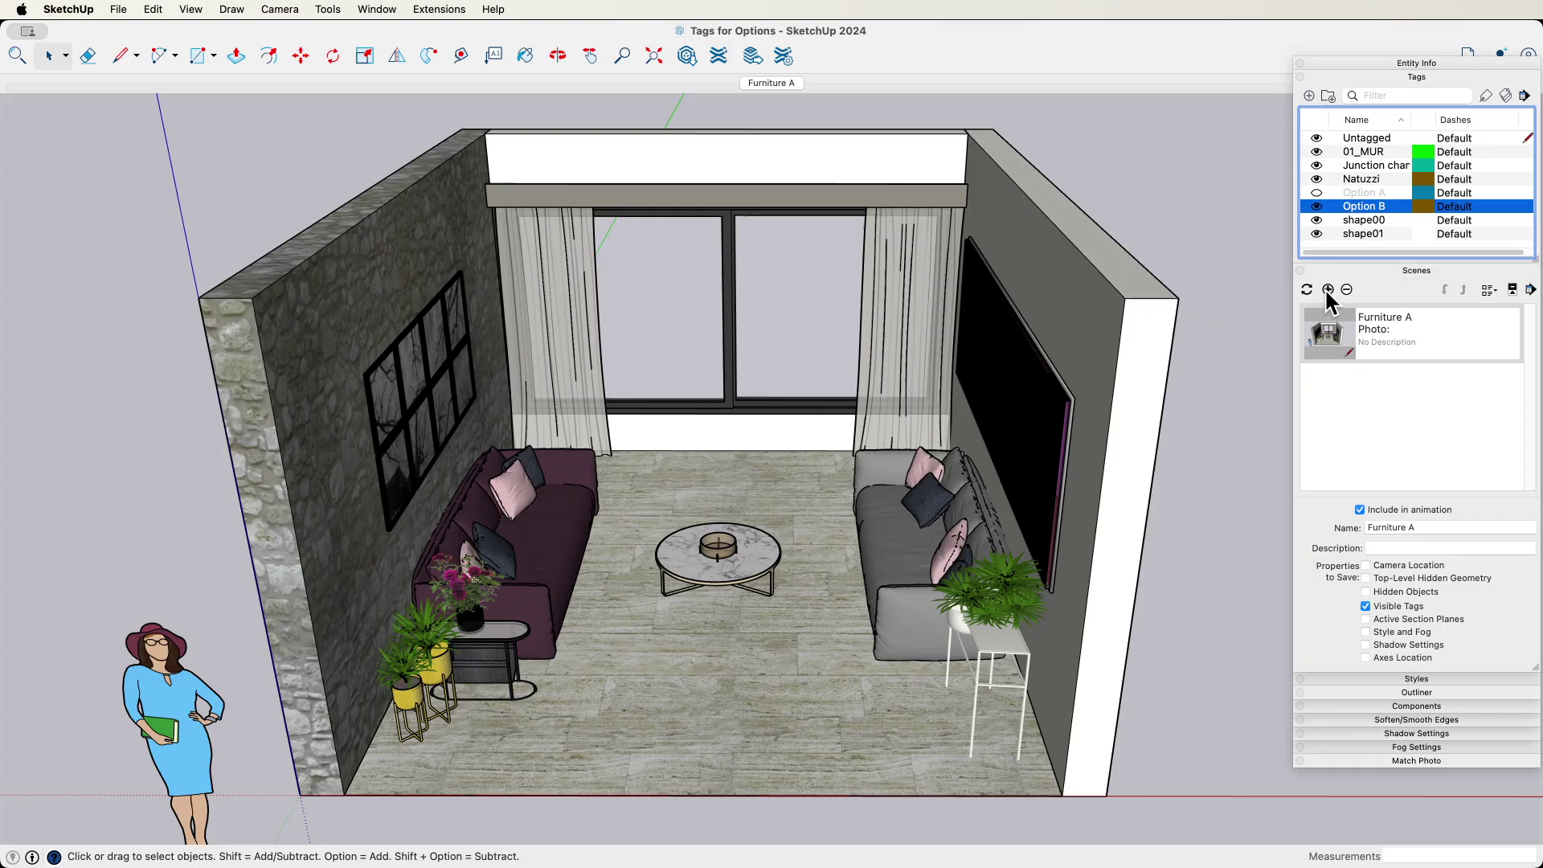
click(1327, 289)
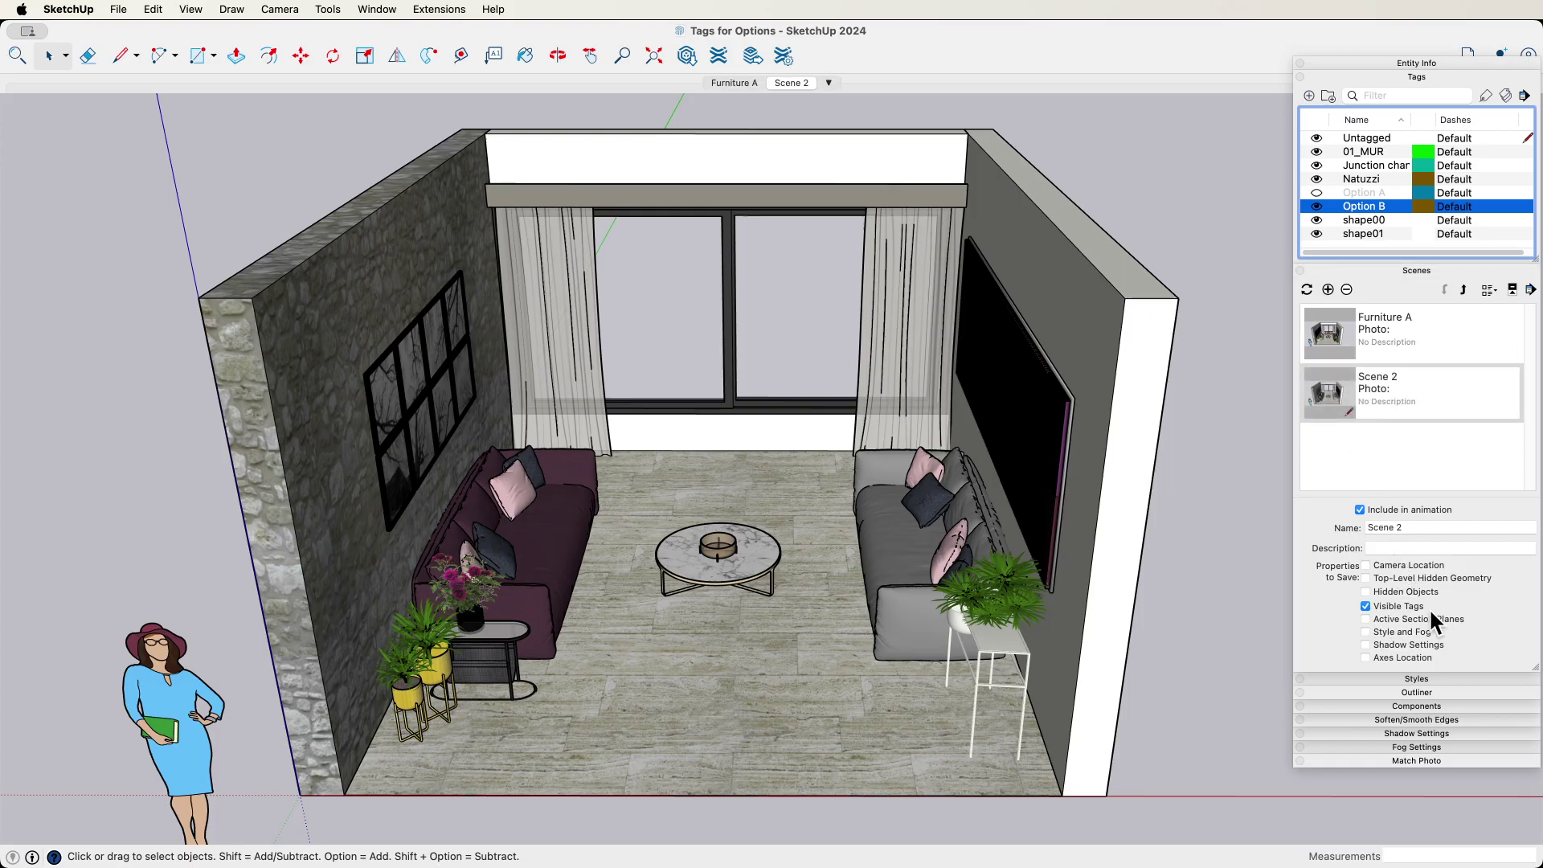
click(1380, 528)
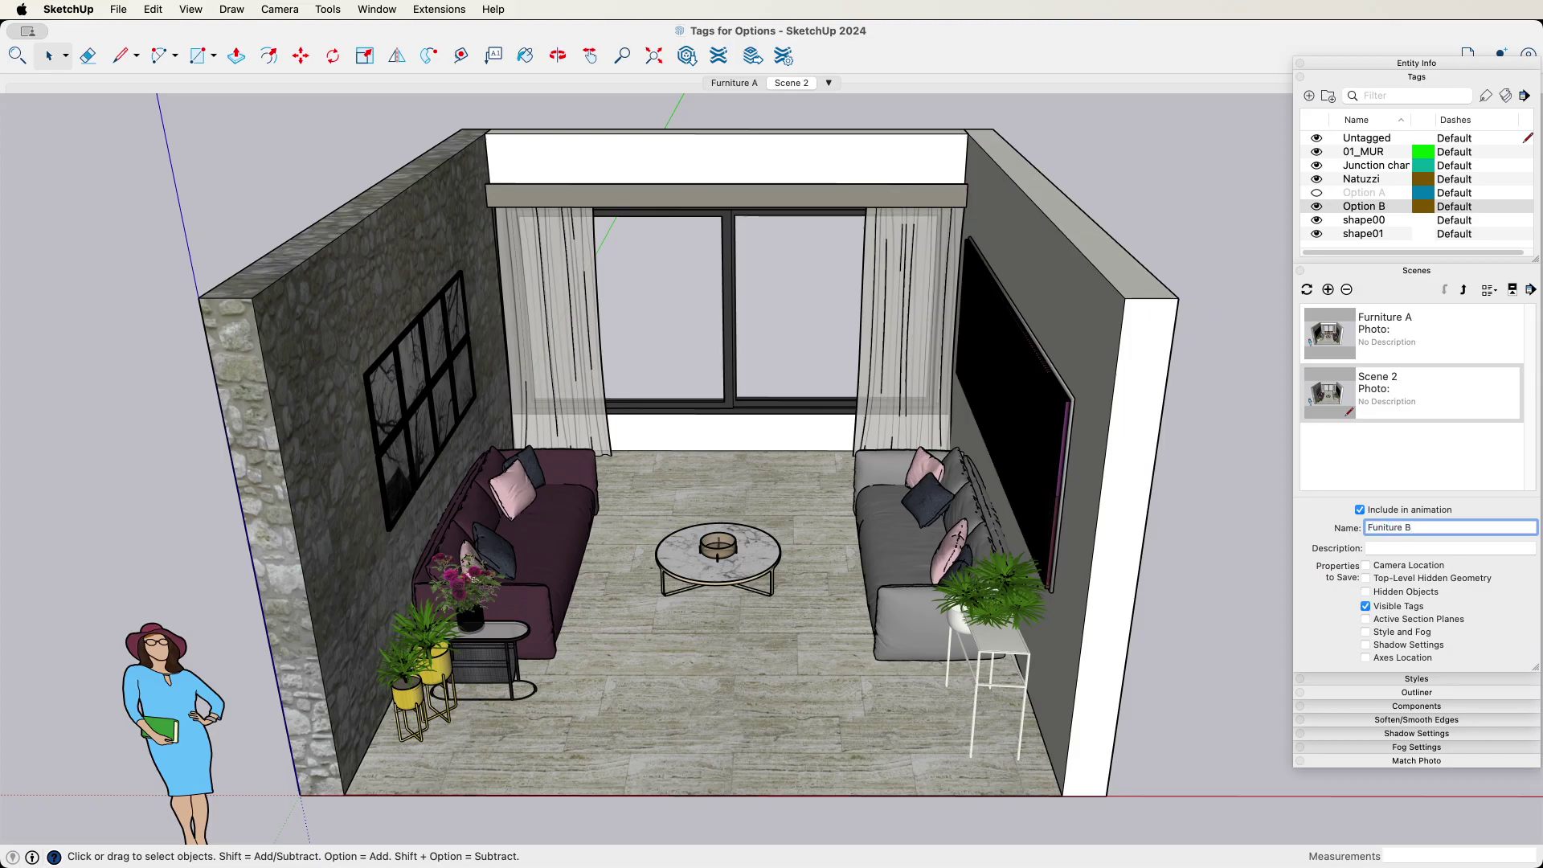
key(Return)
Step: Switch between the Furniture A and Funiture B scenes to check which layout each one shows
click(725, 84)
click(785, 81)
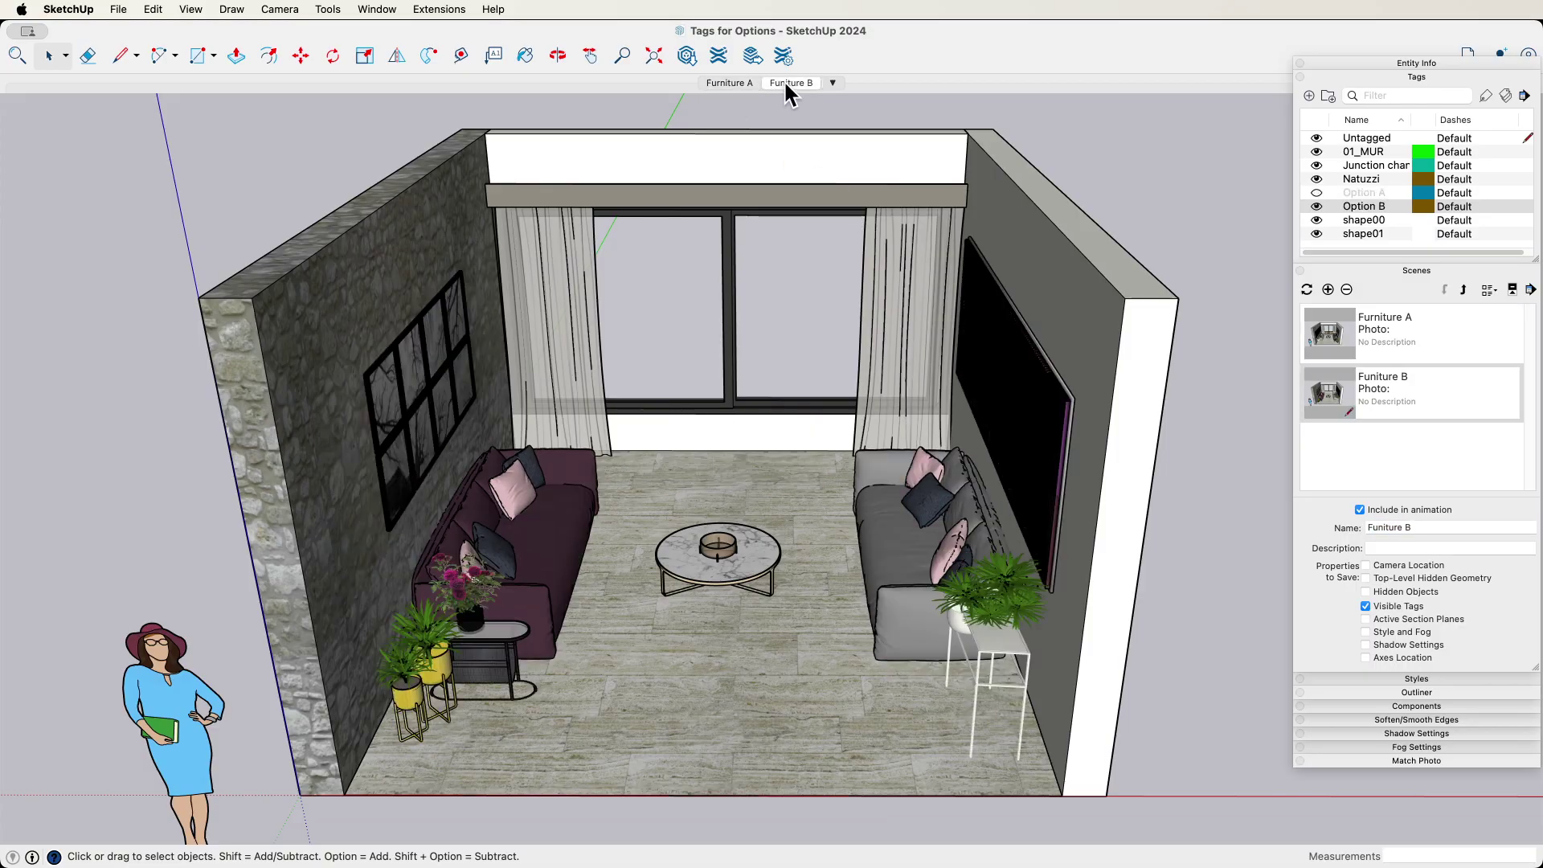
click(736, 81)
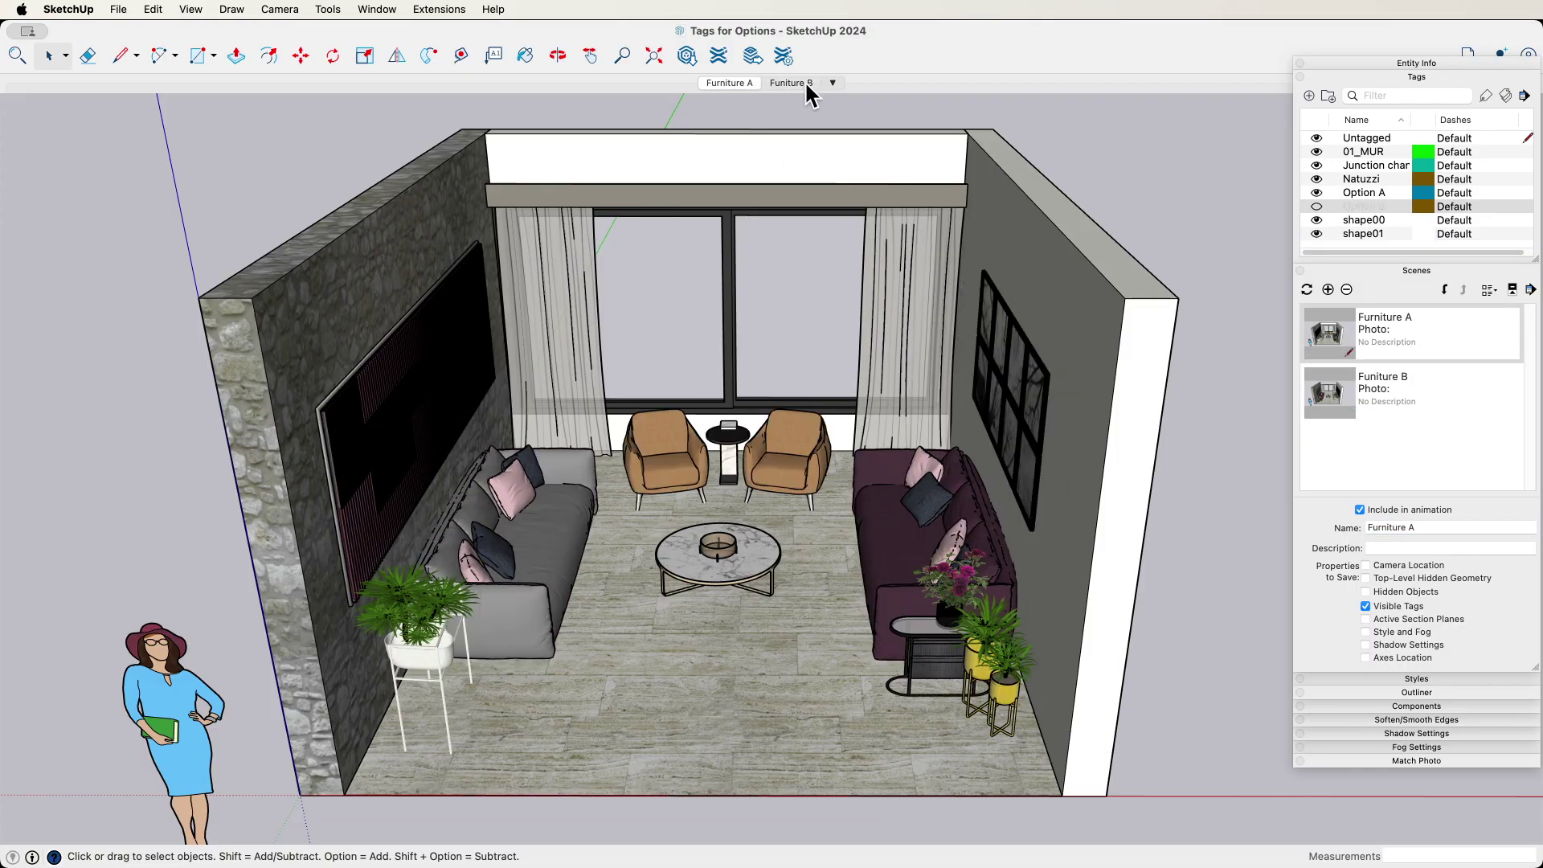
click(807, 84)
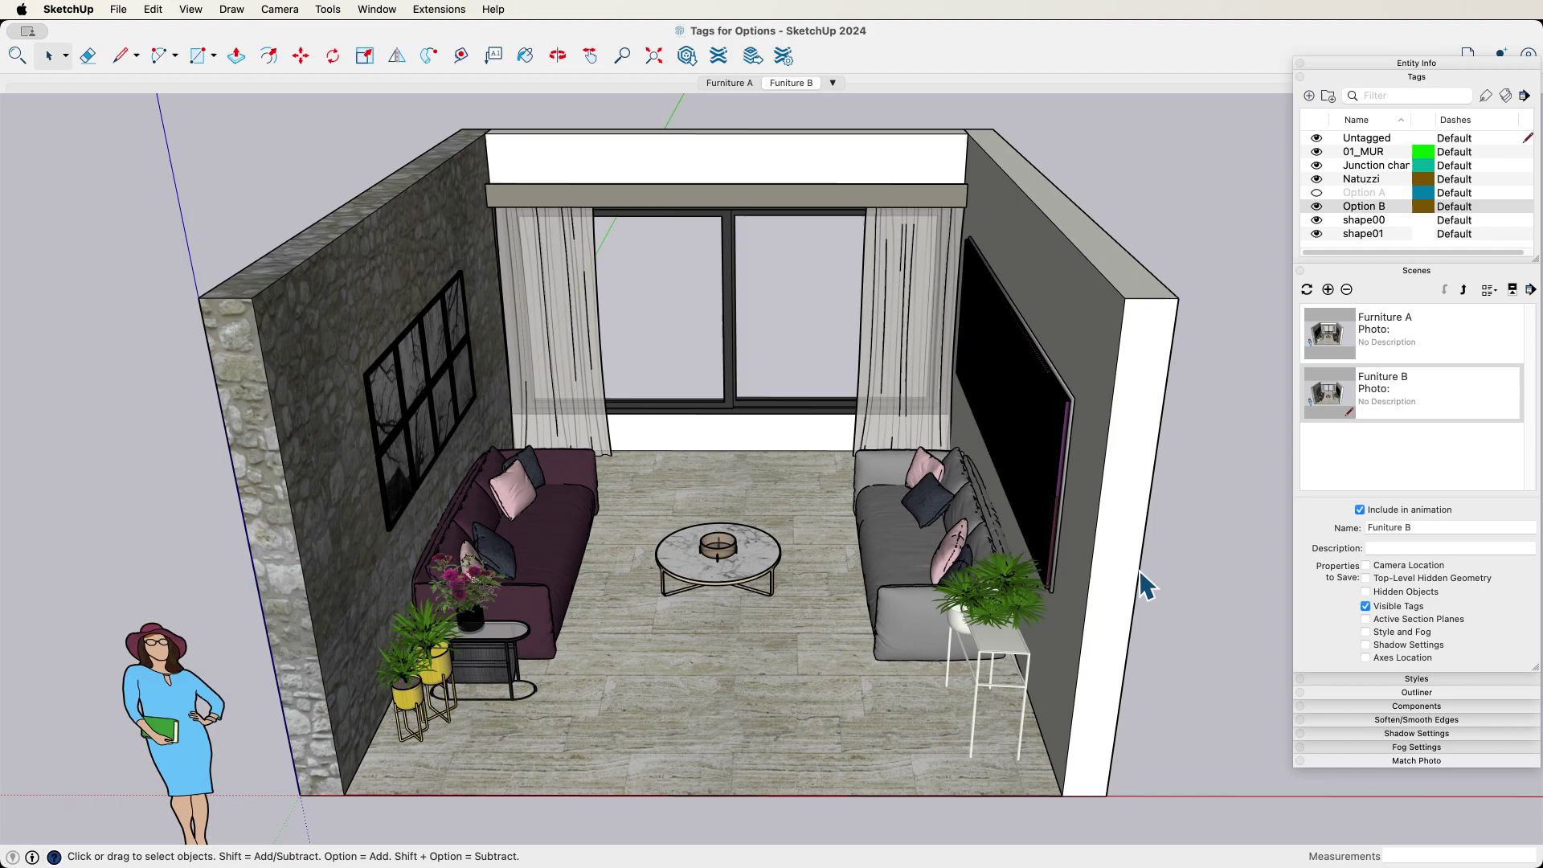
Step: Compare both furniture scenes from close-up views inside the room, looking at each sofa and wall
scroll(1114, 558, up, 8)
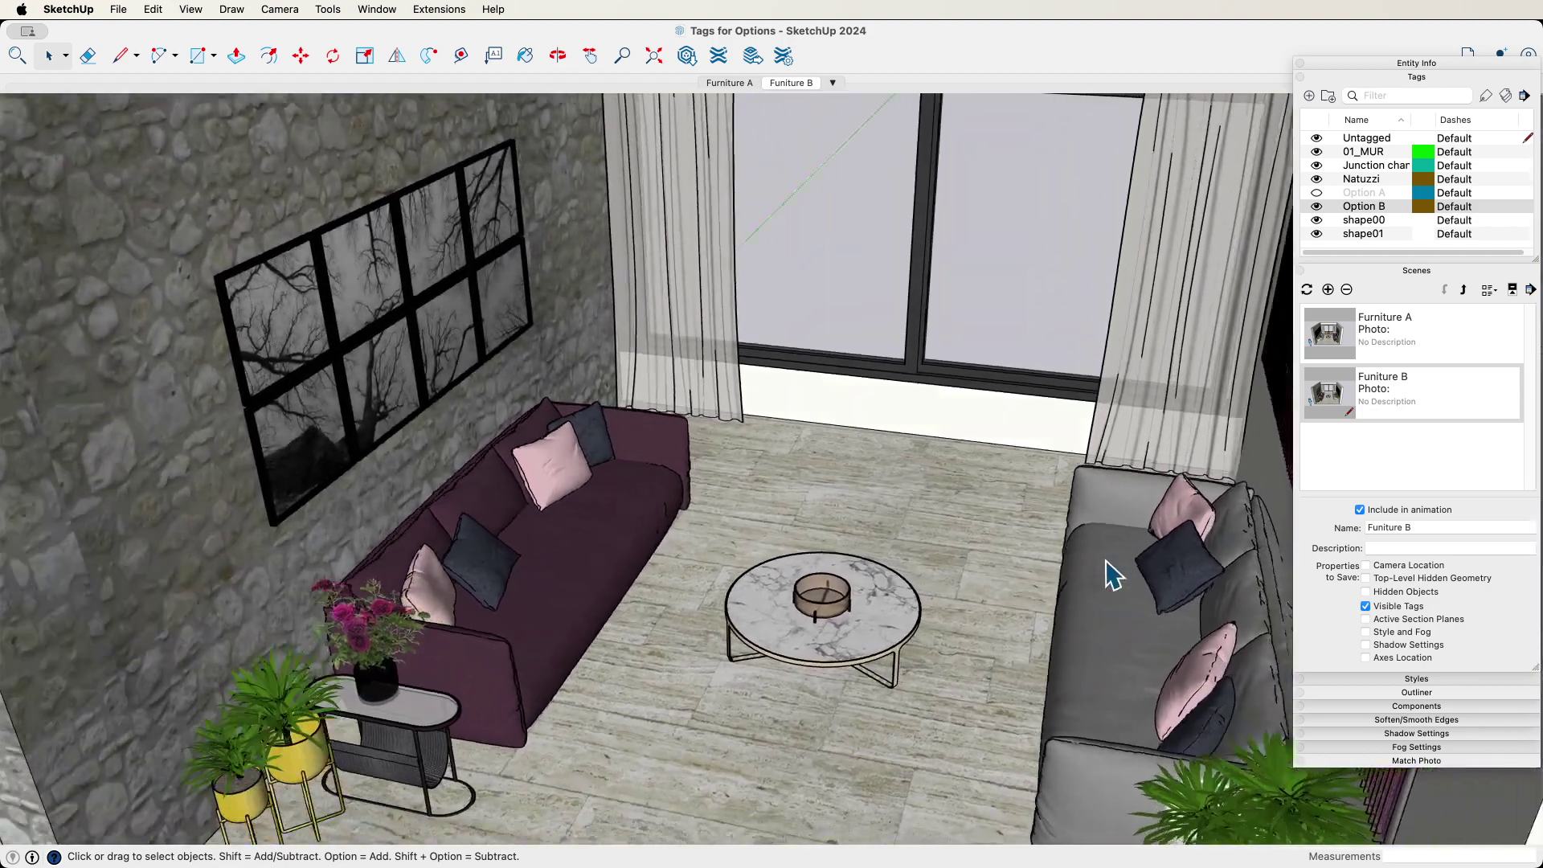
middle_drag(1106, 561, 1109, 443)
click(726, 83)
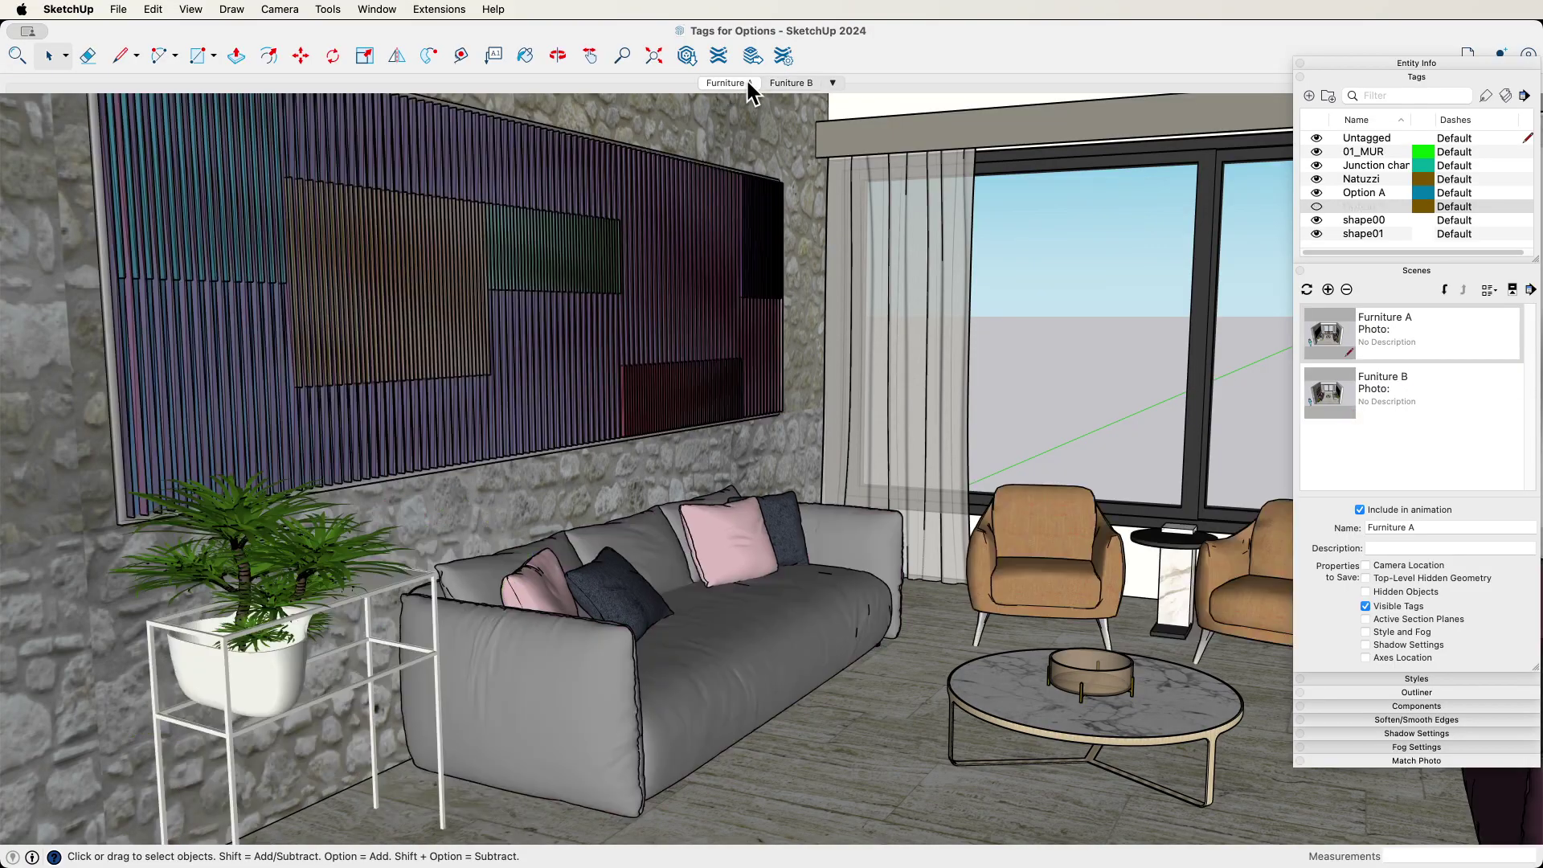
click(781, 84)
click(726, 83)
click(787, 83)
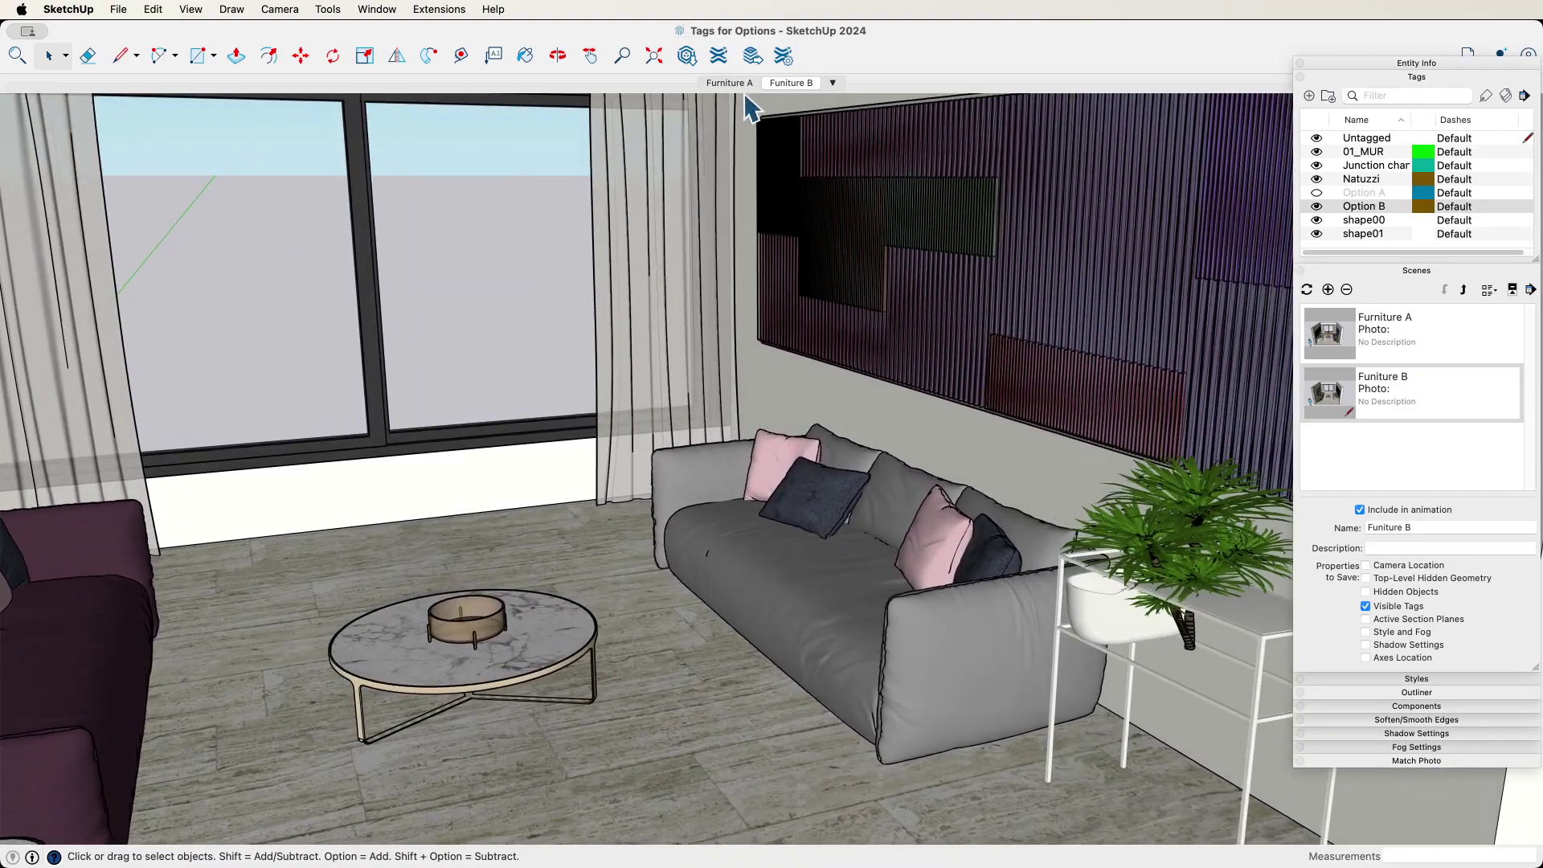
click(741, 83)
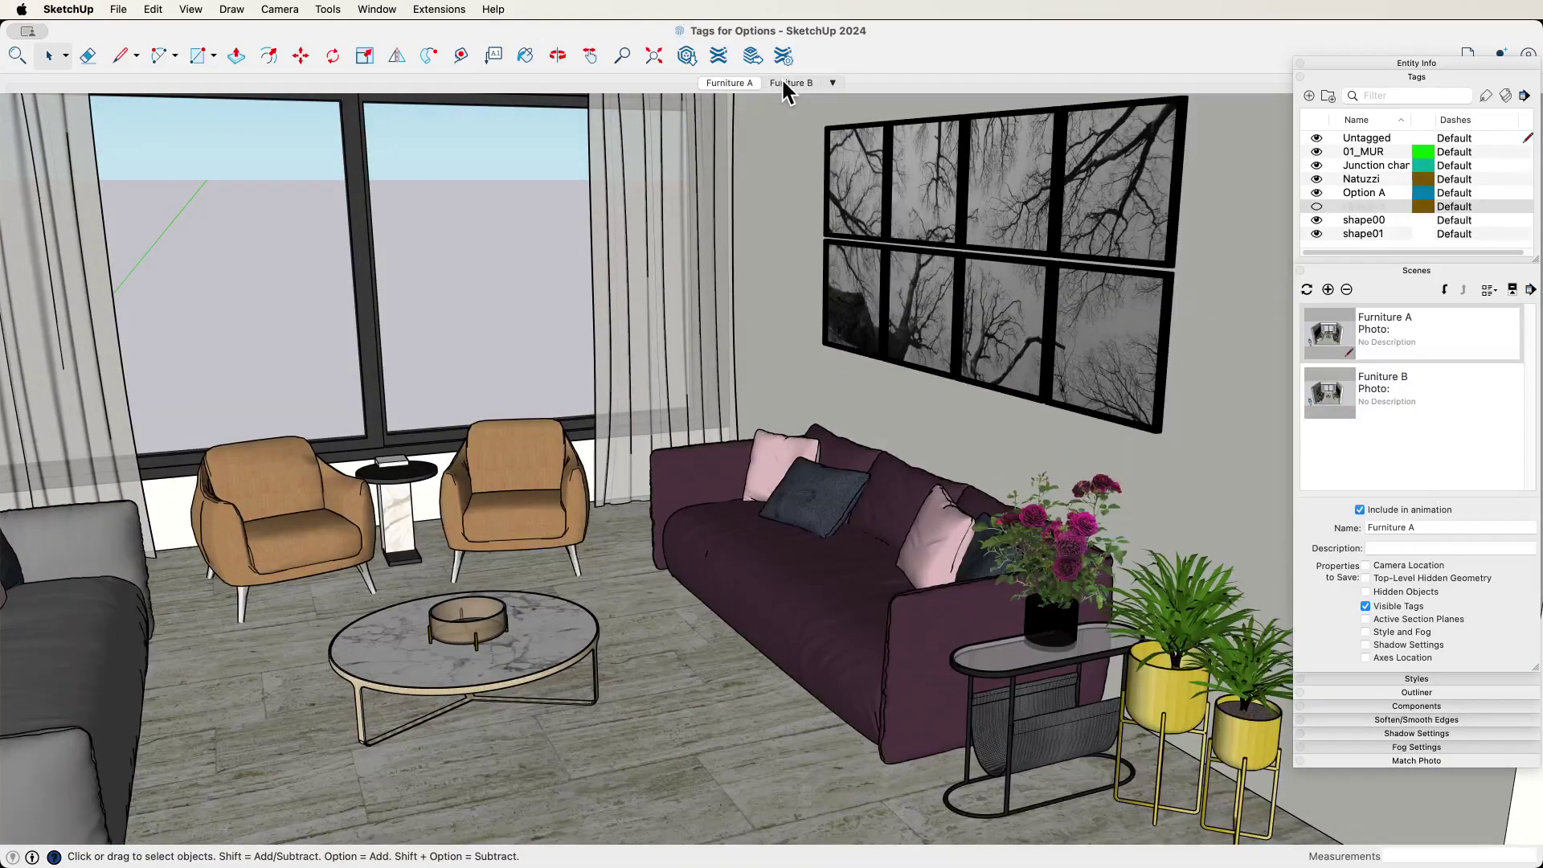
click(783, 83)
click(722, 82)
Step: Compare the two scenes from several wider angles of the room, finishing on Furniture A
click(788, 83)
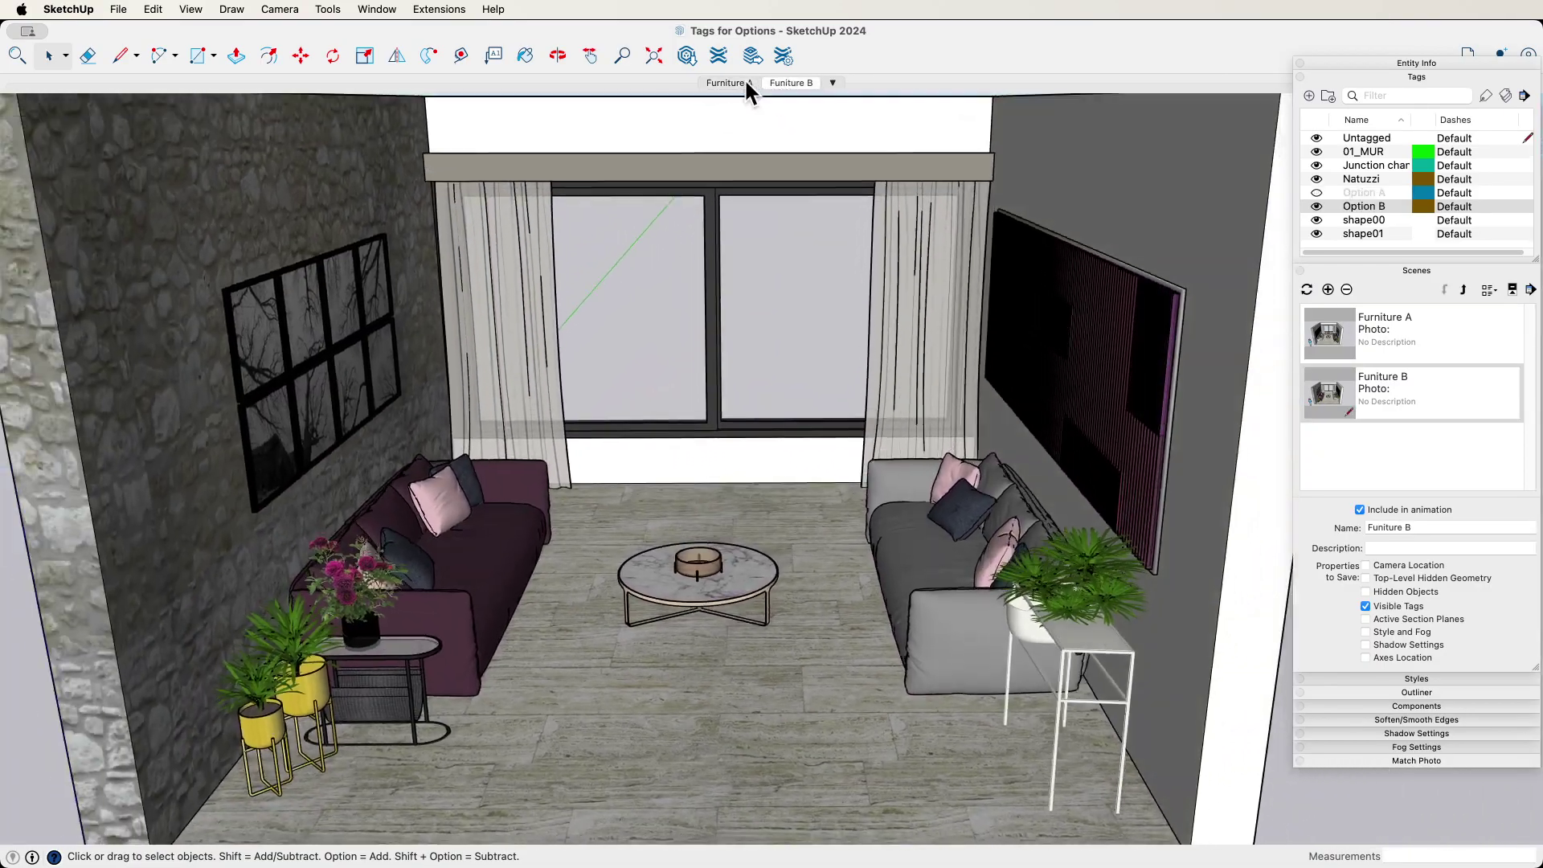
click(745, 80)
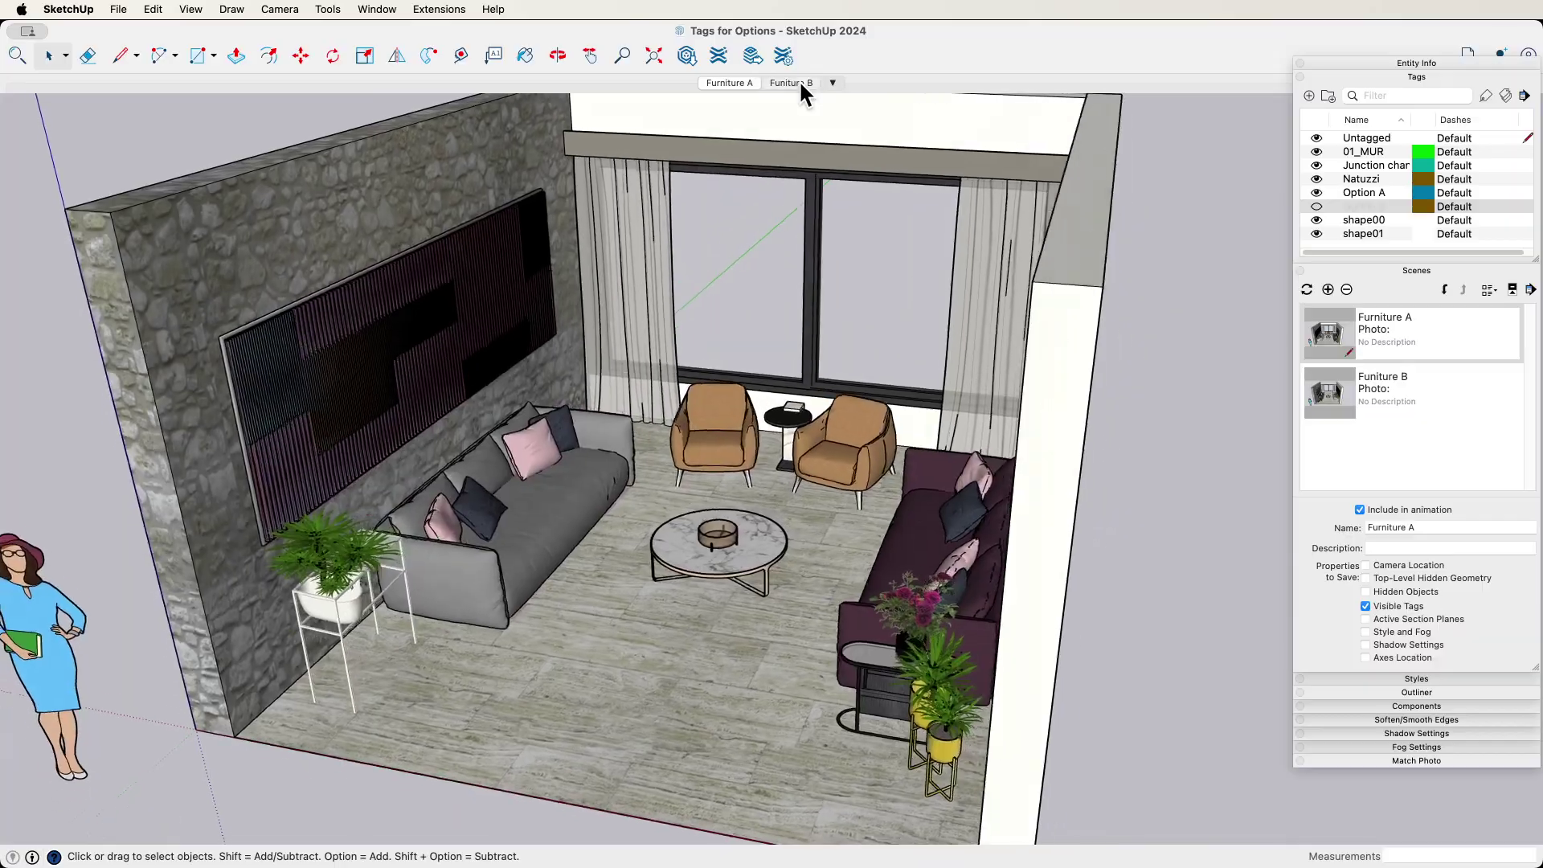
click(799, 81)
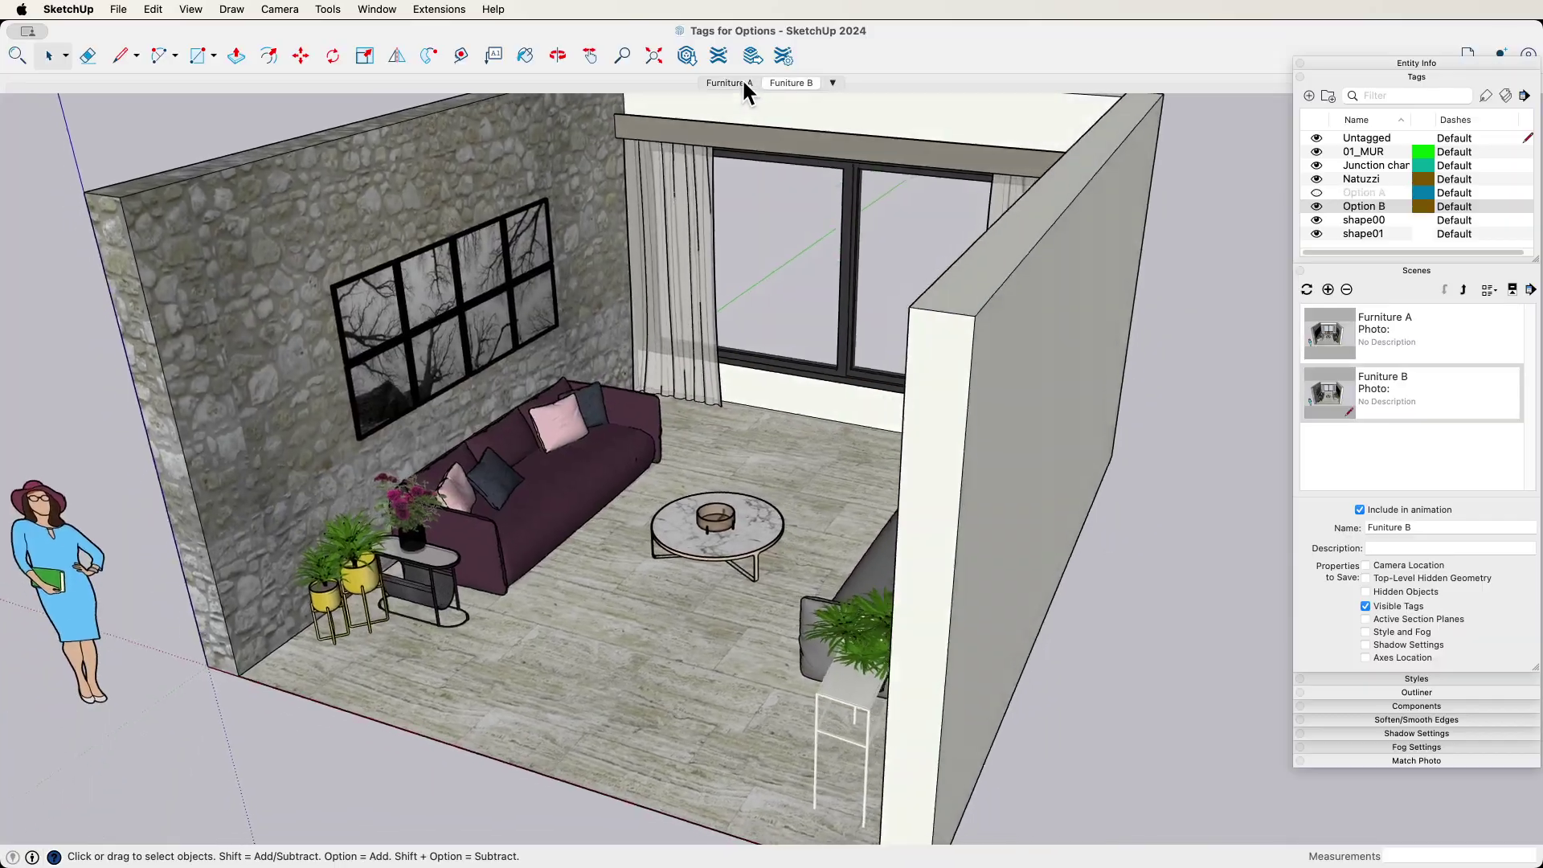
click(741, 83)
click(788, 84)
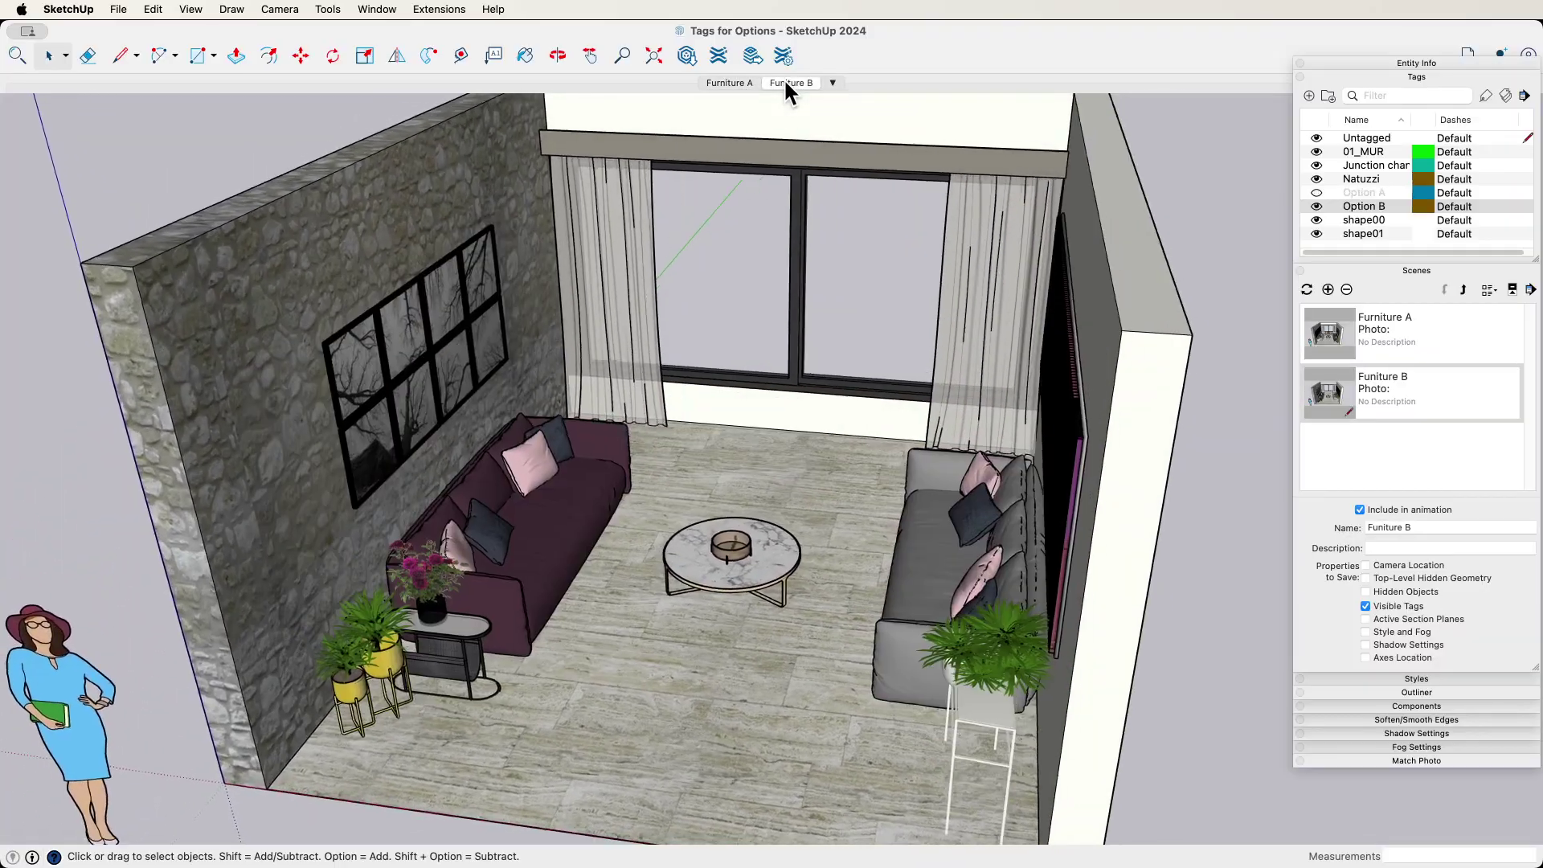
click(741, 83)
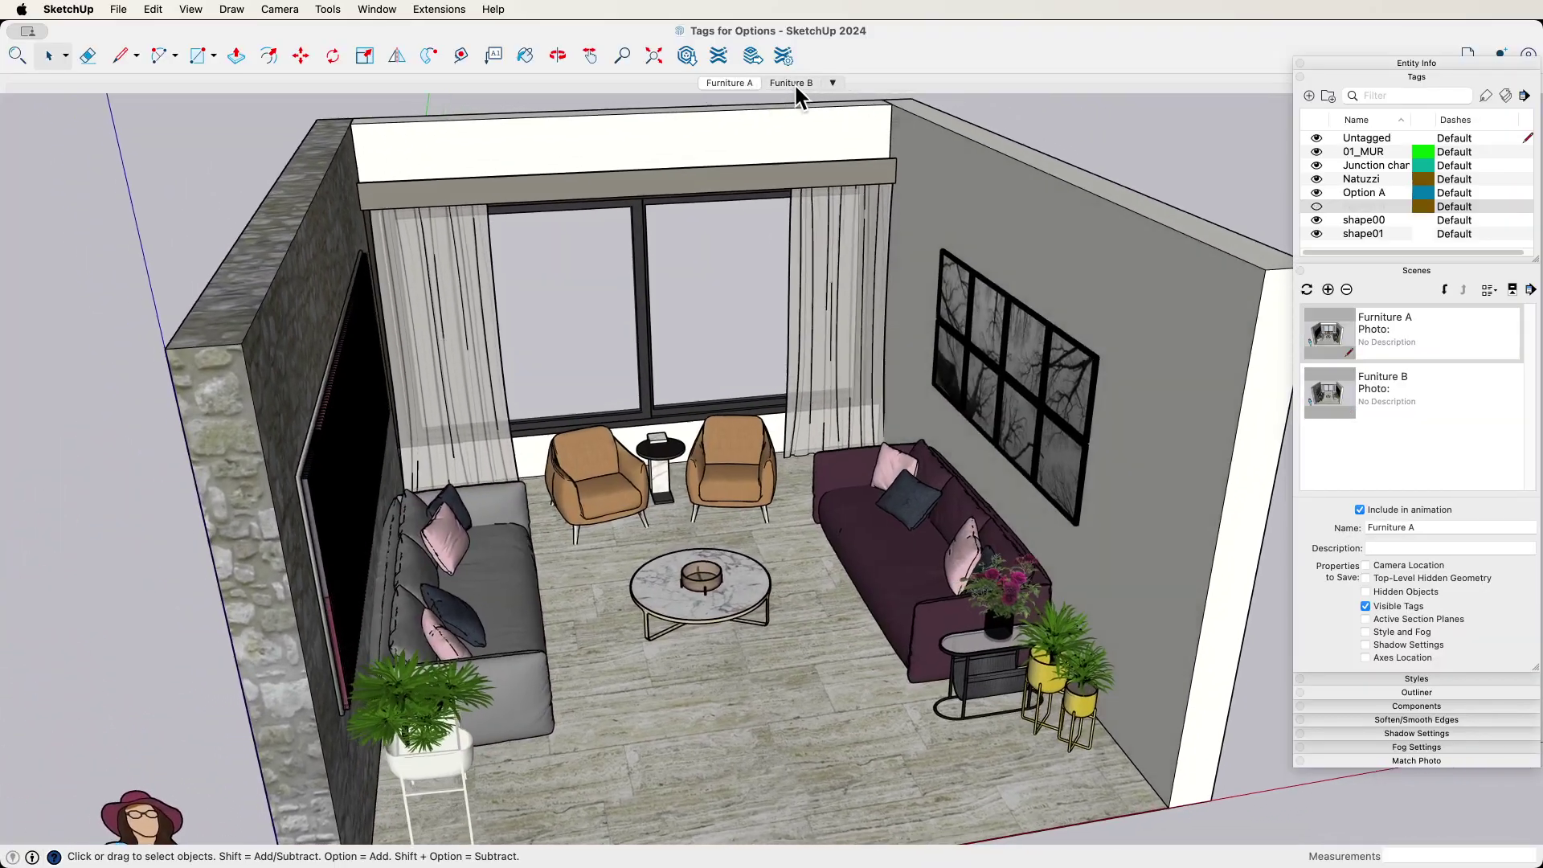
click(794, 84)
click(724, 81)
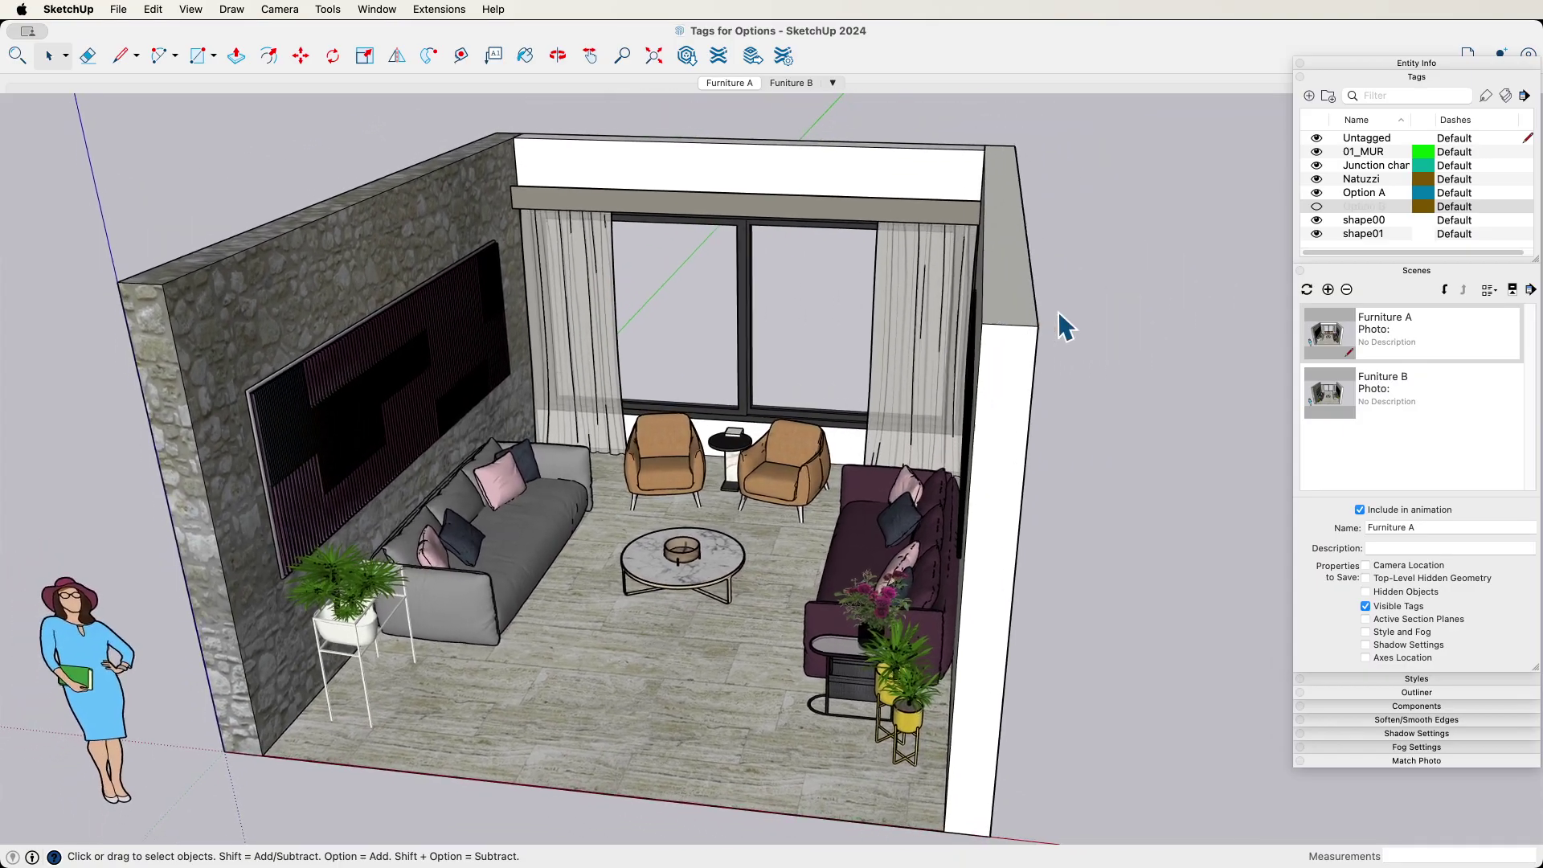
Step: Select the group of two armchairs and round side table by the window and examine it from different angles
middle_drag(1058, 312, 752, 402)
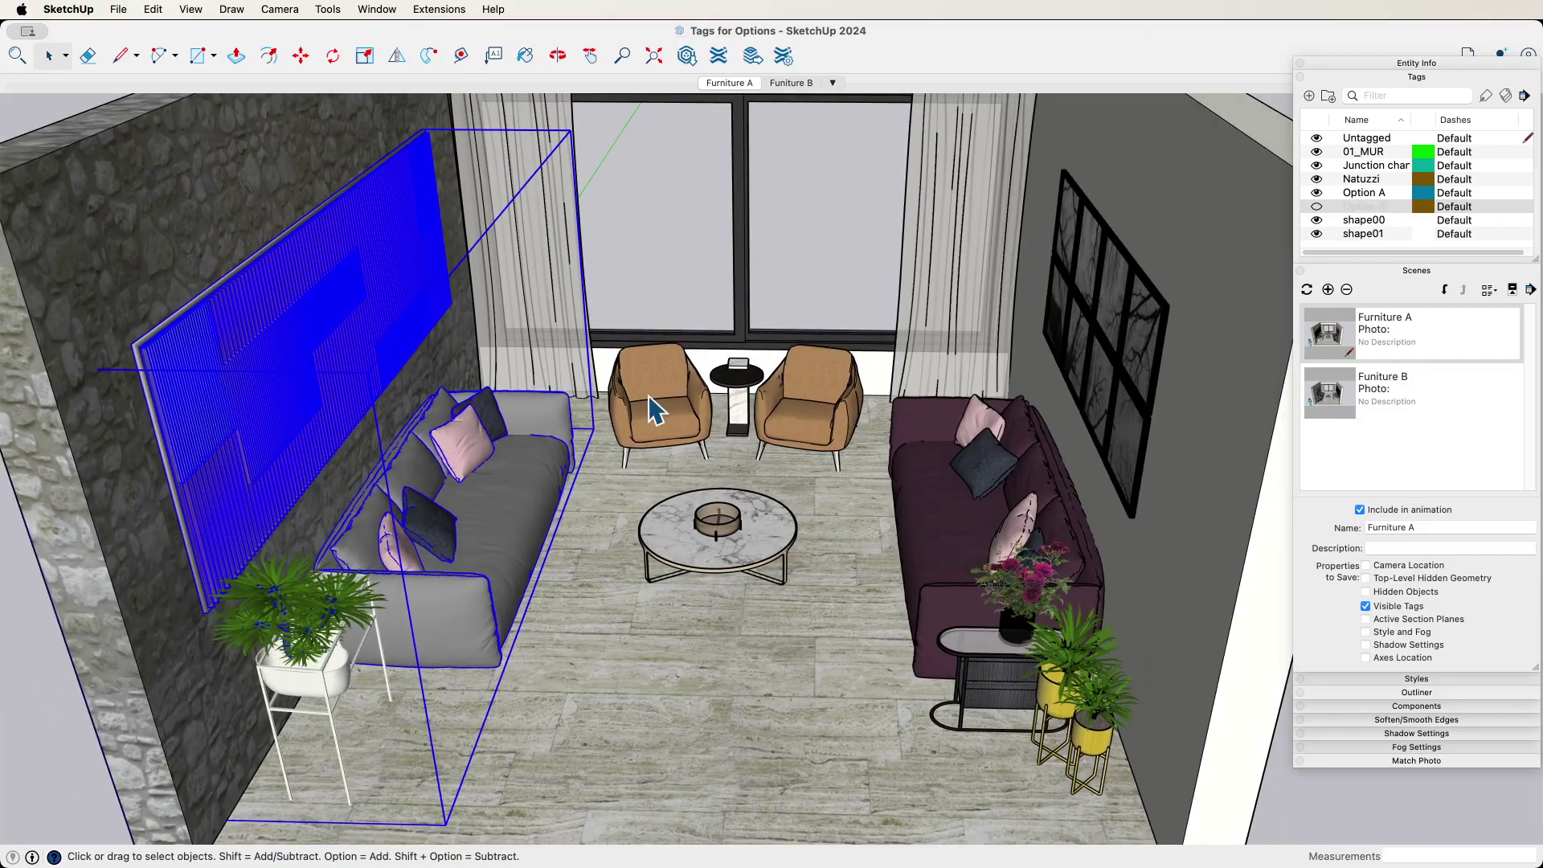
click(653, 416)
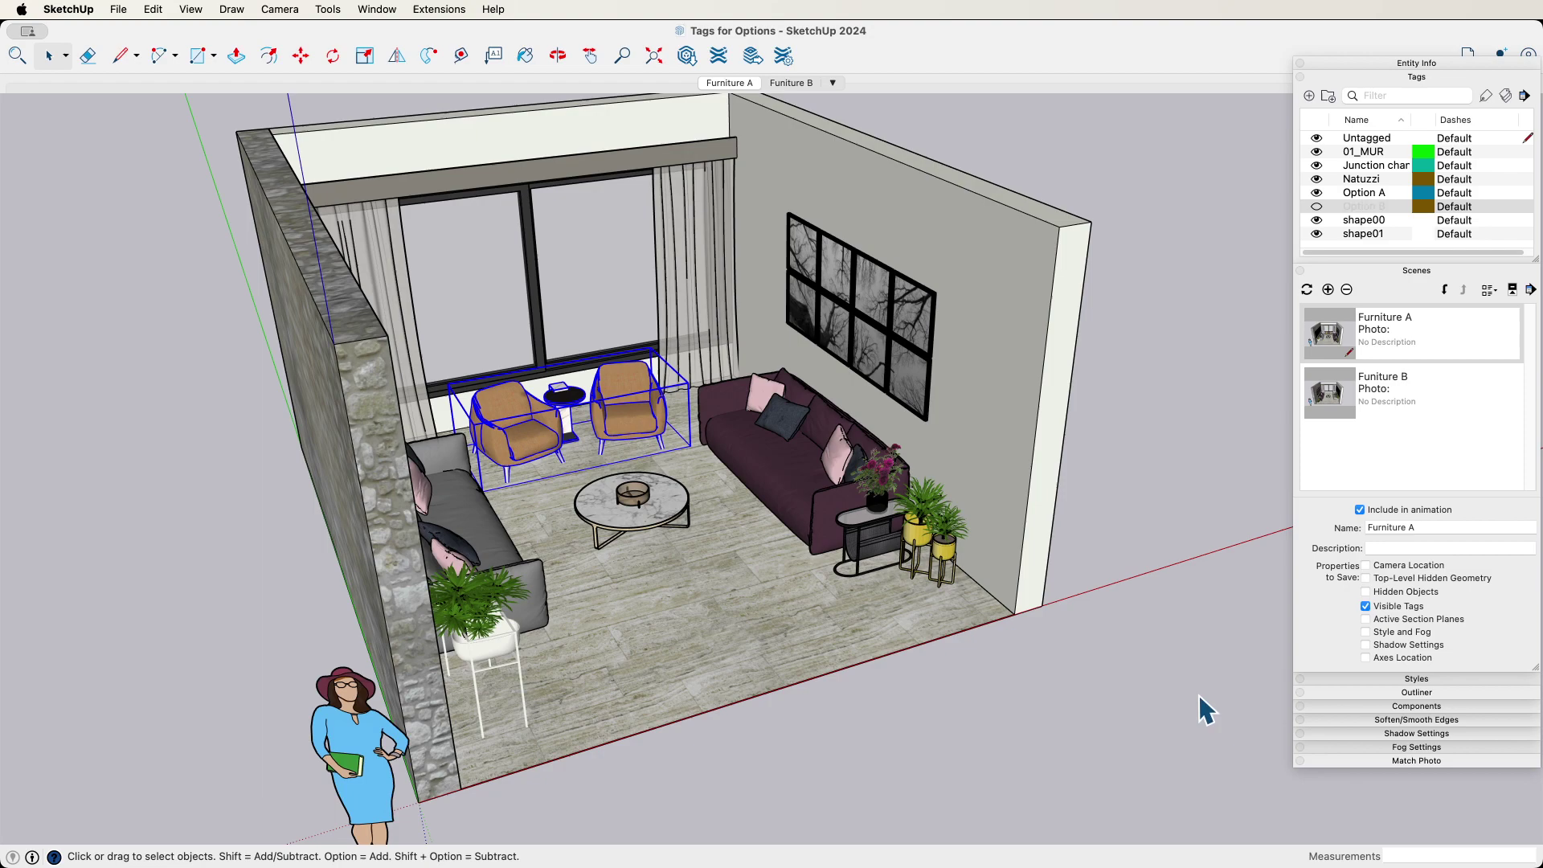
middle_drag(521, 354, 553, 344)
scroll(723, 422, up, 5)
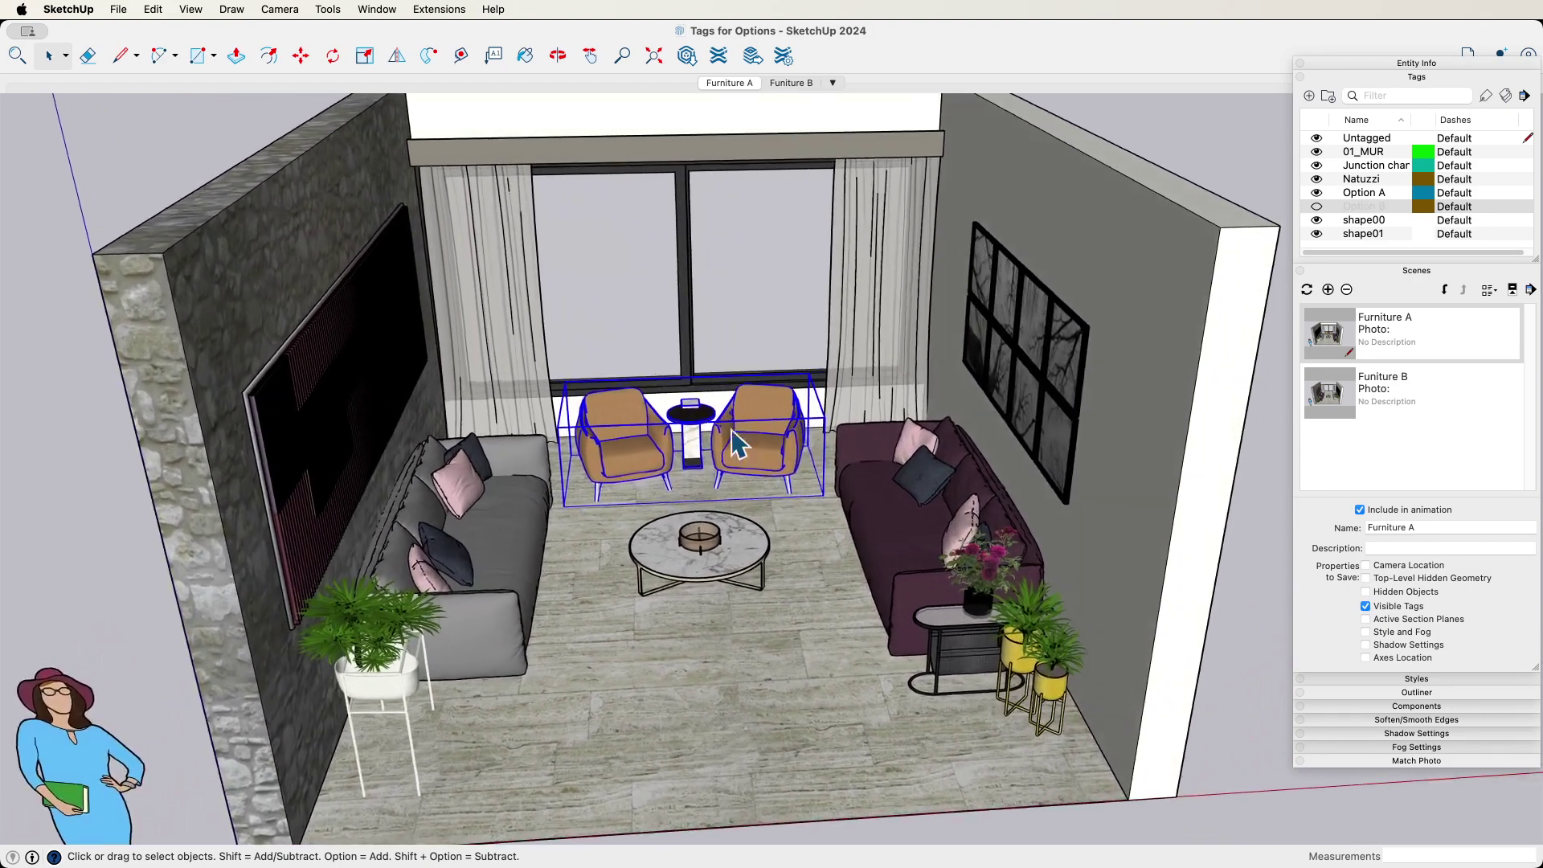
Step: Move closer to the seating area and compare the Furniture A and Funiture B scenes from front and stone-wall-side views
scroll(724, 412, up, 3)
middle_drag(725, 412, 627, 431)
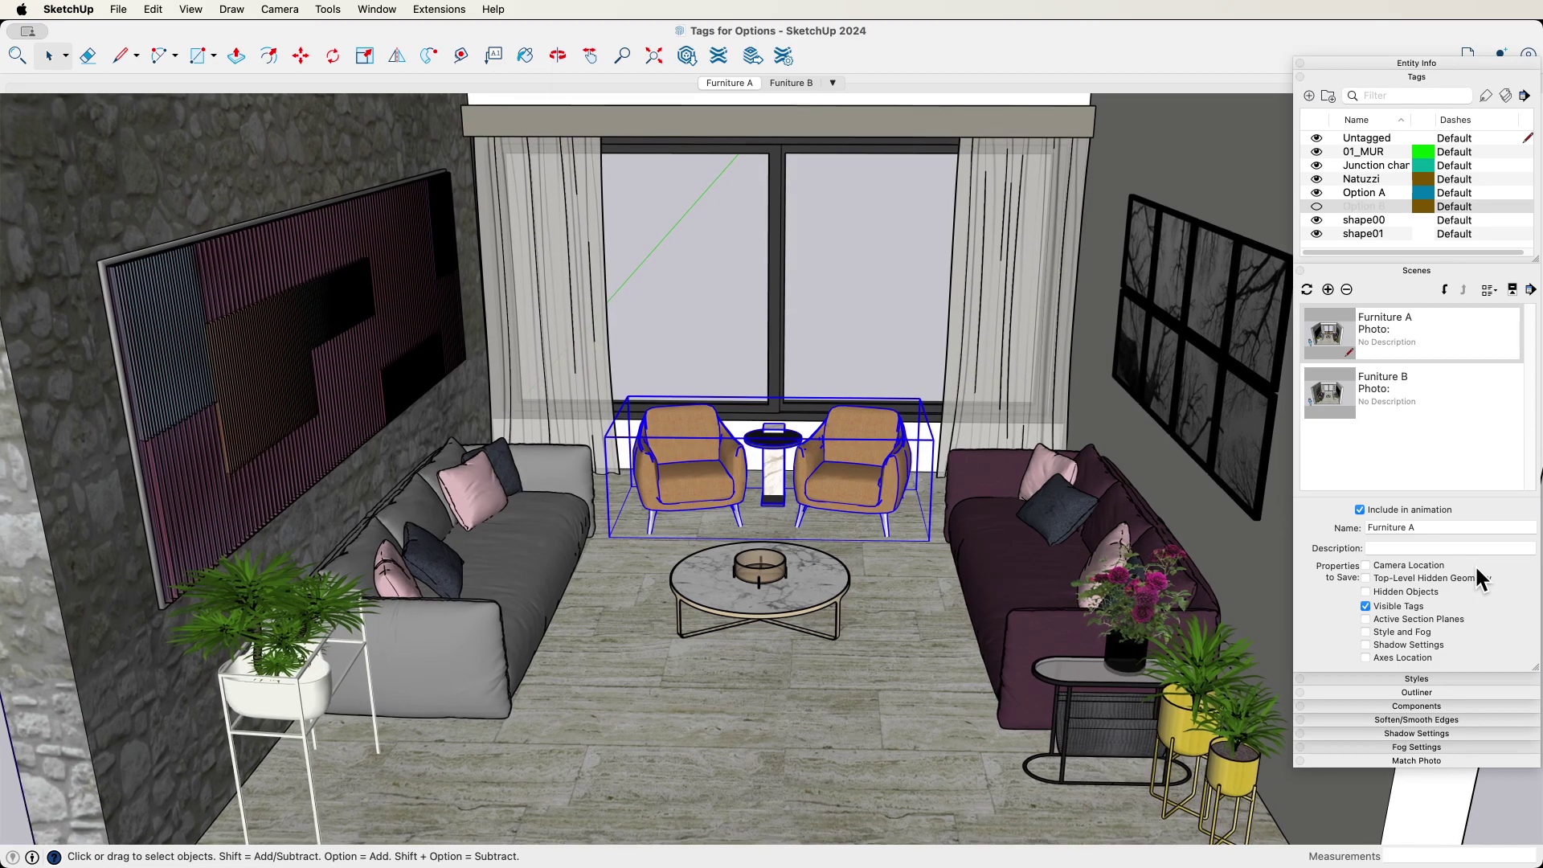
click(775, 80)
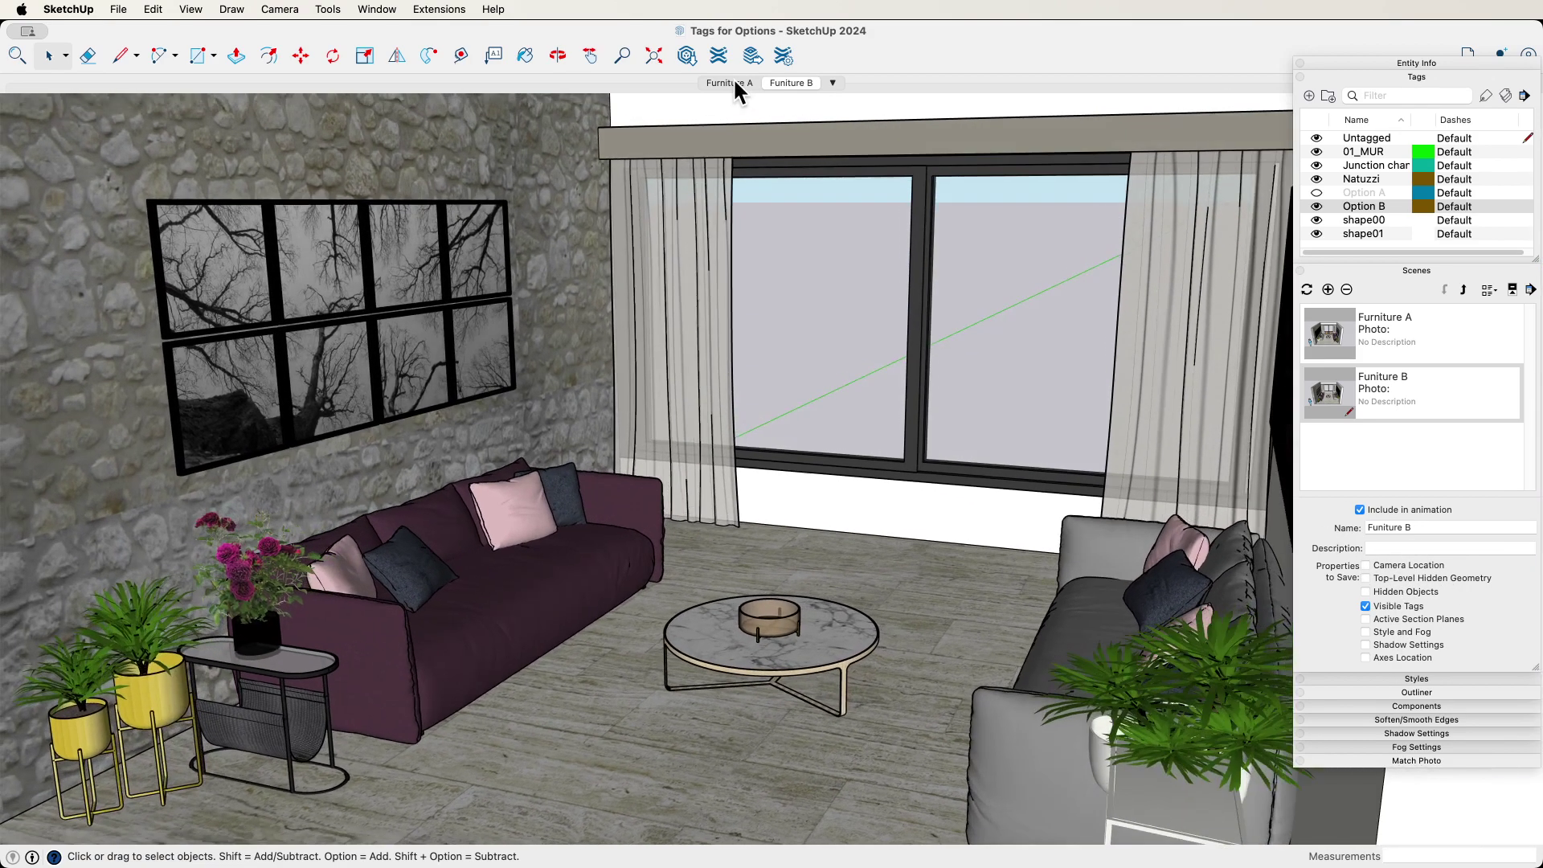
click(733, 82)
click(786, 83)
click(737, 82)
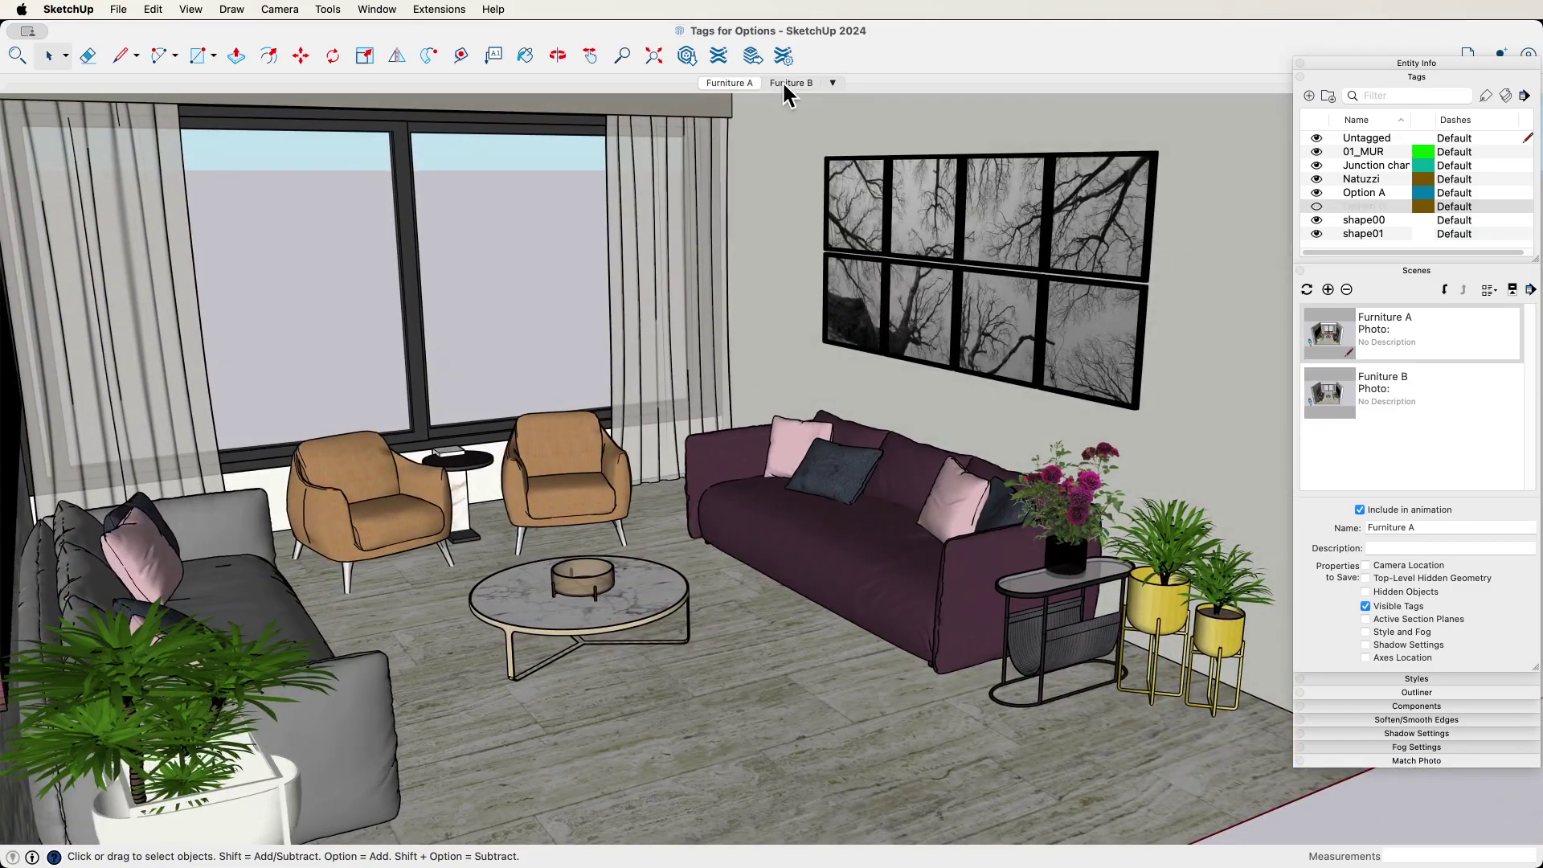
Step: Alternate between the two furniture scenes from an angled view facing the plain wall, finishing on Furniture A
click(785, 83)
click(726, 83)
click(783, 83)
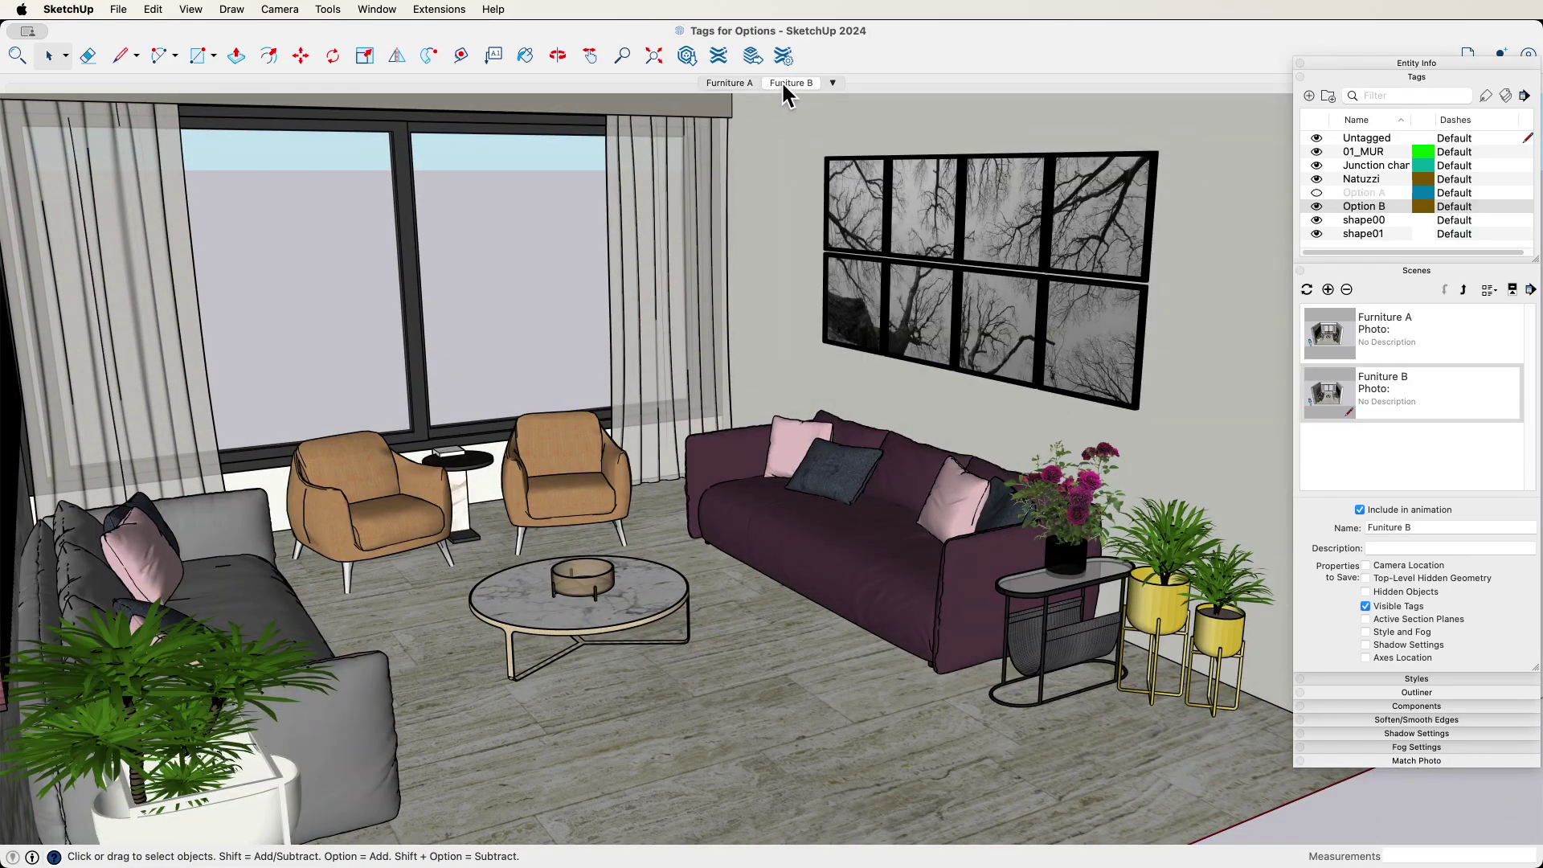
click(728, 83)
click(794, 83)
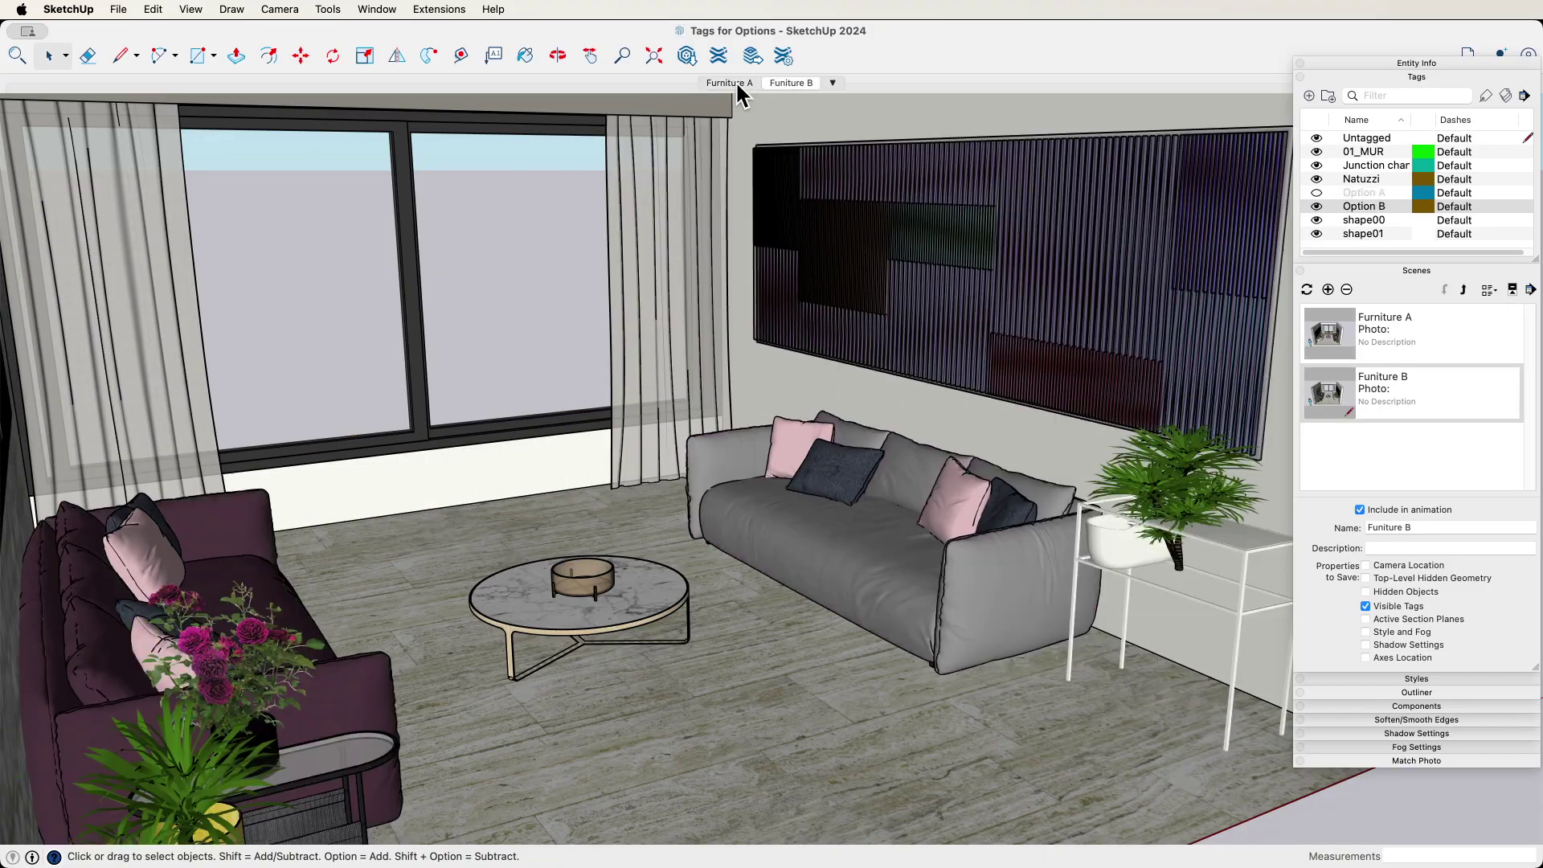
click(722, 83)
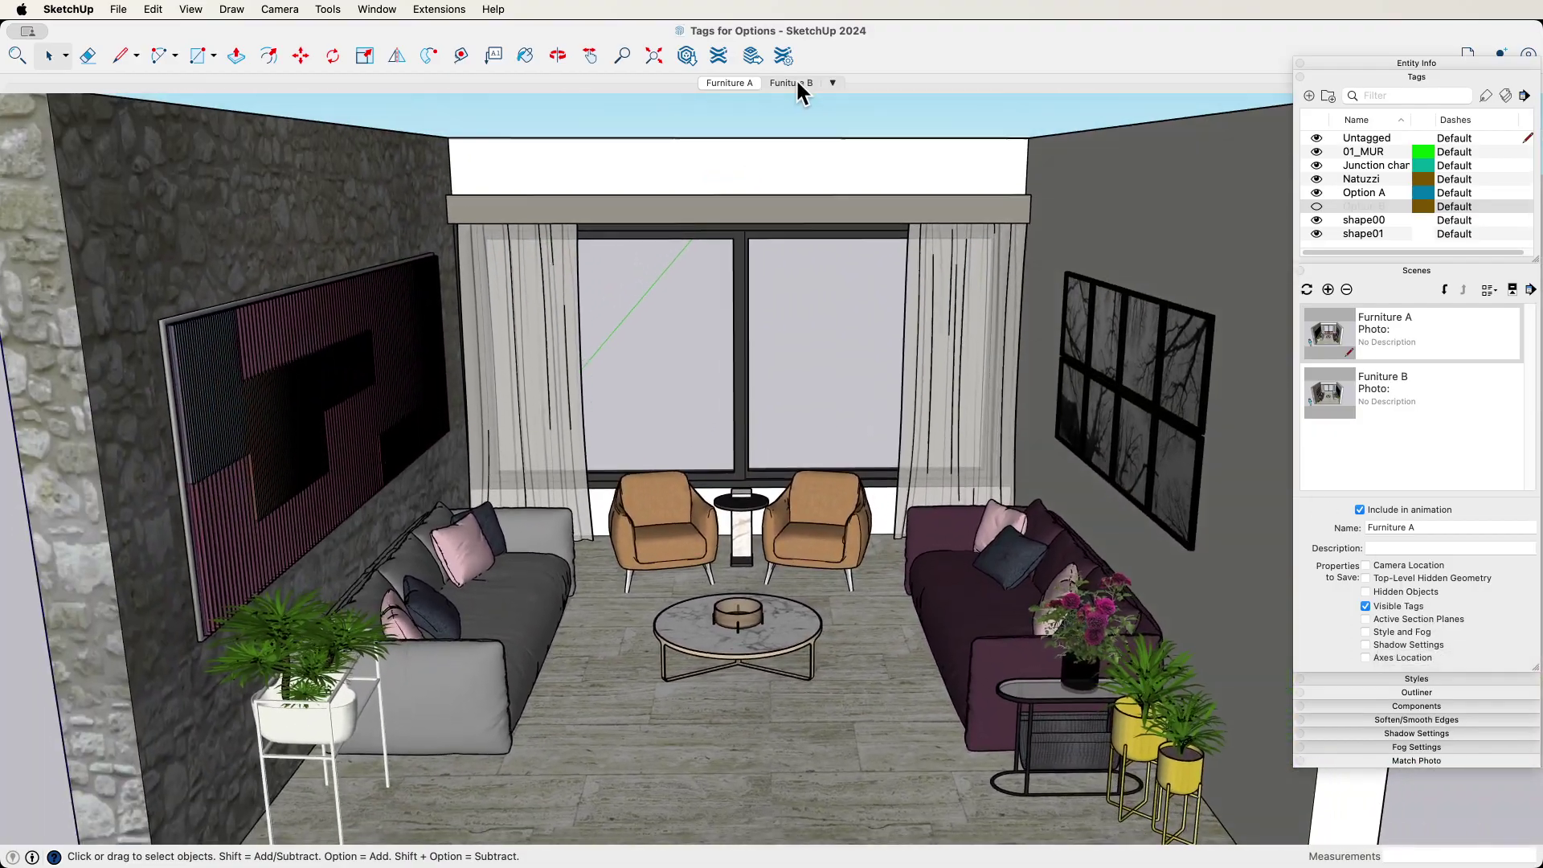
Step: Compare the Furniture A and Funiture B layouts from a frontal overview and from angled views toward the stone wall
click(793, 82)
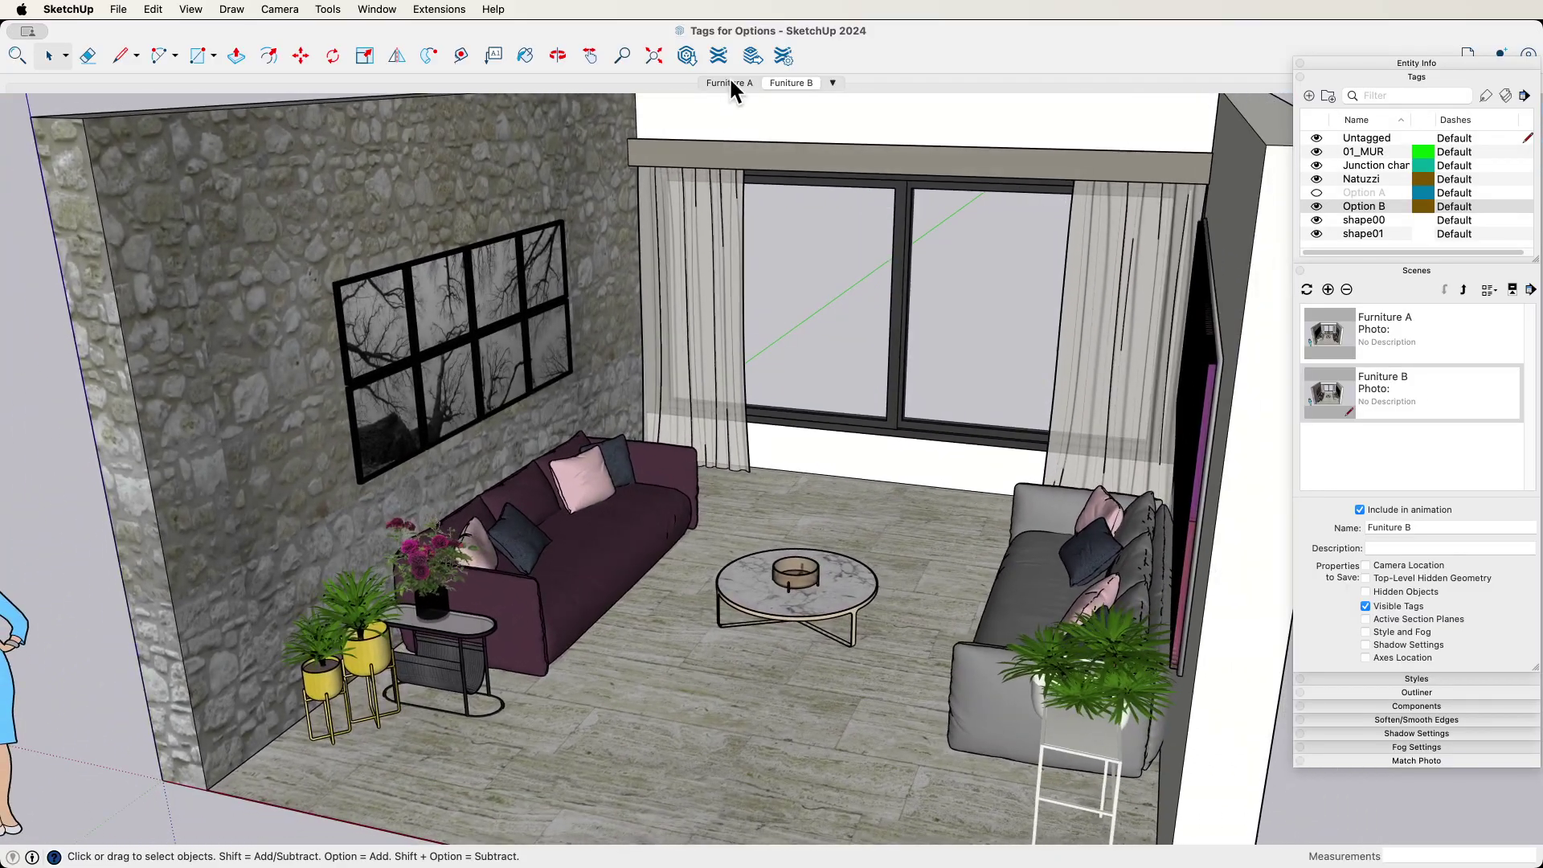
click(731, 83)
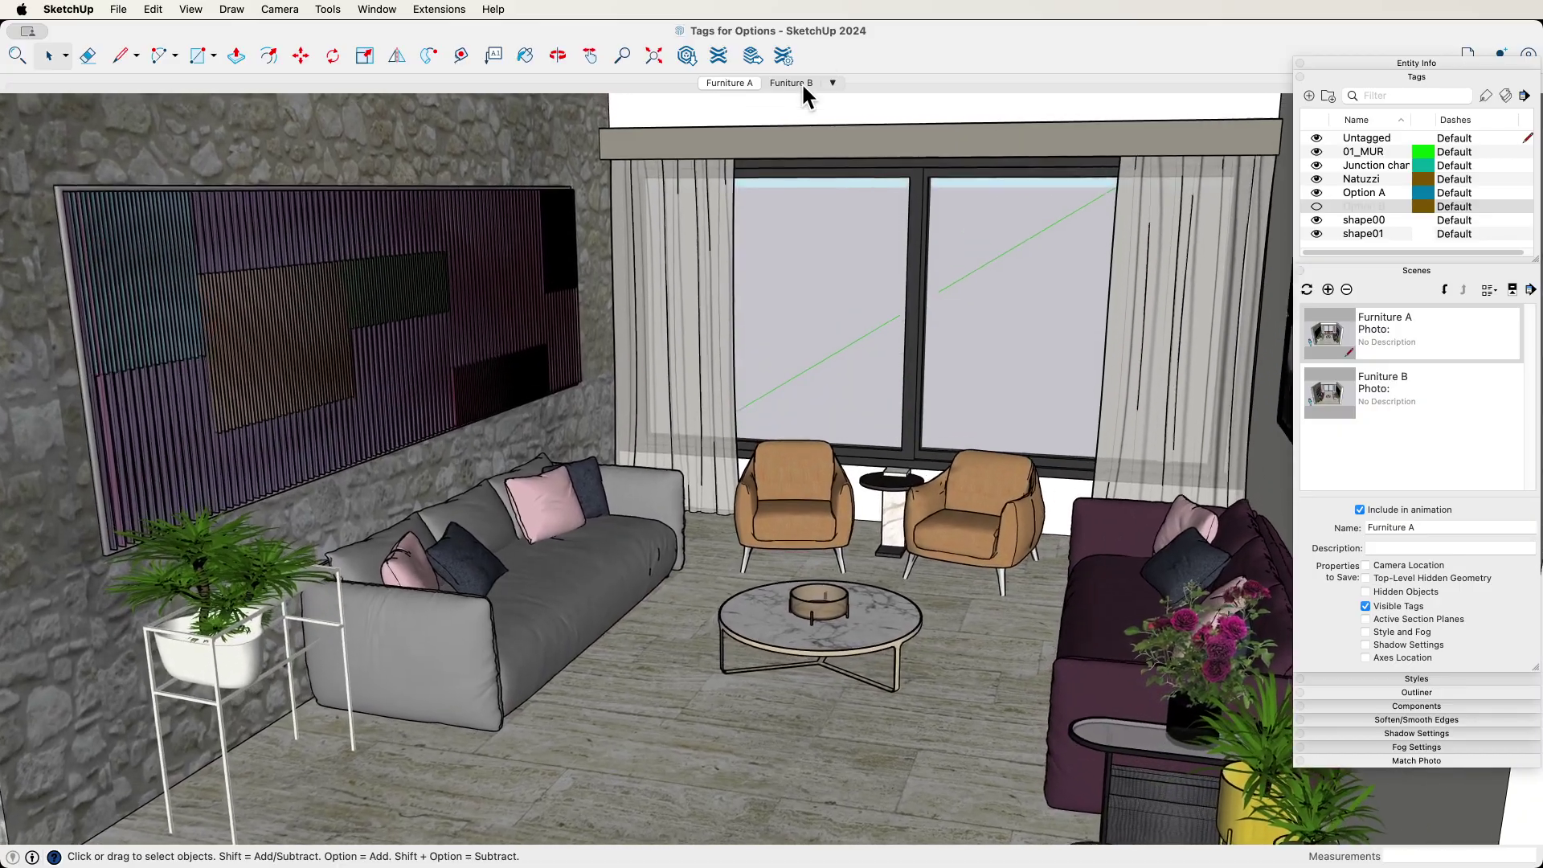
click(799, 82)
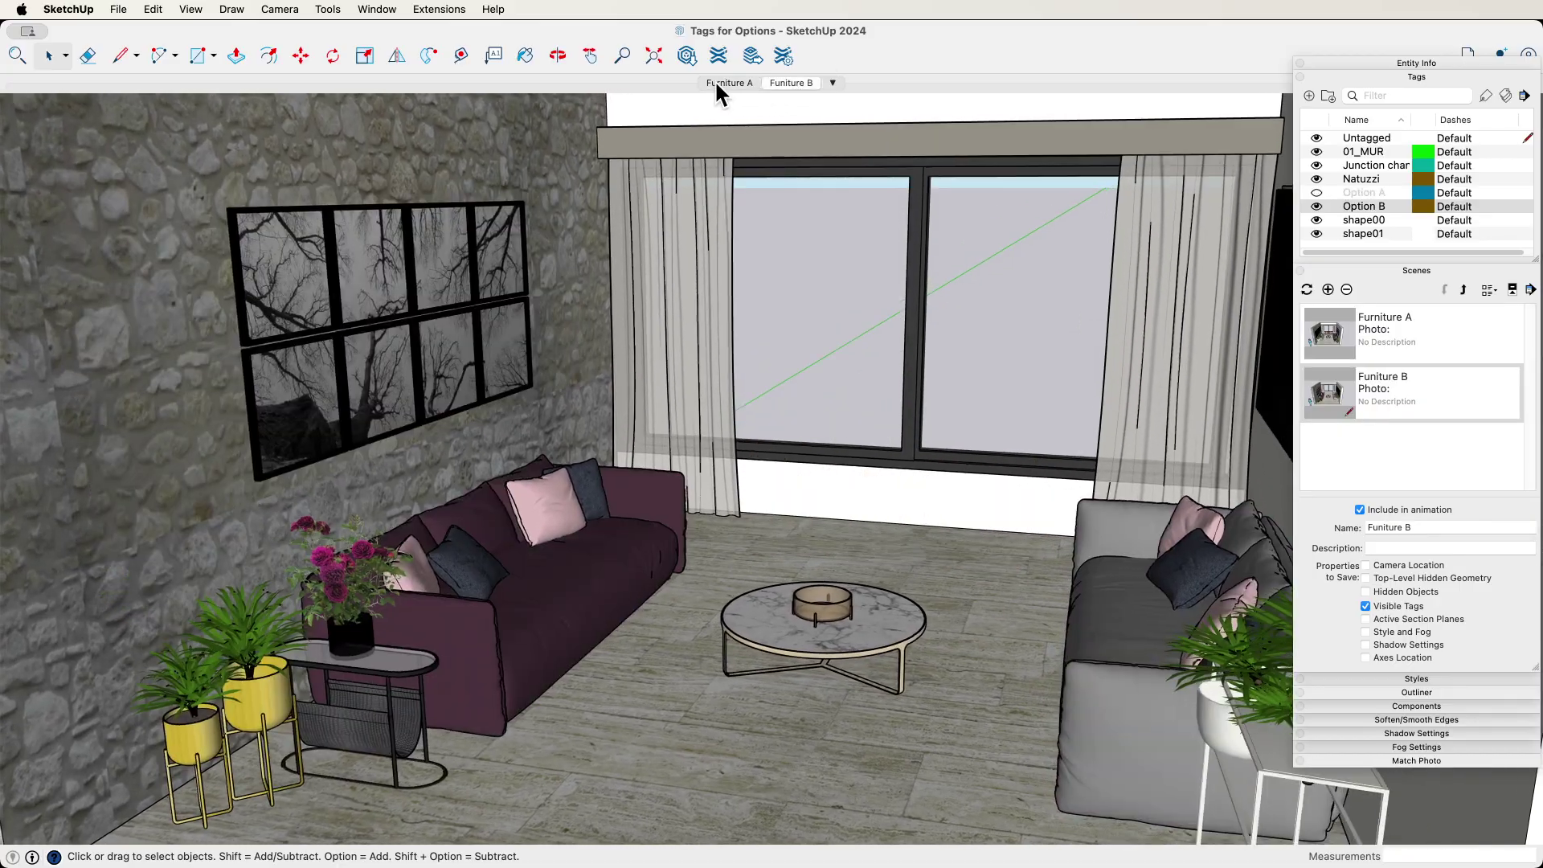
click(716, 82)
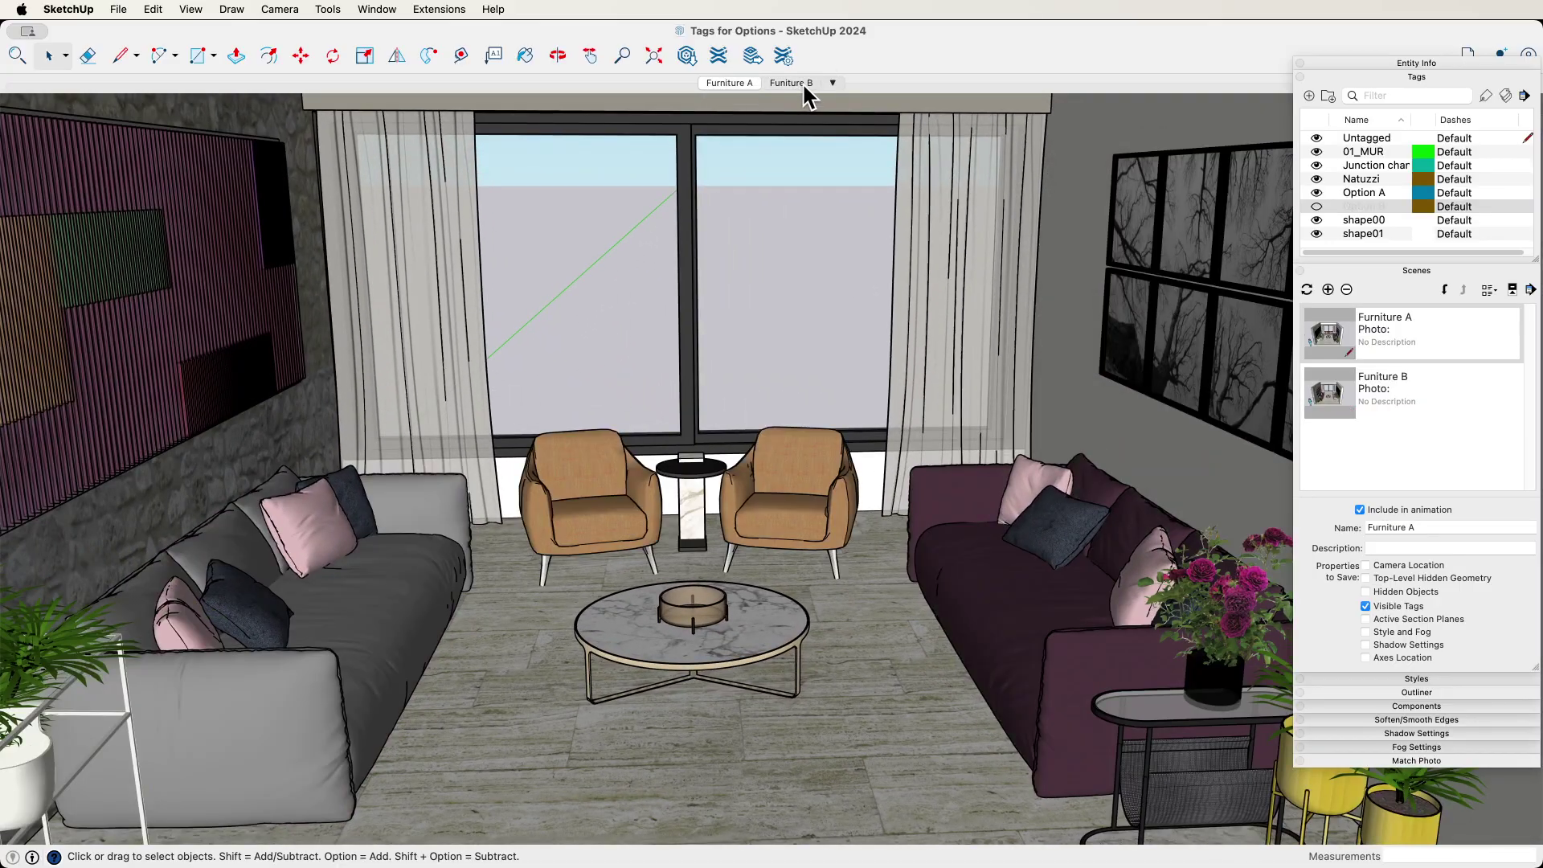
Step: Alternate between the two scenes from a close frontal view of the window and both sofas, ending on Furniture A
click(802, 82)
click(725, 80)
click(802, 81)
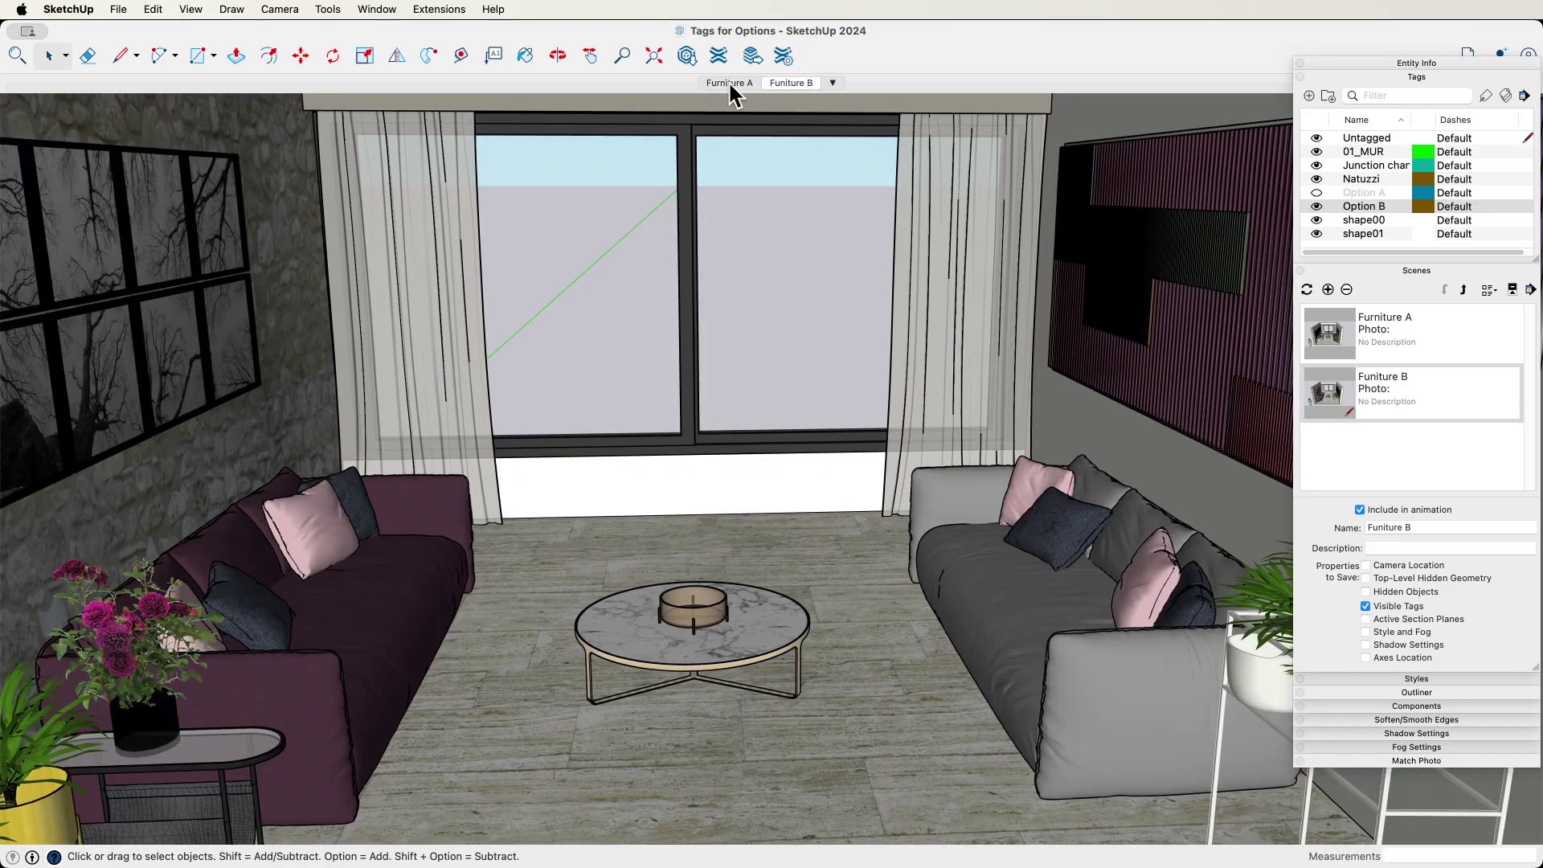
click(730, 83)
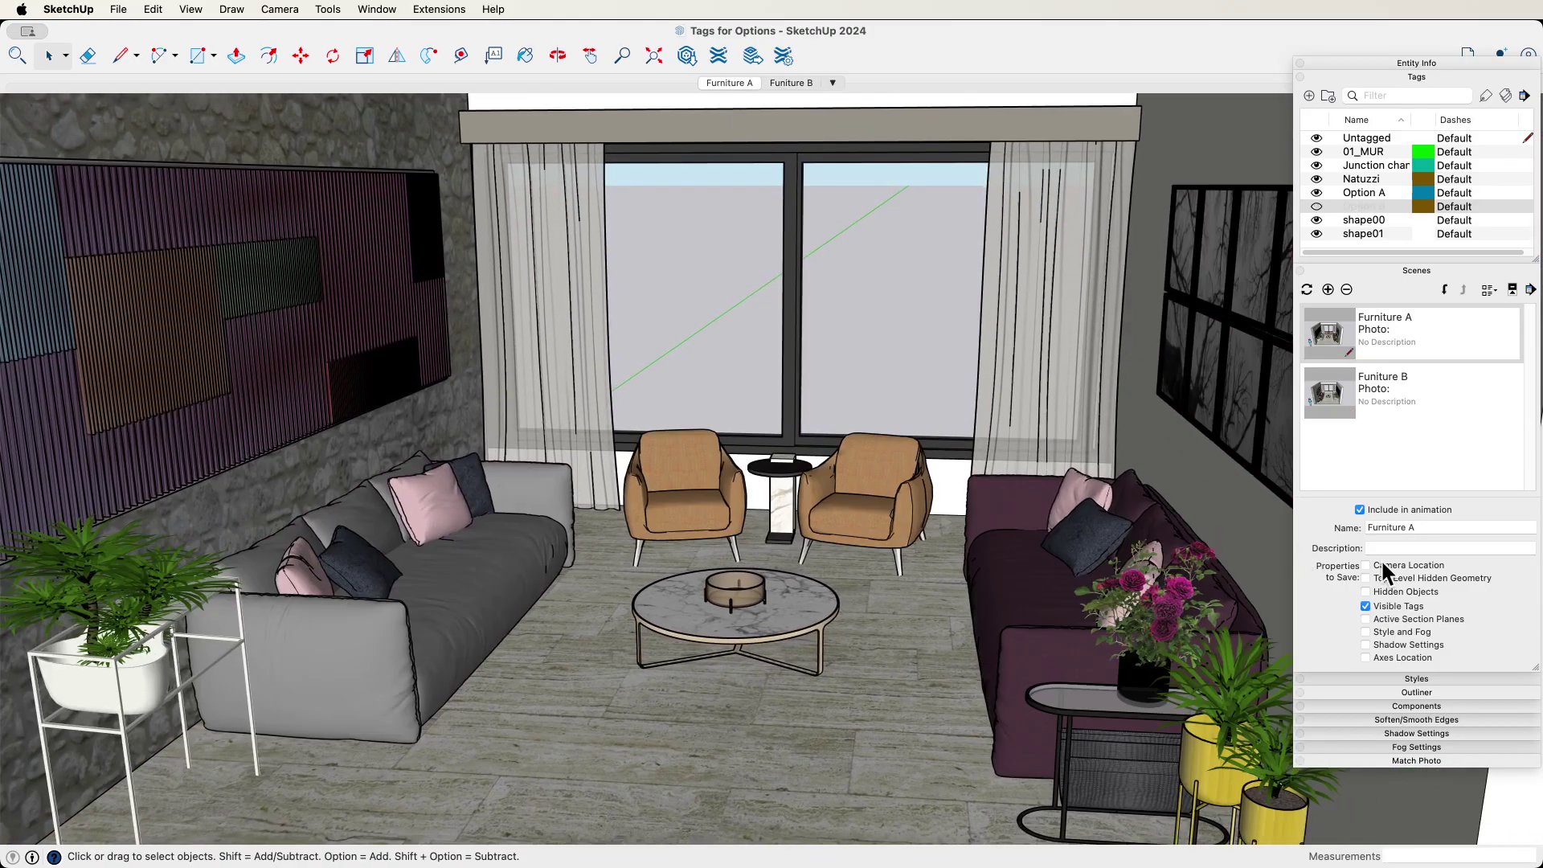